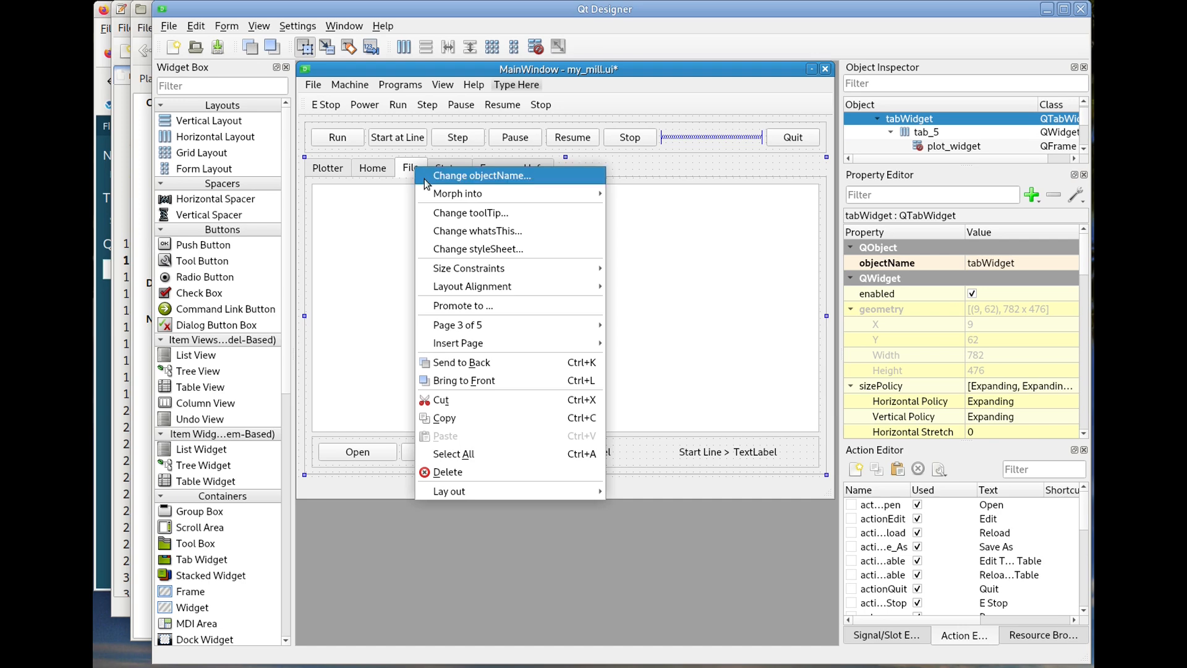
- Insert a new page after the File tab in the tab widget and set its tab text to MDI
mouse_move(550, 344)
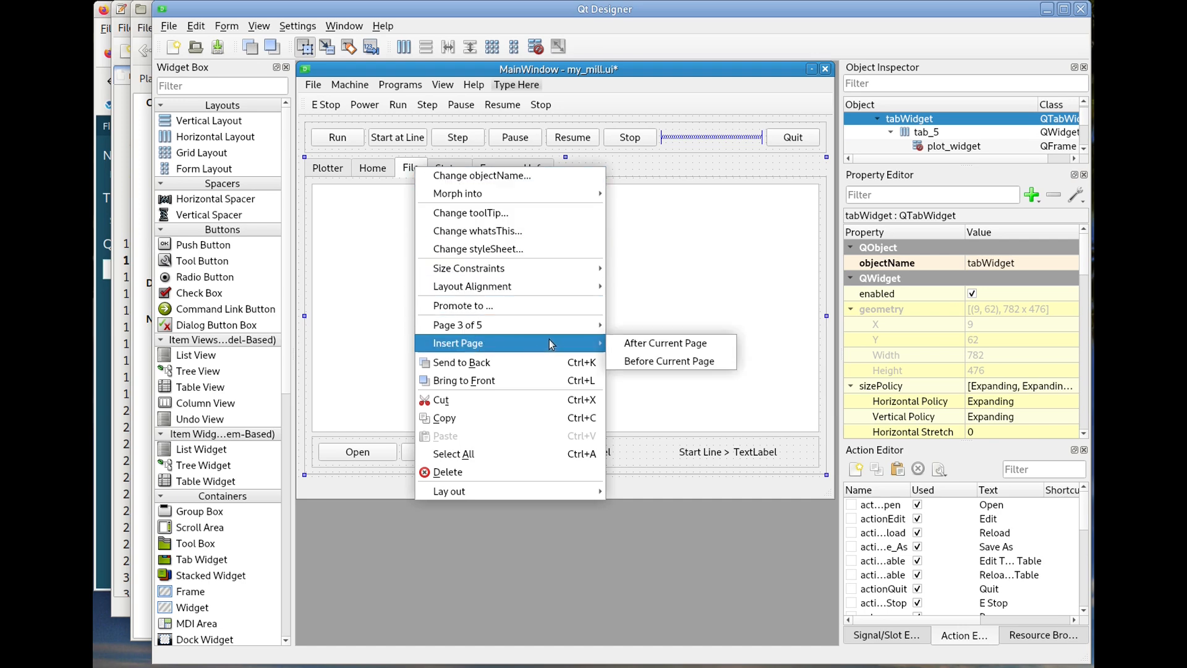
click(673, 346)
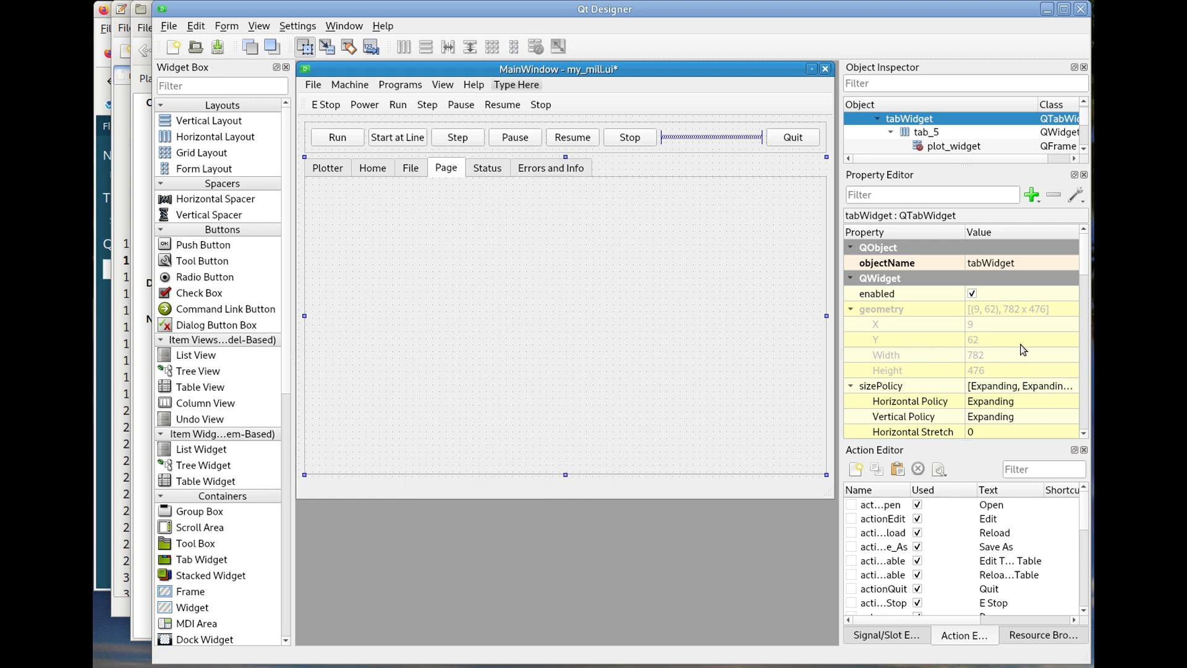
scroll(1023, 350, down, 12)
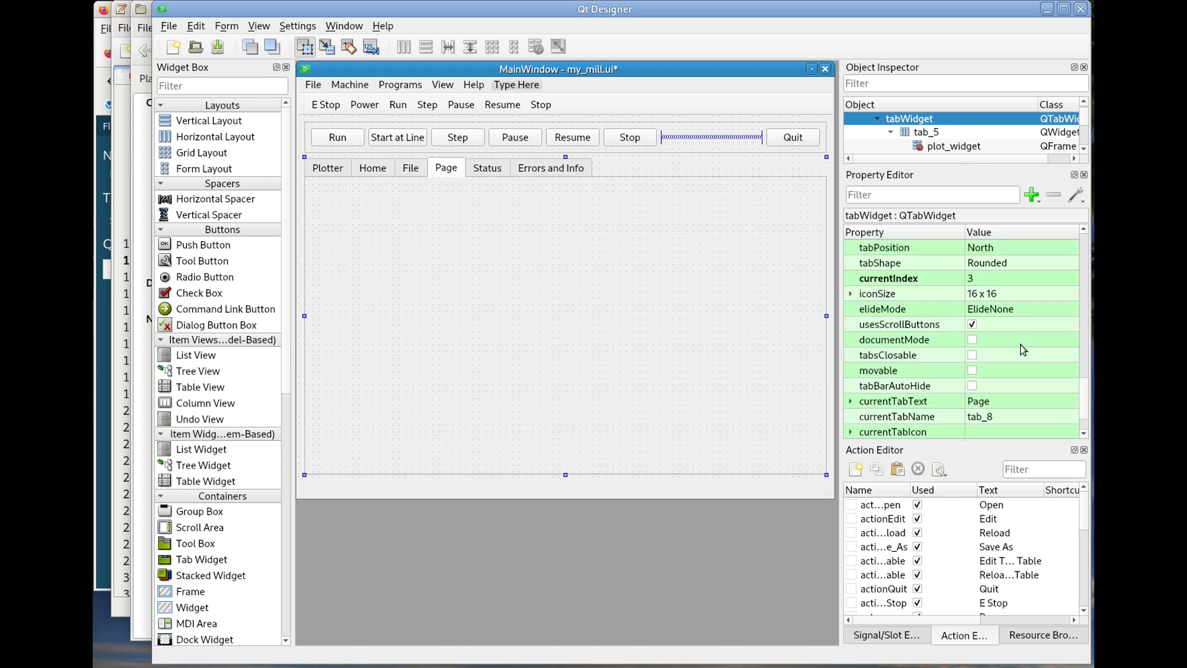
scroll(1023, 350, down, 1)
click(1010, 354)
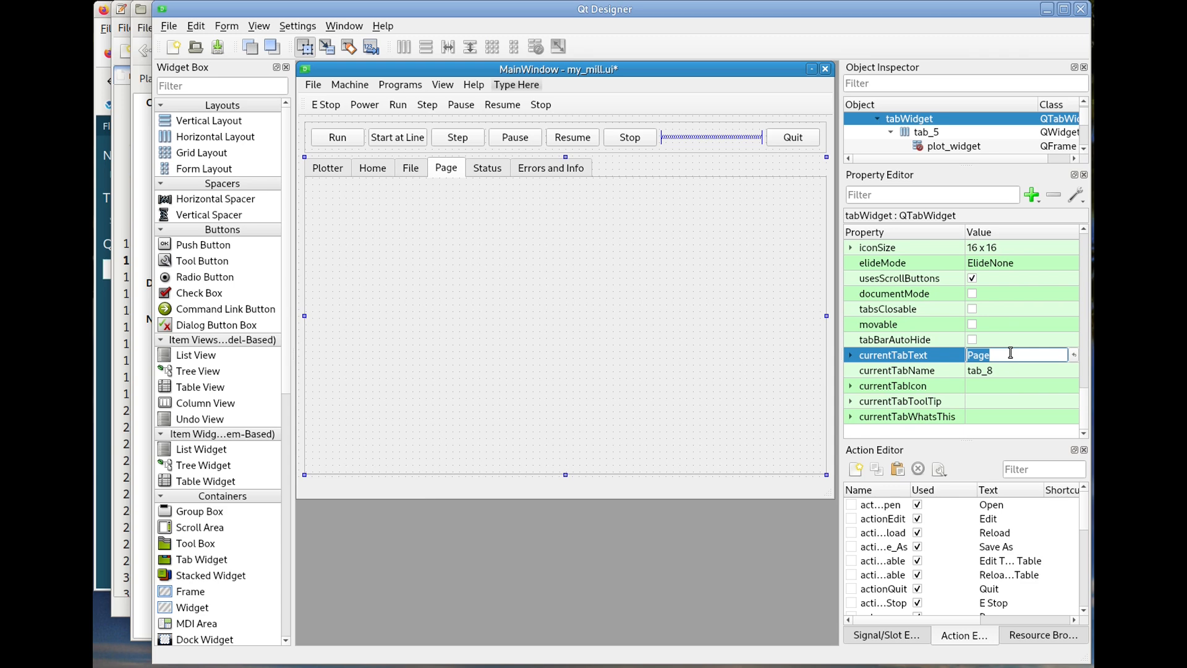
text(MDI)
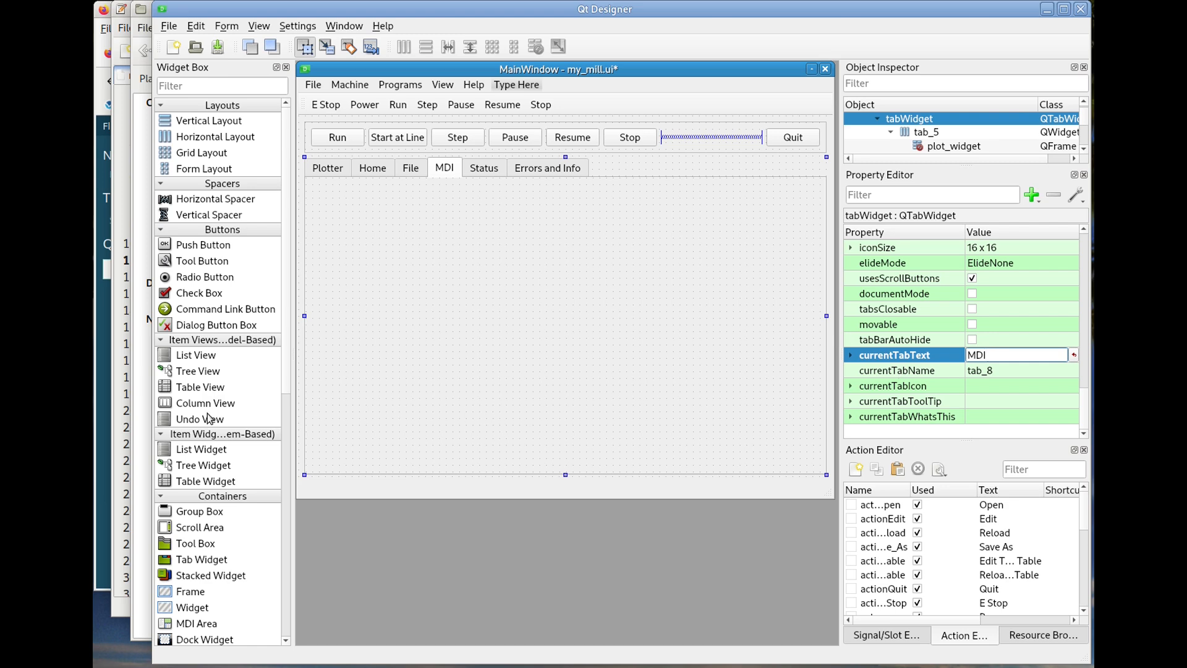
- Switch to Firefox, open the Manual Data Input (MDI) page of the Flex GUI documentation and copy the name mdi_command_le
click(102, 521)
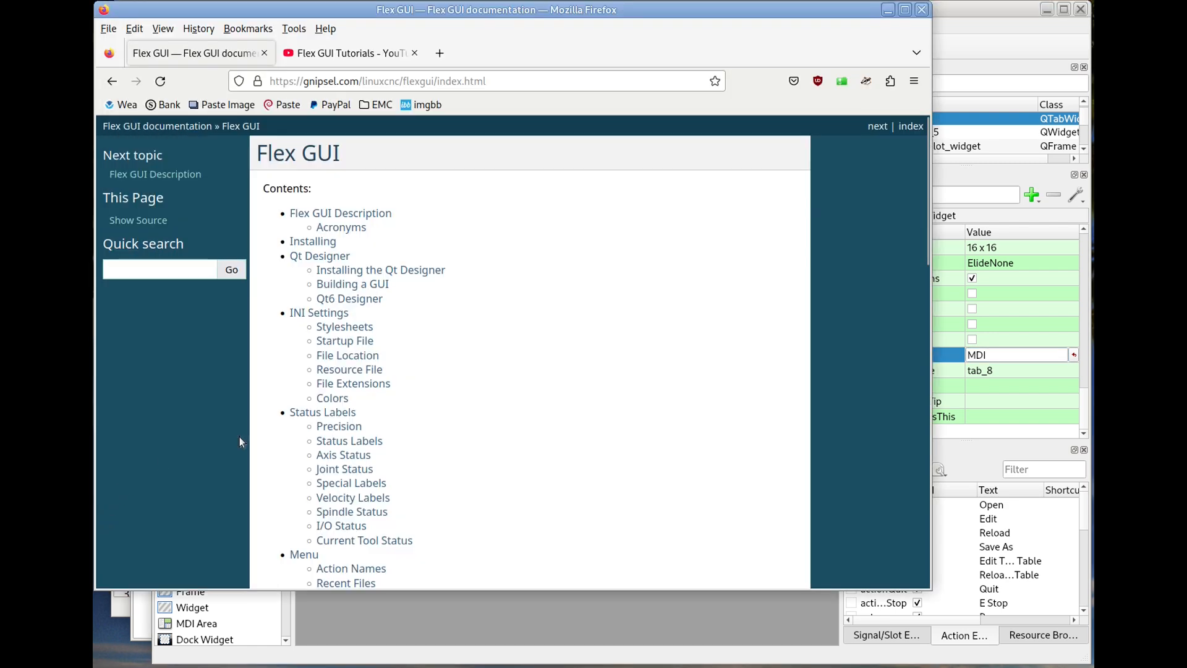
scroll(405, 337, down, 10)
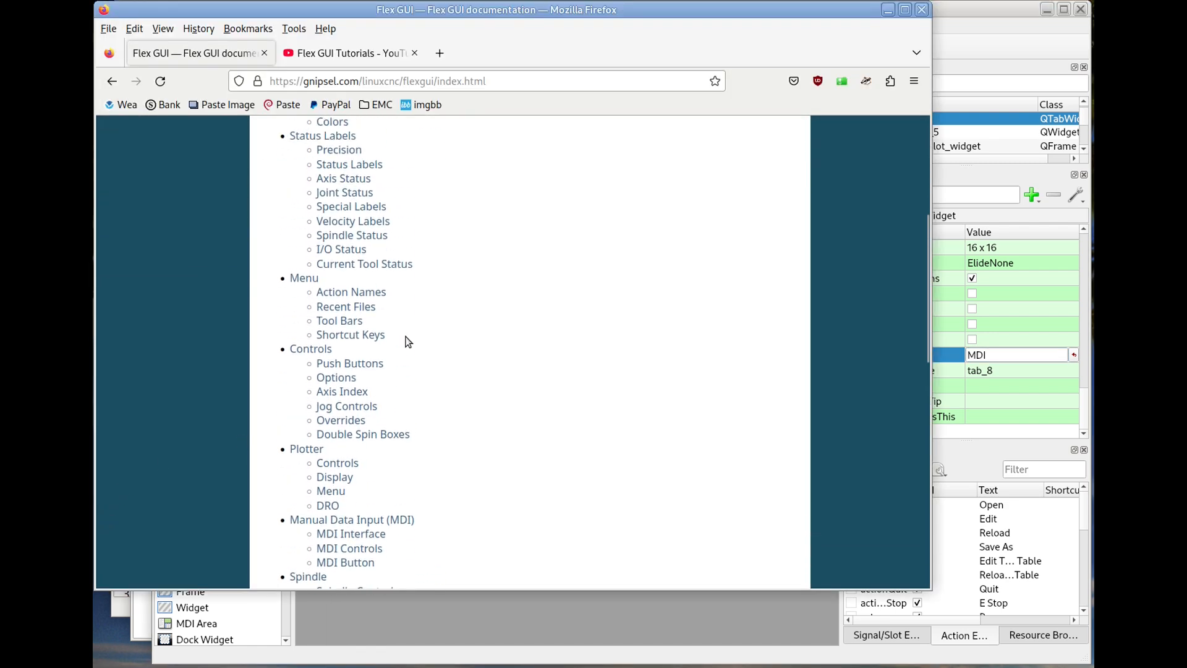
scroll(407, 340, down, 5)
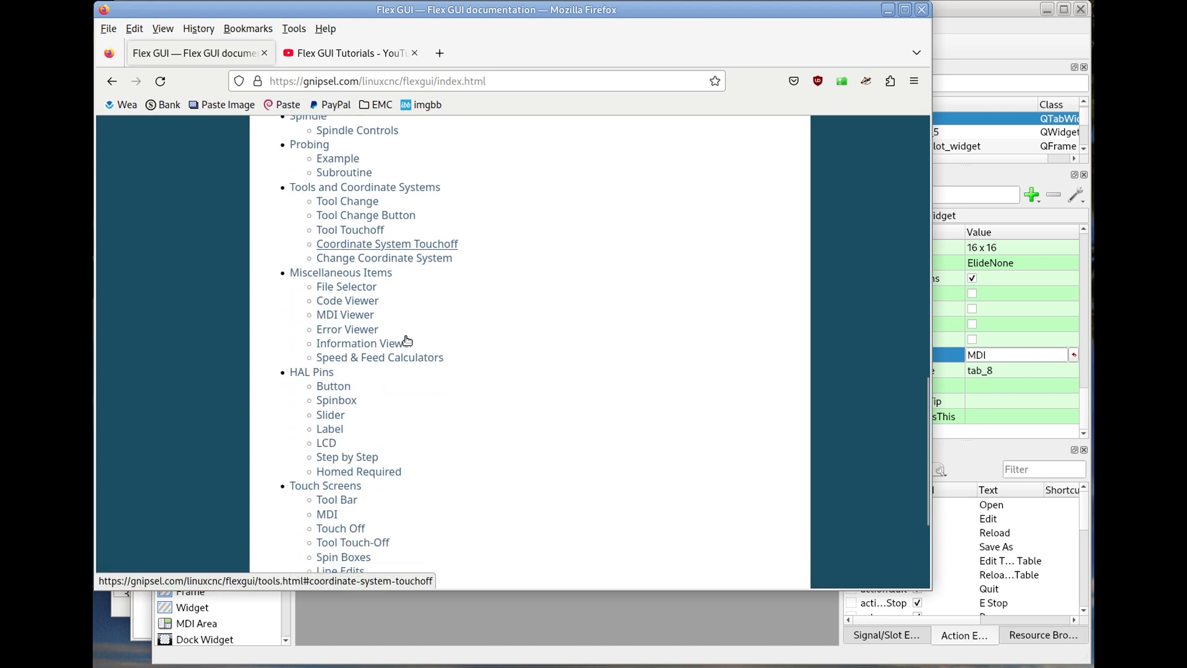
scroll(406, 341, down, 4)
scroll(407, 341, up, 4)
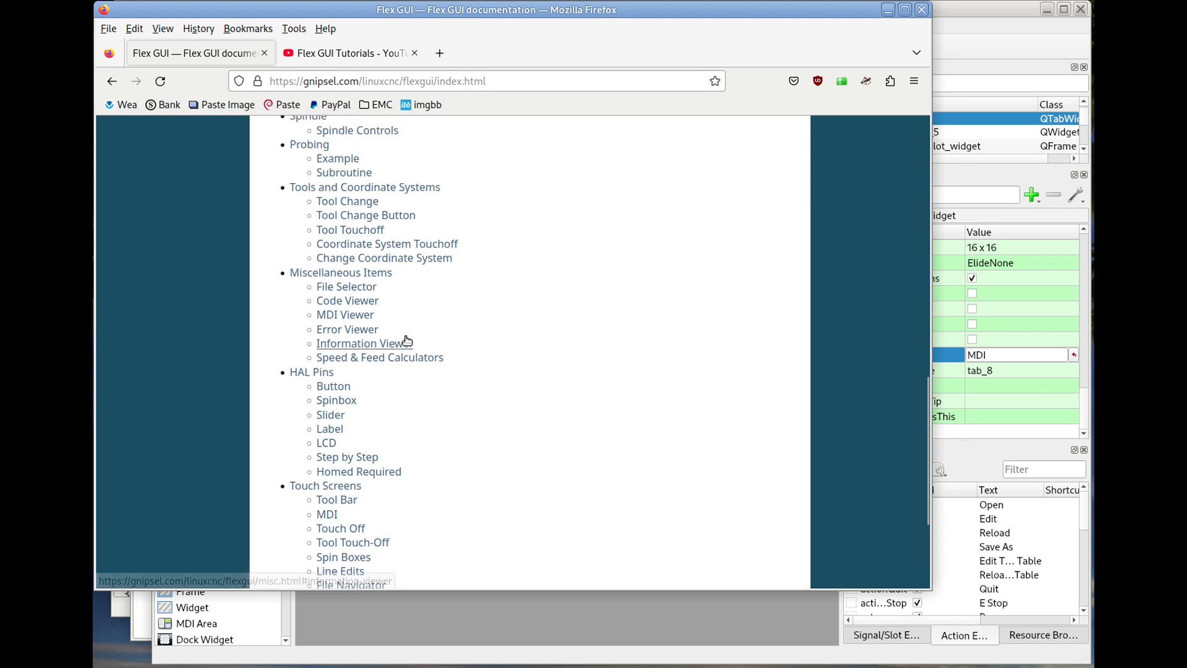
scroll(407, 341, up, 3)
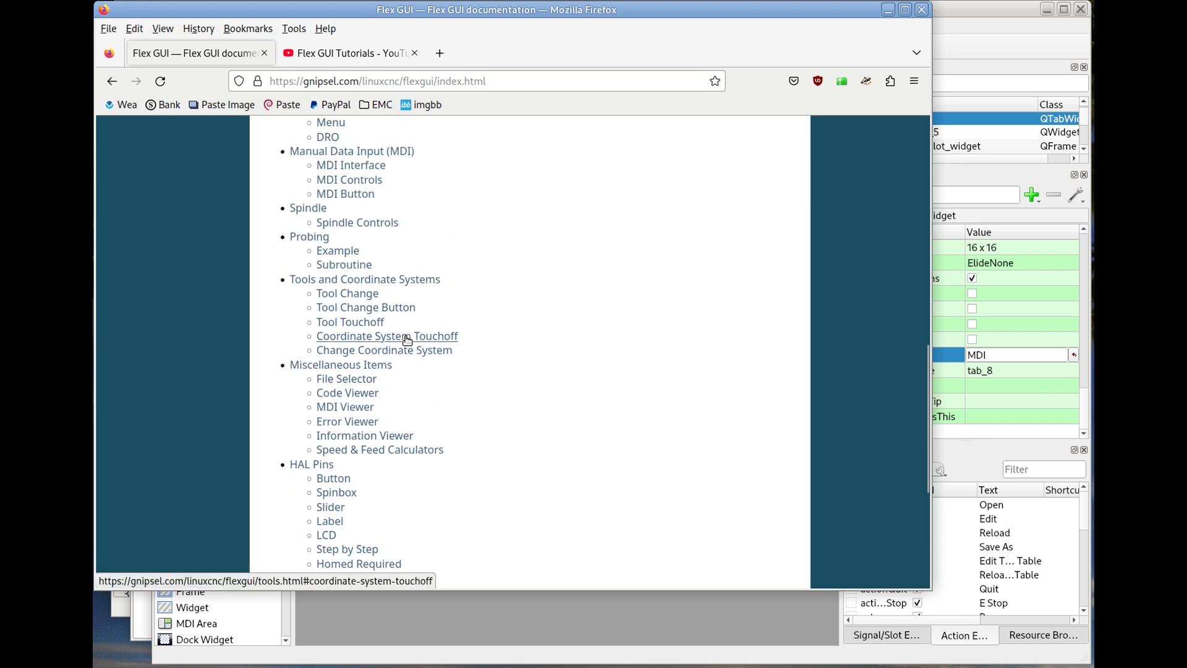
click(362, 153)
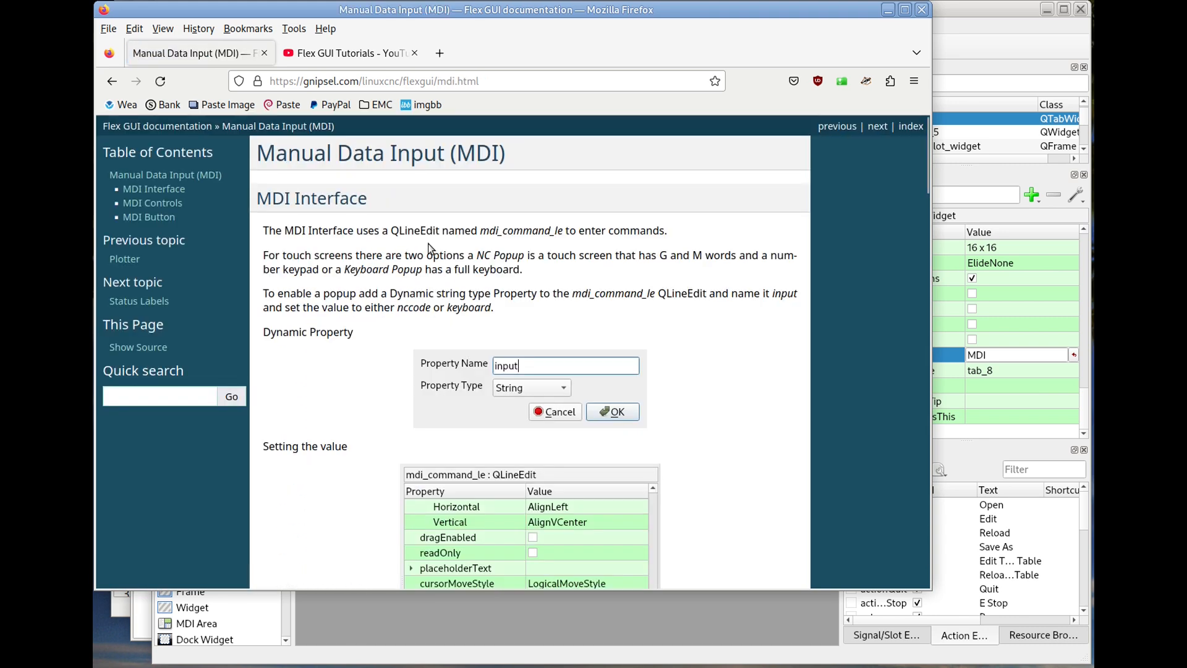
double_click(514, 231)
key(ctrl+c)
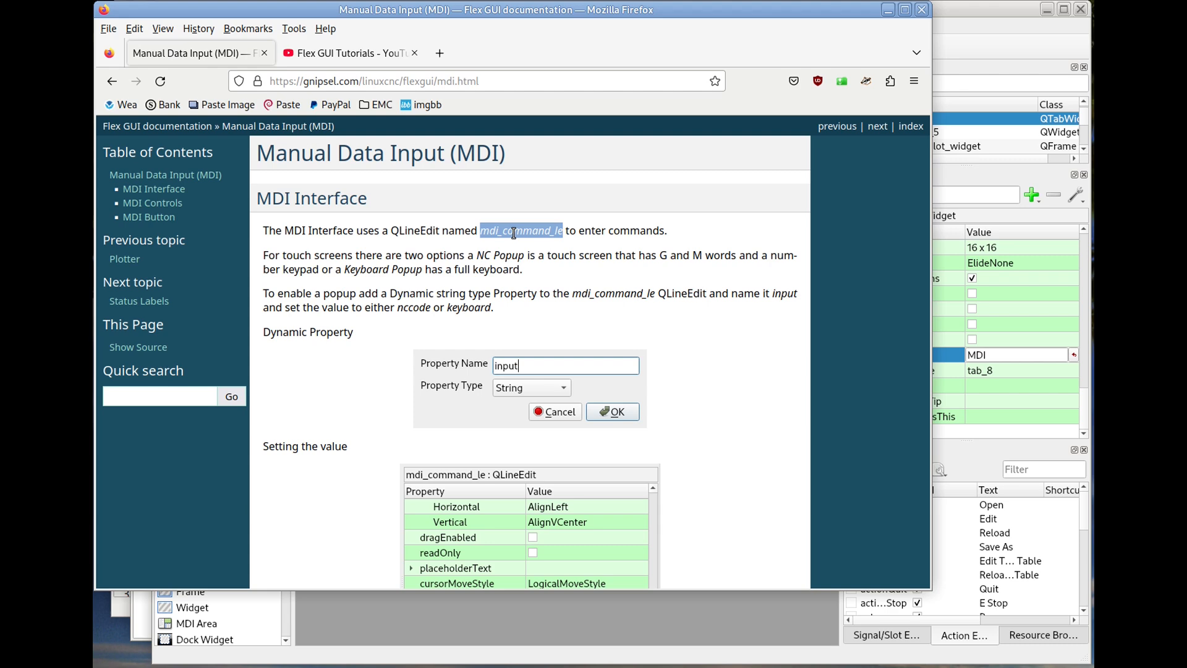
- Back in Qt Designer, place a Line Edit on the MDI page at about X 80, Y 340 and name it mdi_command_le
click(975, 31)
scroll(233, 349, down, 5)
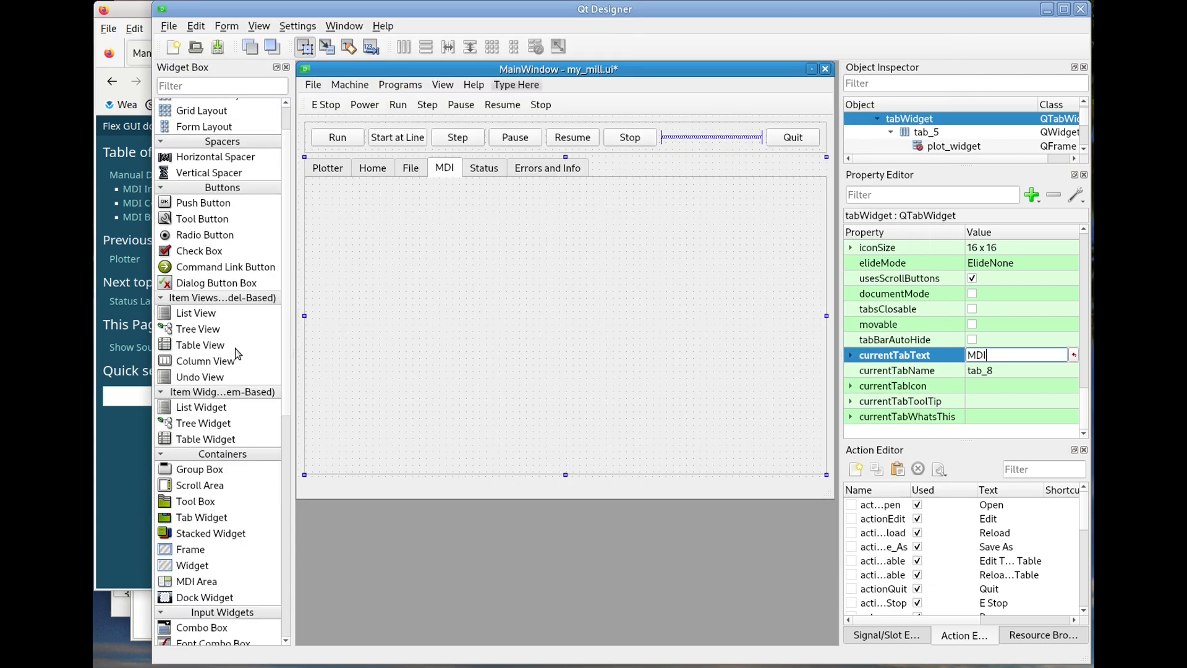
scroll(238, 353, down, 3)
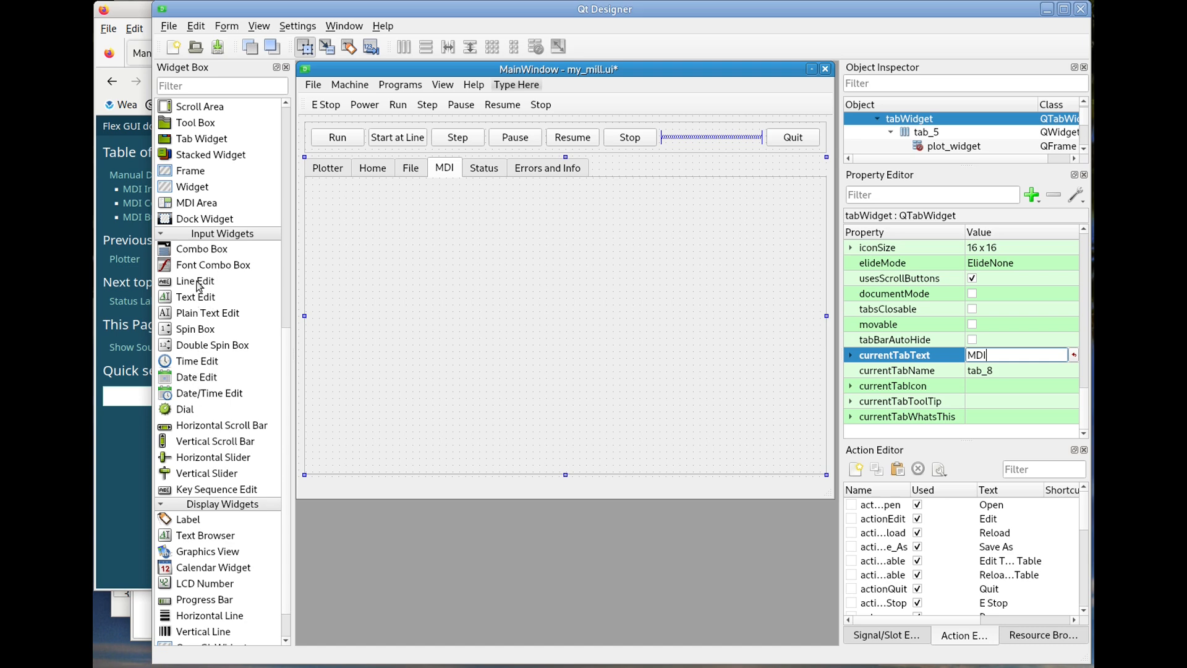
drag(198, 284, 365, 410)
scroll(969, 321, up, 5)
scroll(970, 321, up, 5)
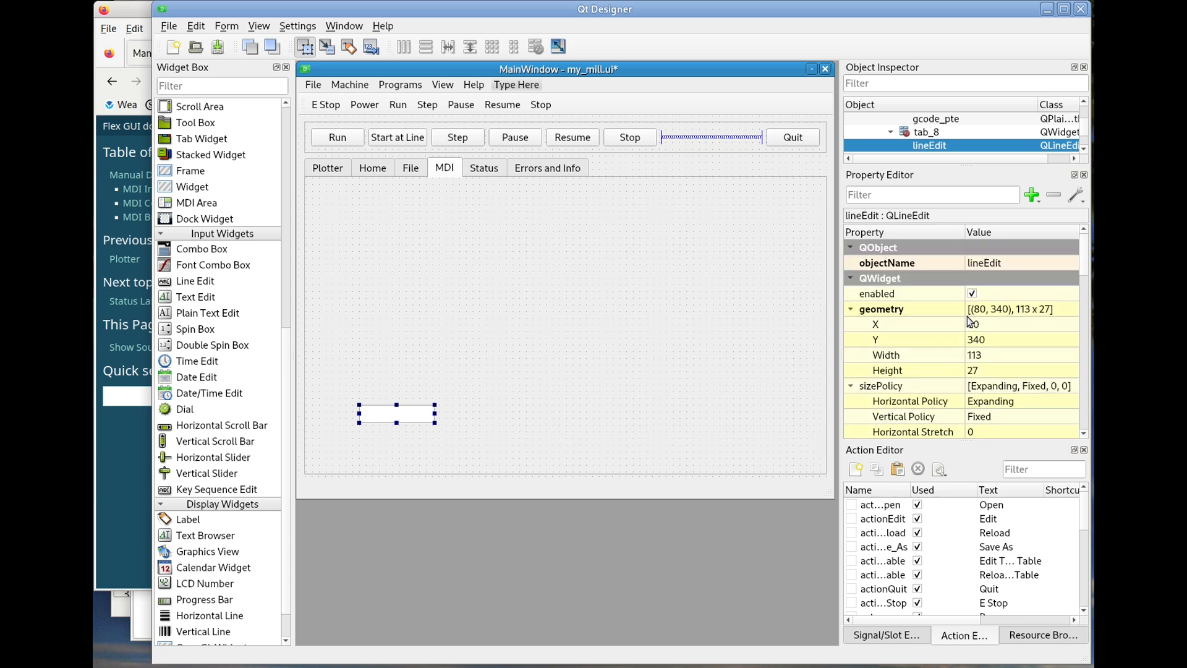
click(992, 266)
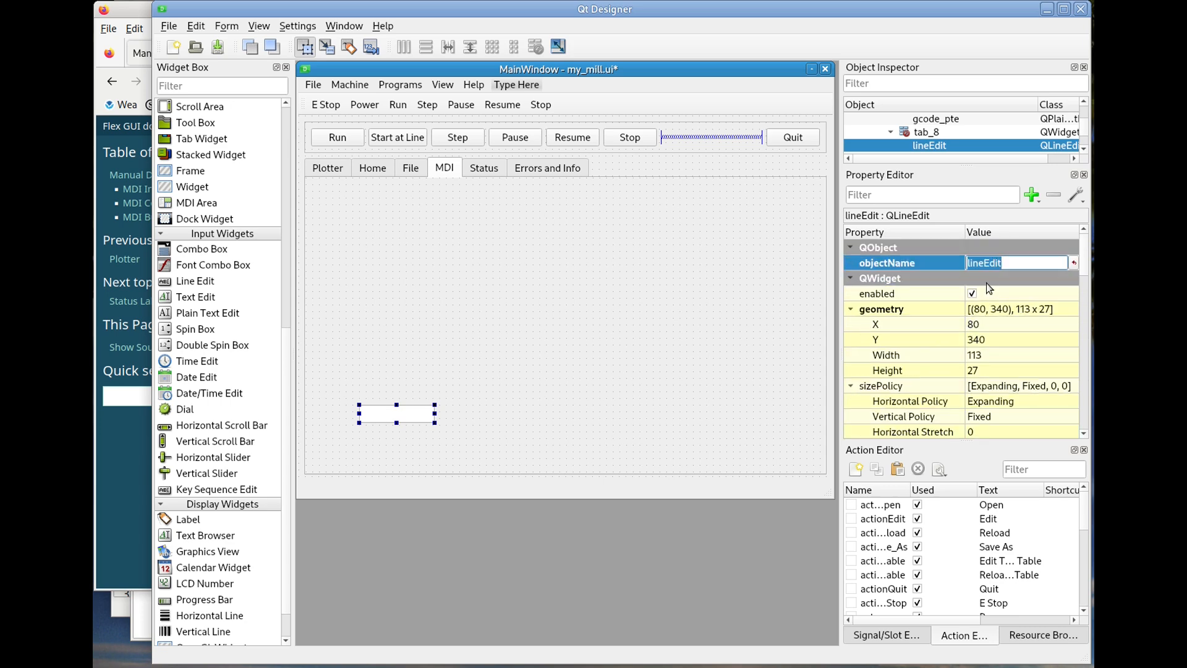
key(ctrl+v)
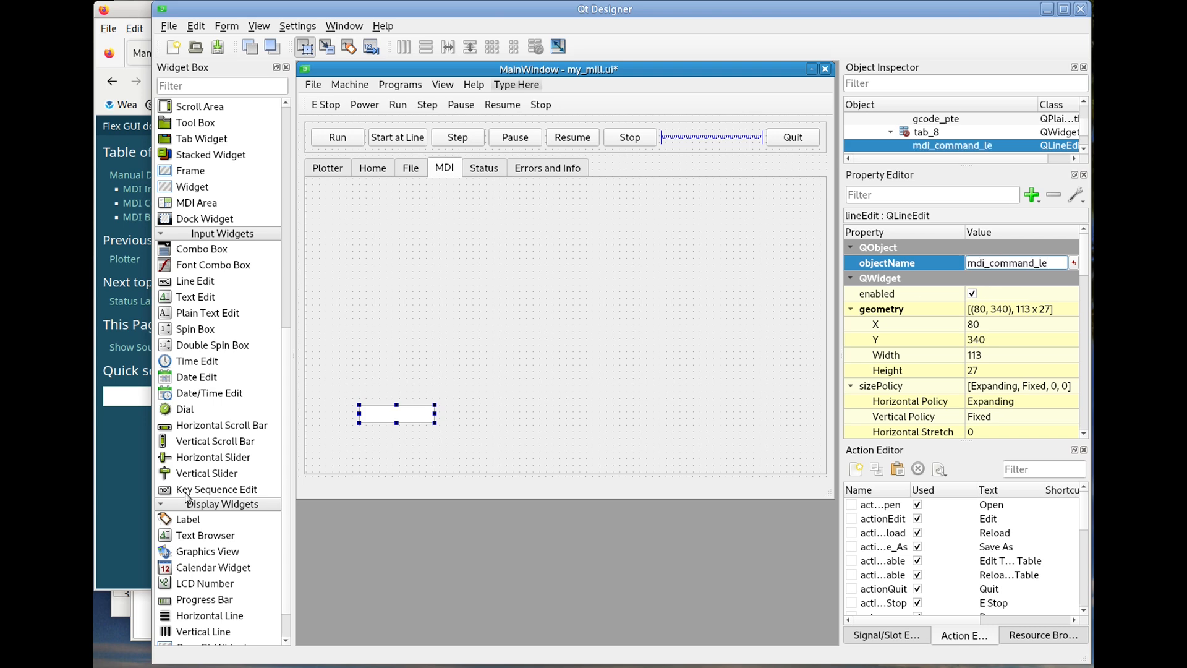
- Review the touch-screen popup, MDI history and MDI Controls sections of the documentation in Firefox
click(110, 500)
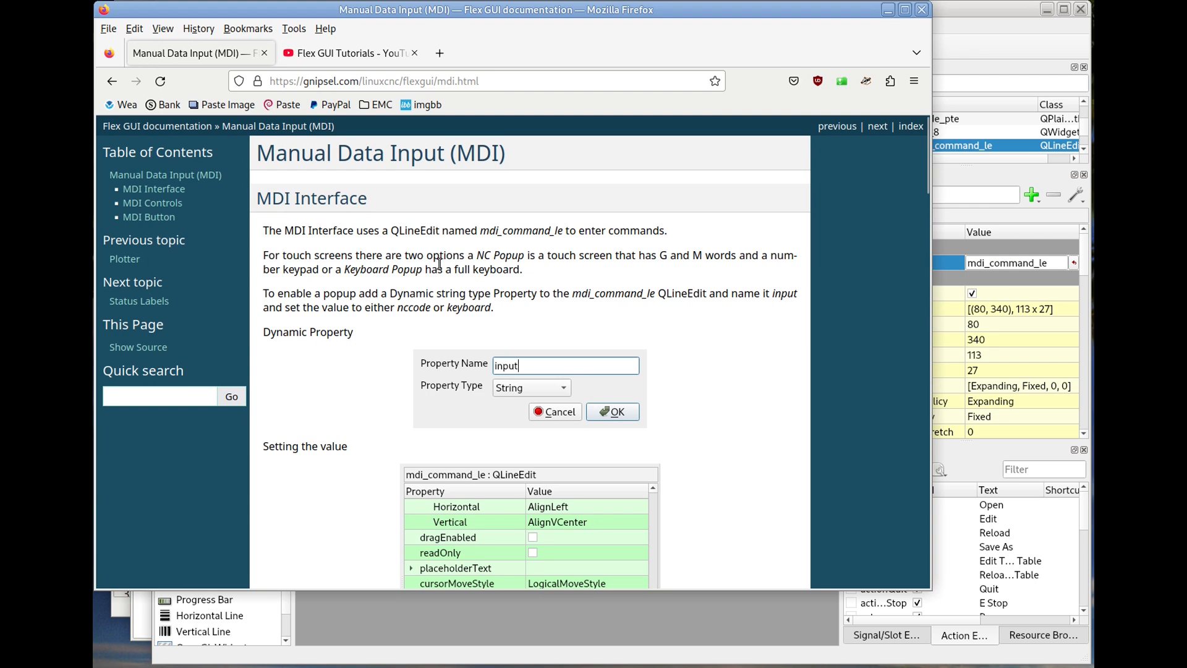
scroll(438, 263, down, 4)
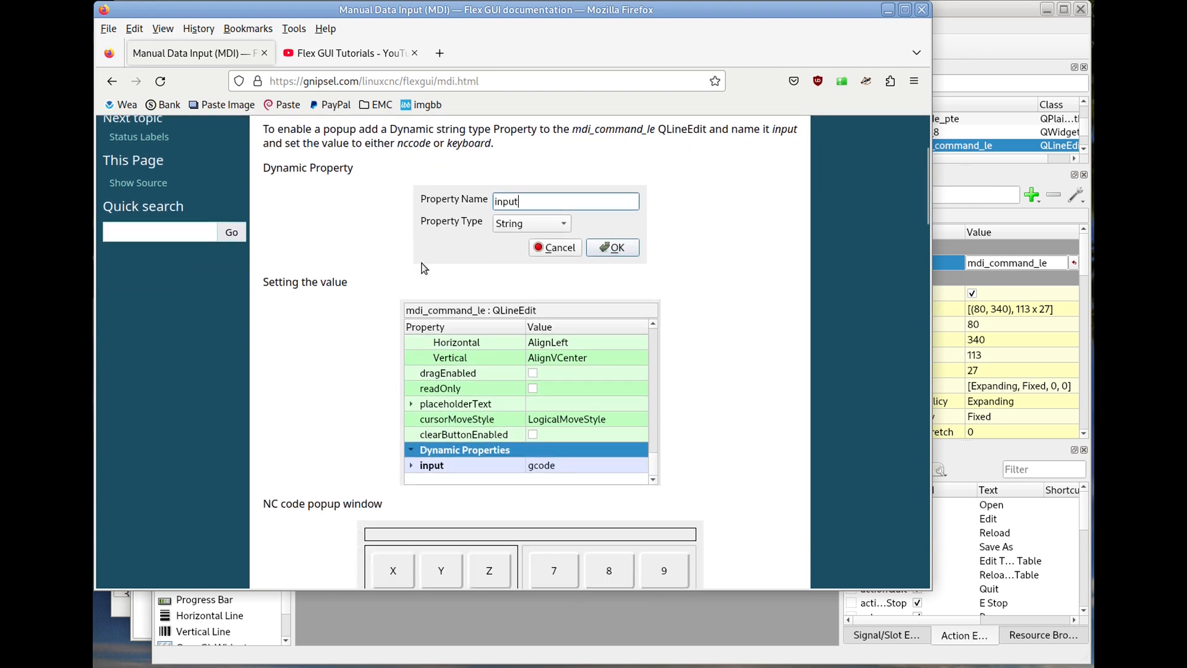
scroll(321, 295, down, 4)
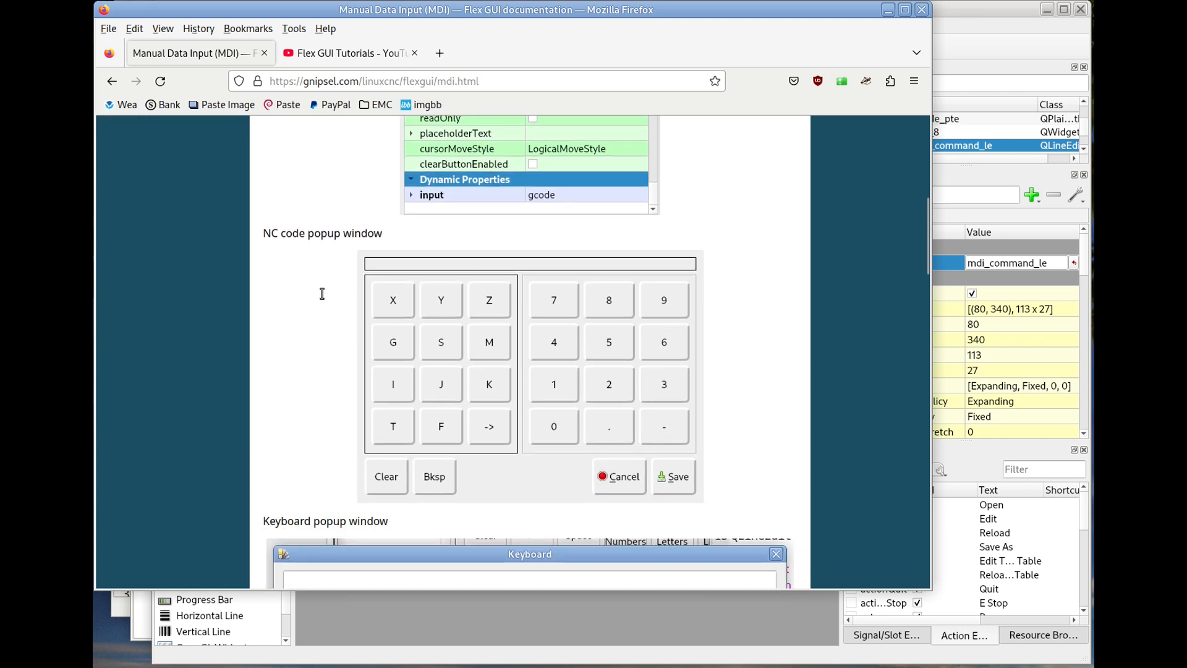
scroll(321, 299, down, 5)
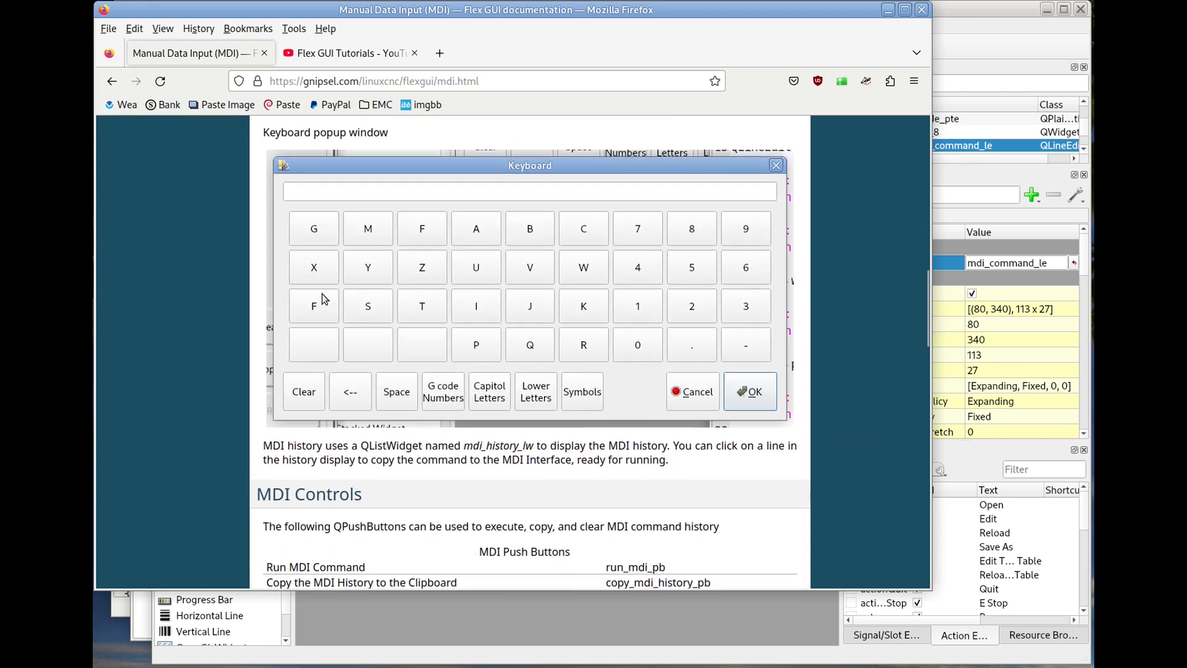
scroll(323, 298, down, 3)
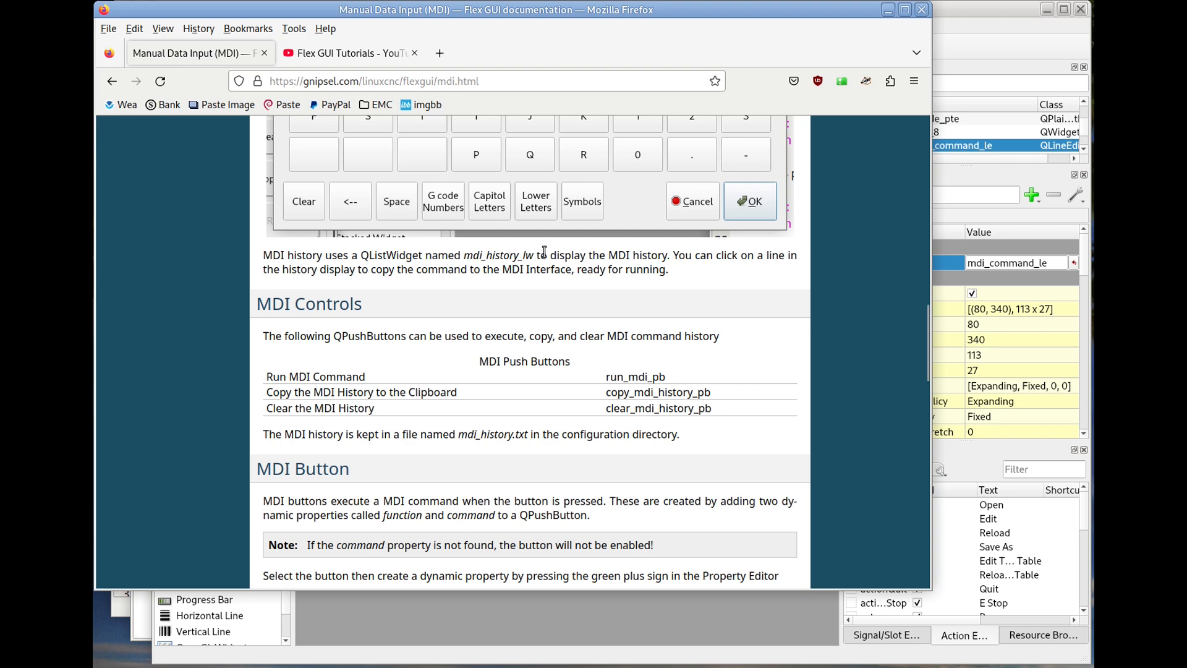
- Save the form in Qt Designer, try the MDI line edit in the running My Mill Flex GUI, and quit it
click(966, 10)
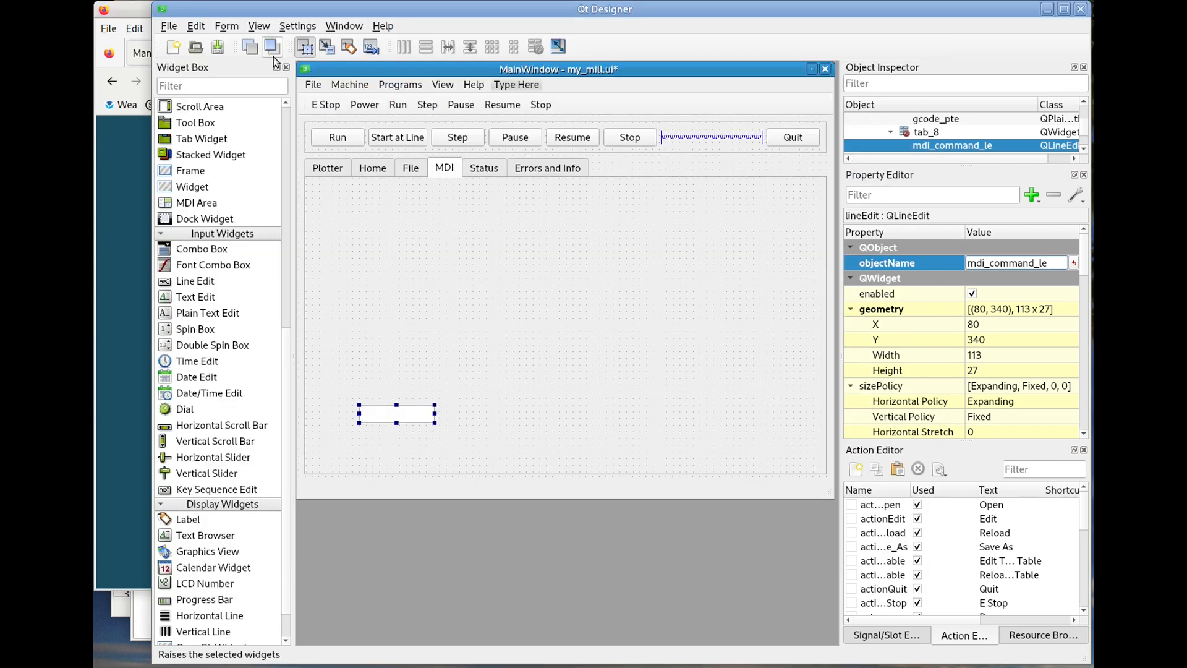
click(220, 47)
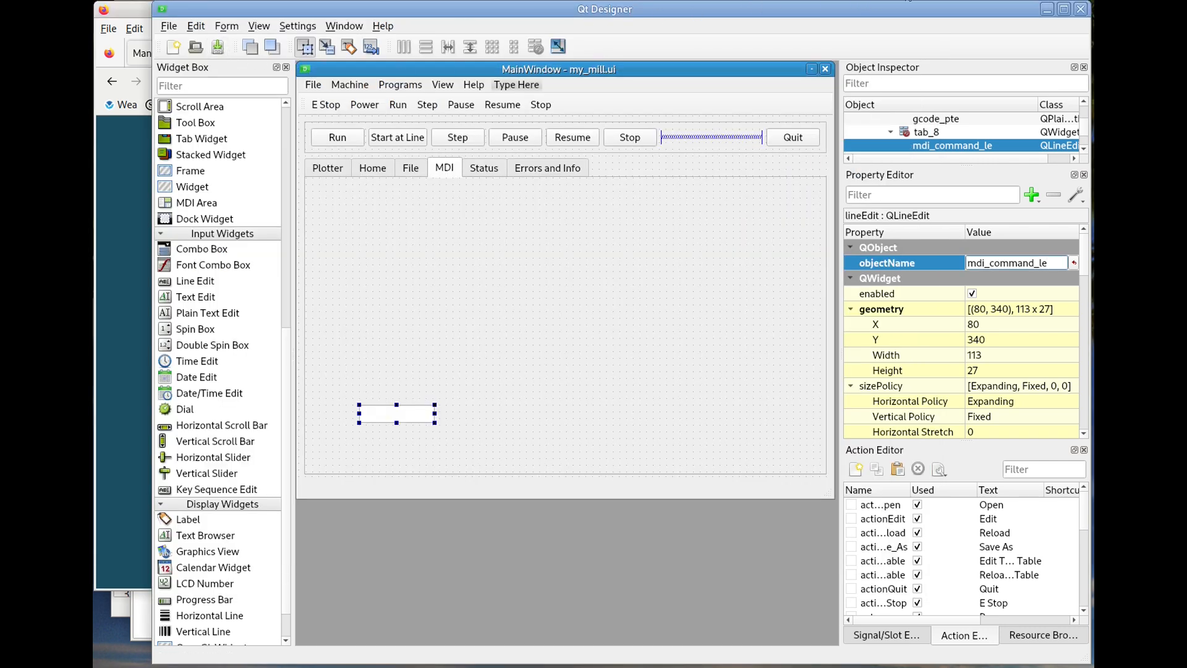
click(905, 0)
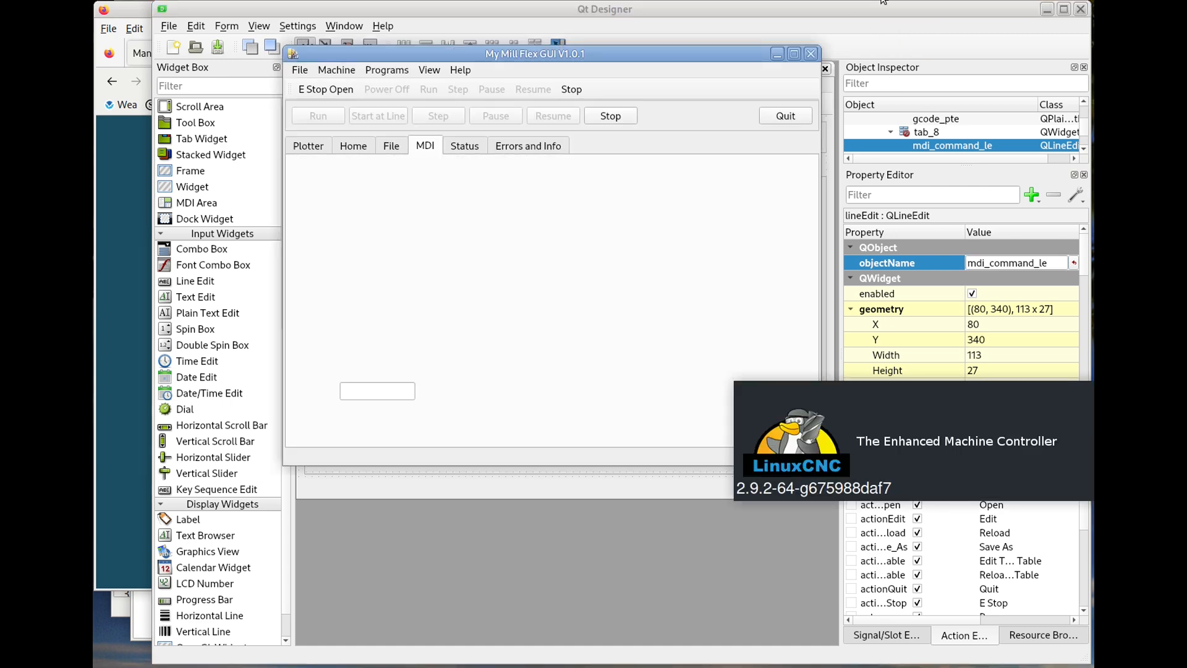
click(394, 391)
click(775, 118)
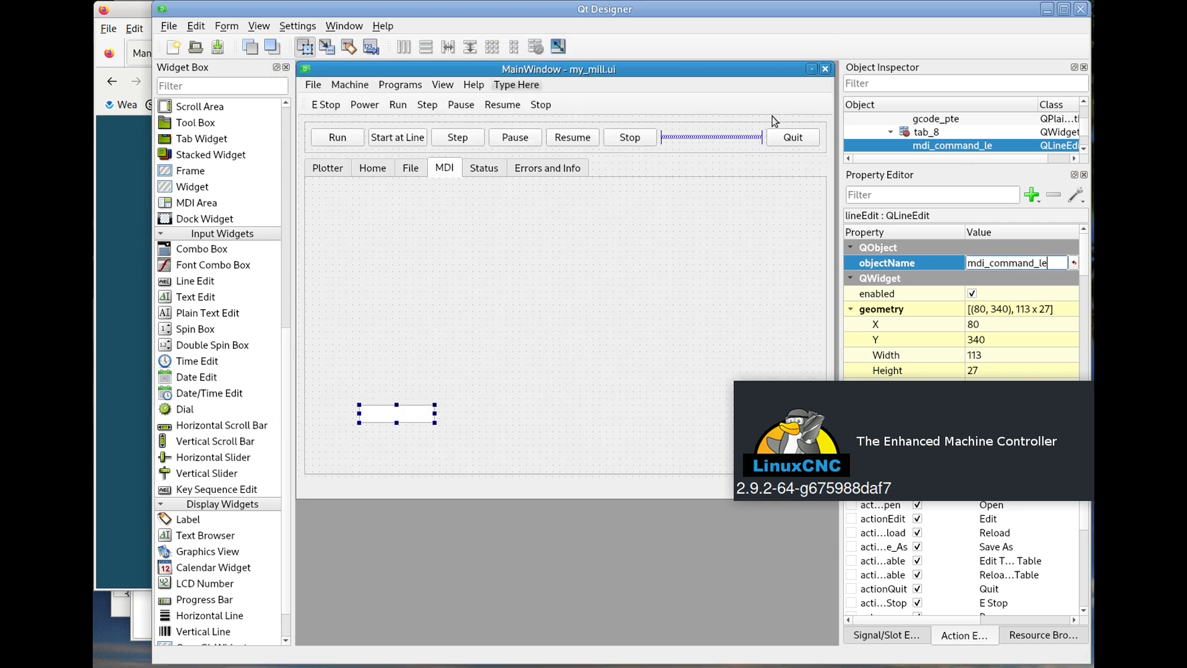
- Select the name run_mdi_pb in the Firefox documentation and add a Push Button at about X 260, Y 350 on Qt Designer's MDI page
click(126, 399)
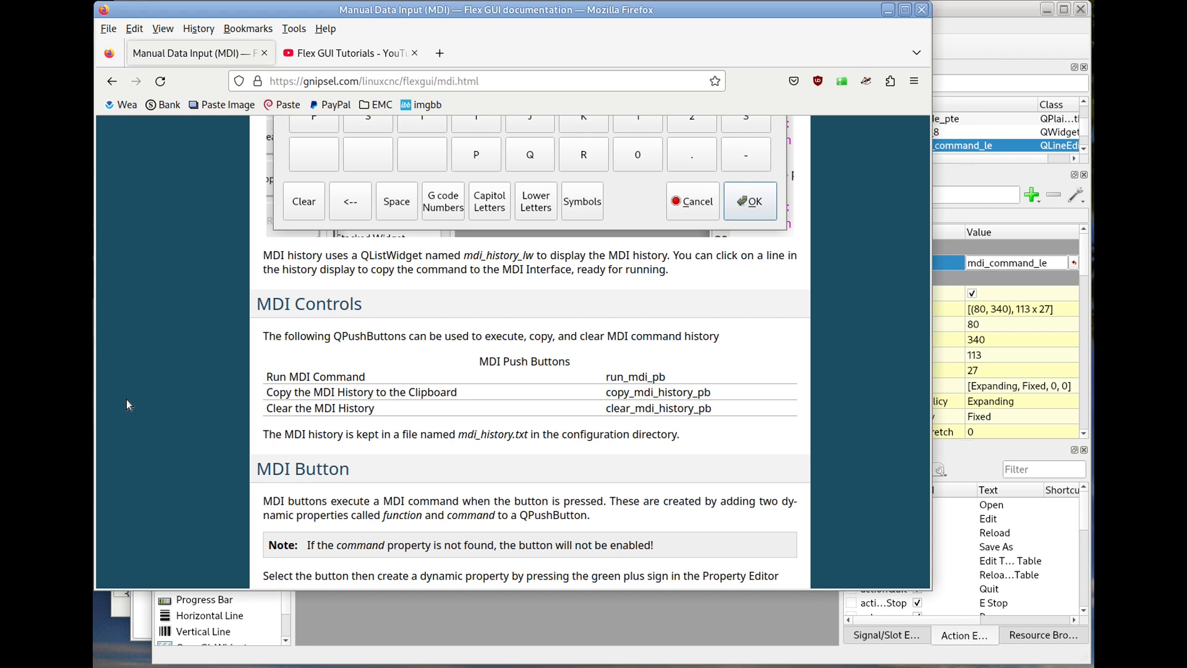
double_click(640, 376)
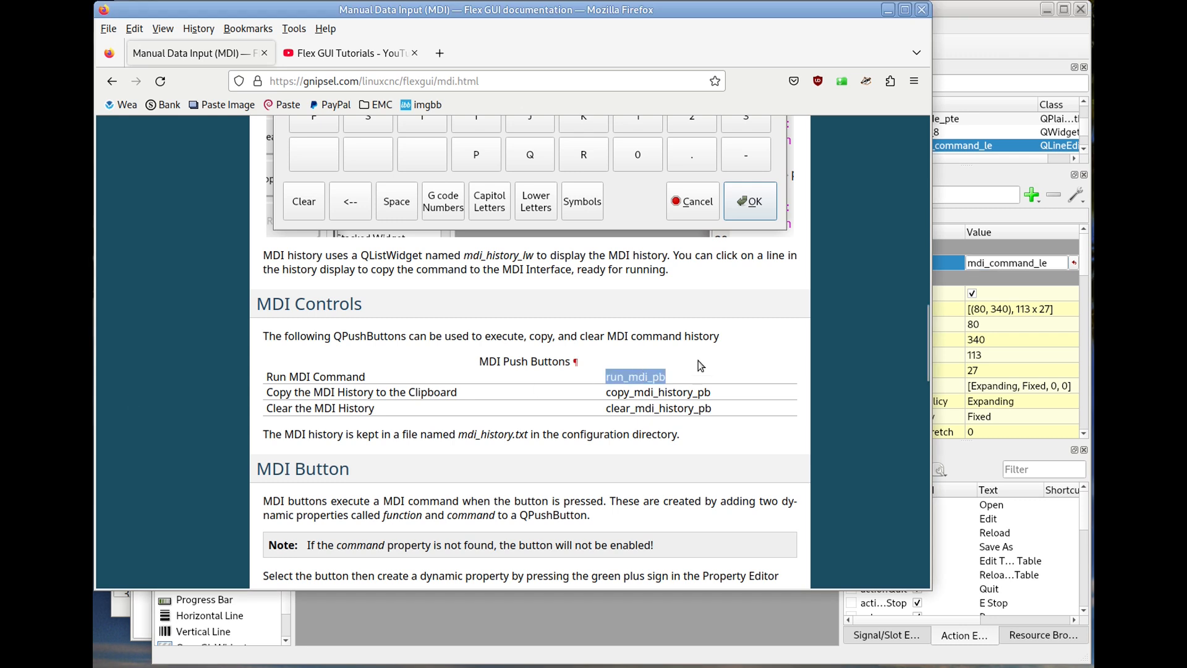
click(972, 35)
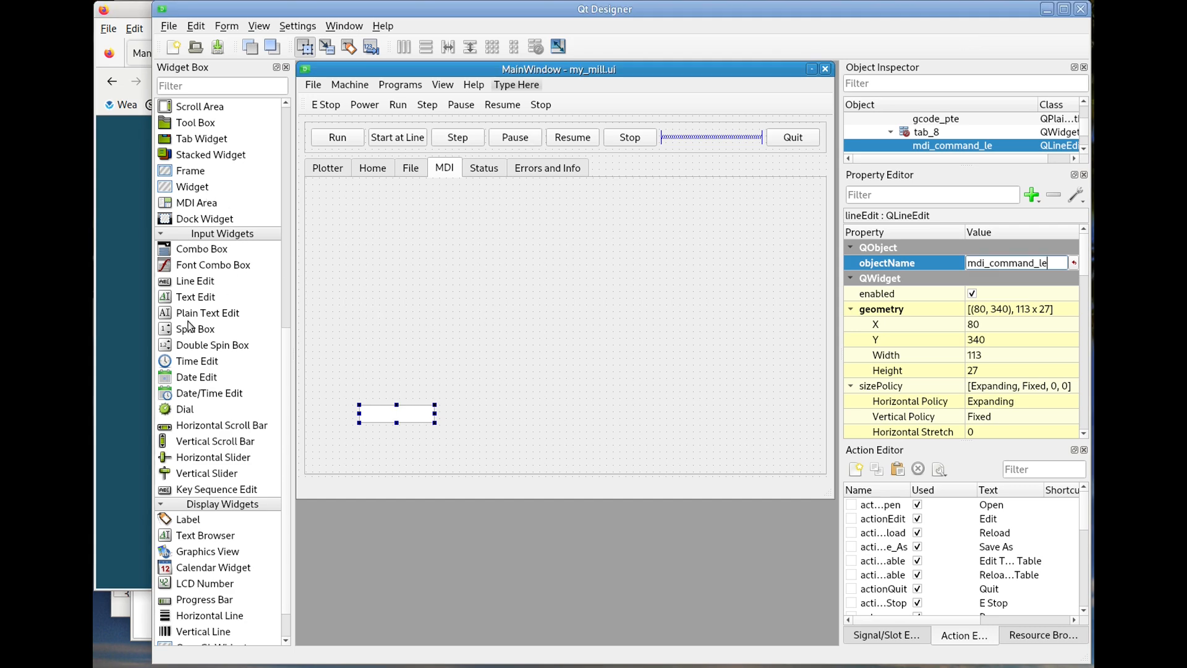
scroll(193, 201, up, 2)
scroll(194, 200, up, 5)
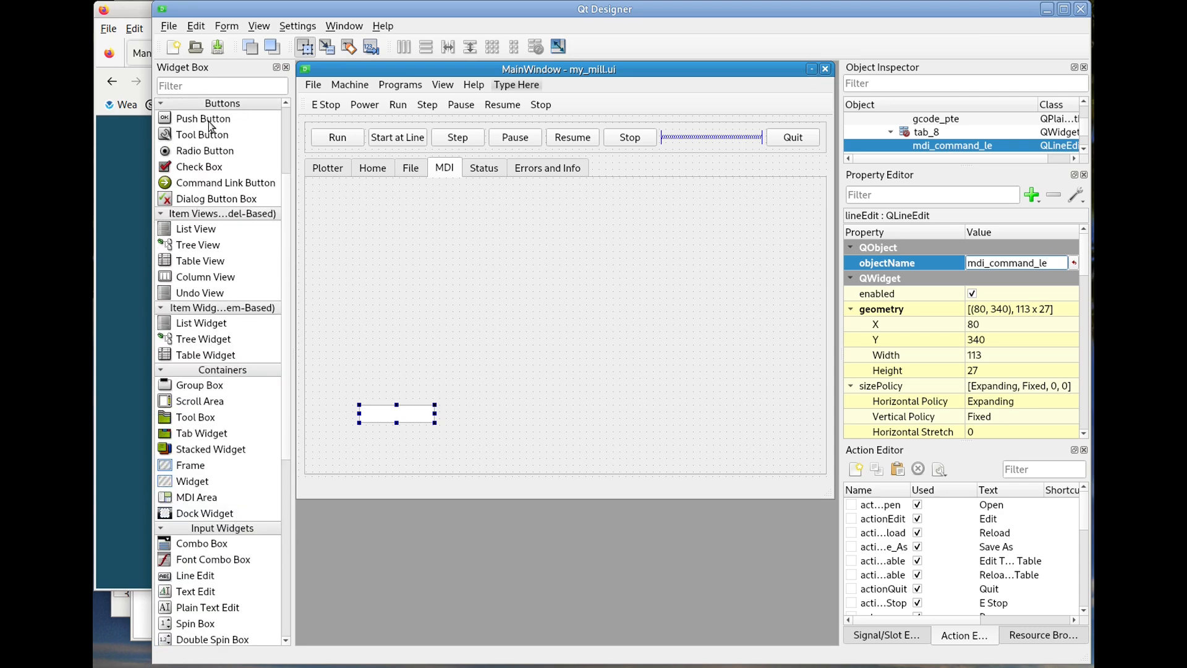
drag(210, 122, 484, 416)
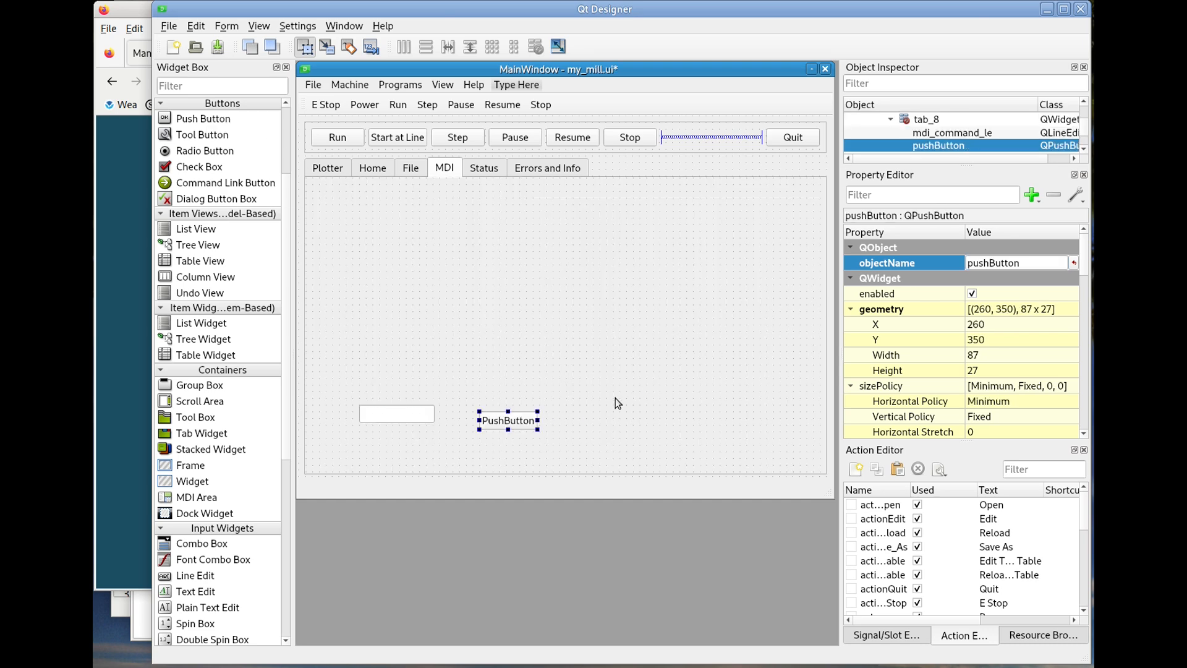
- Set the new push button's text to Run MDI and its object name to run_mdi_pb
double_click(519, 419)
text(Run MDI)
click(989, 270)
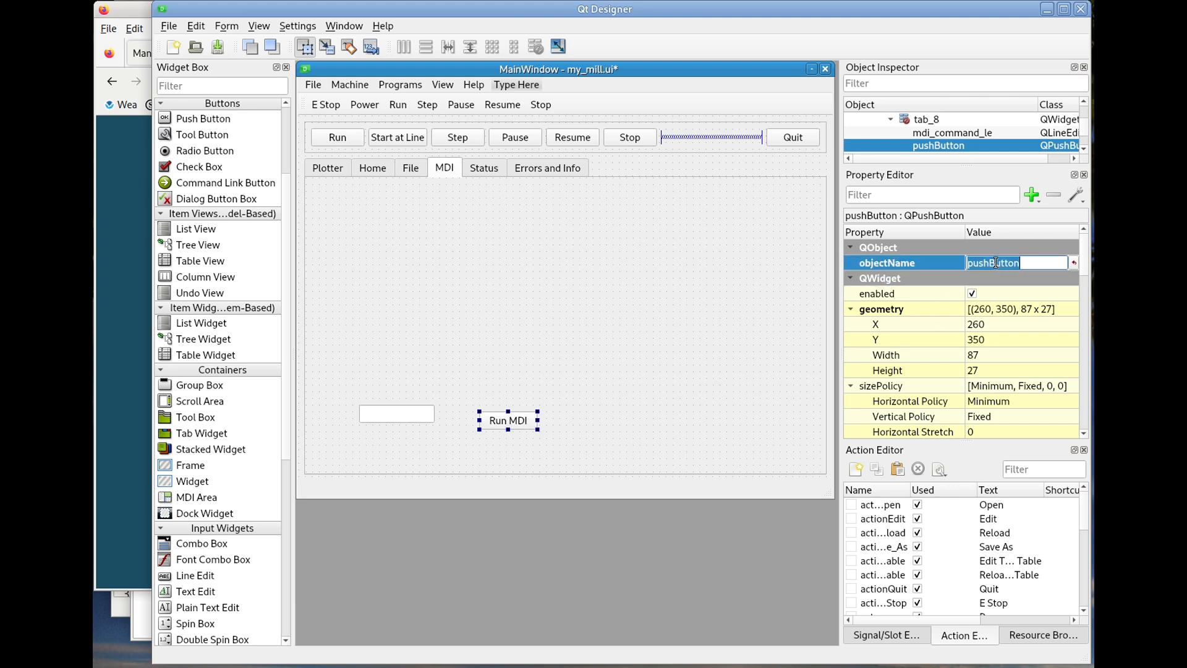
text(run_mdi_pb)
- Select the history list widget name mdi_history_lw in the Firefox documentation and return to Qt Designer
click(119, 295)
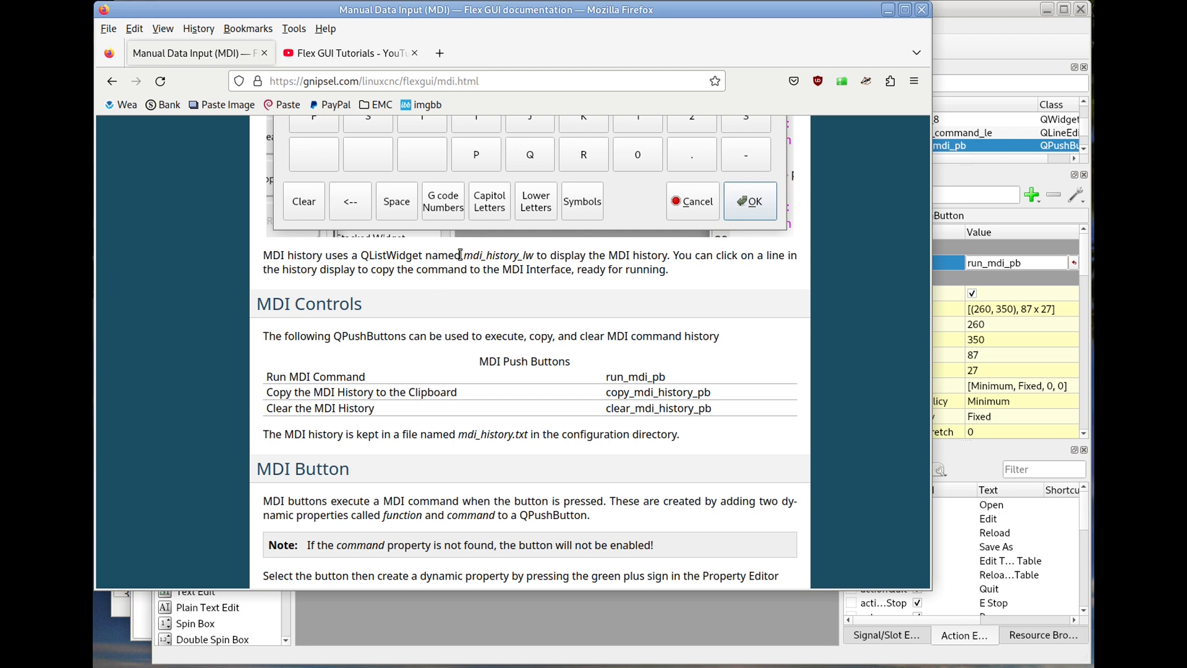
double_click(508, 258)
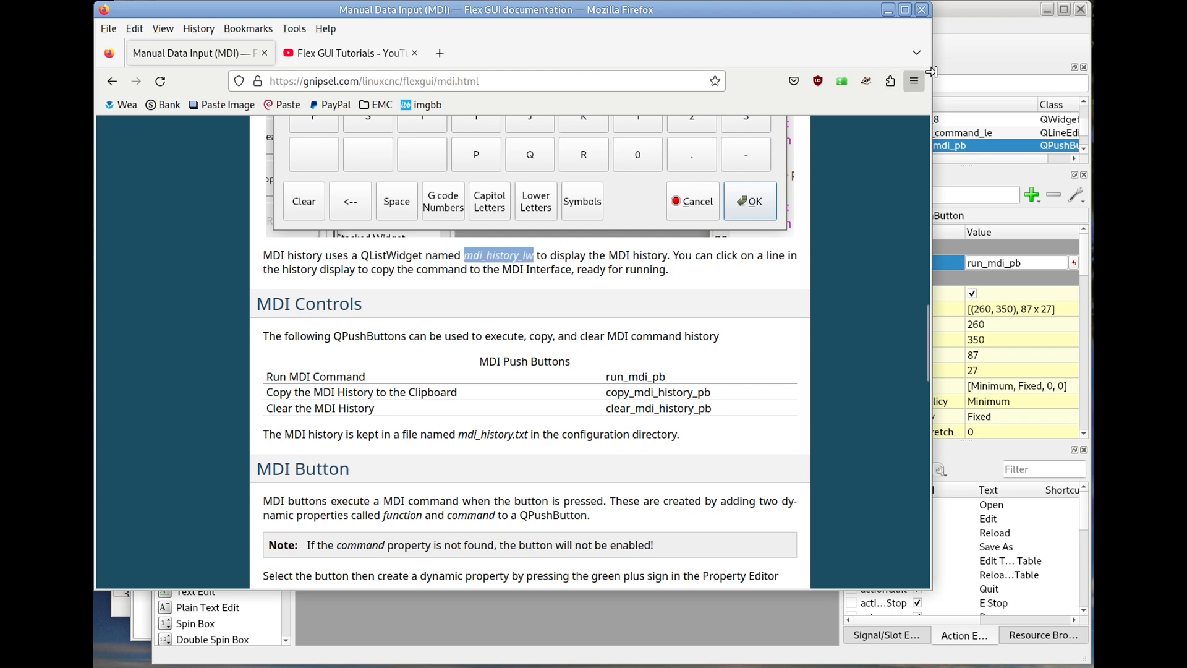
click(993, 36)
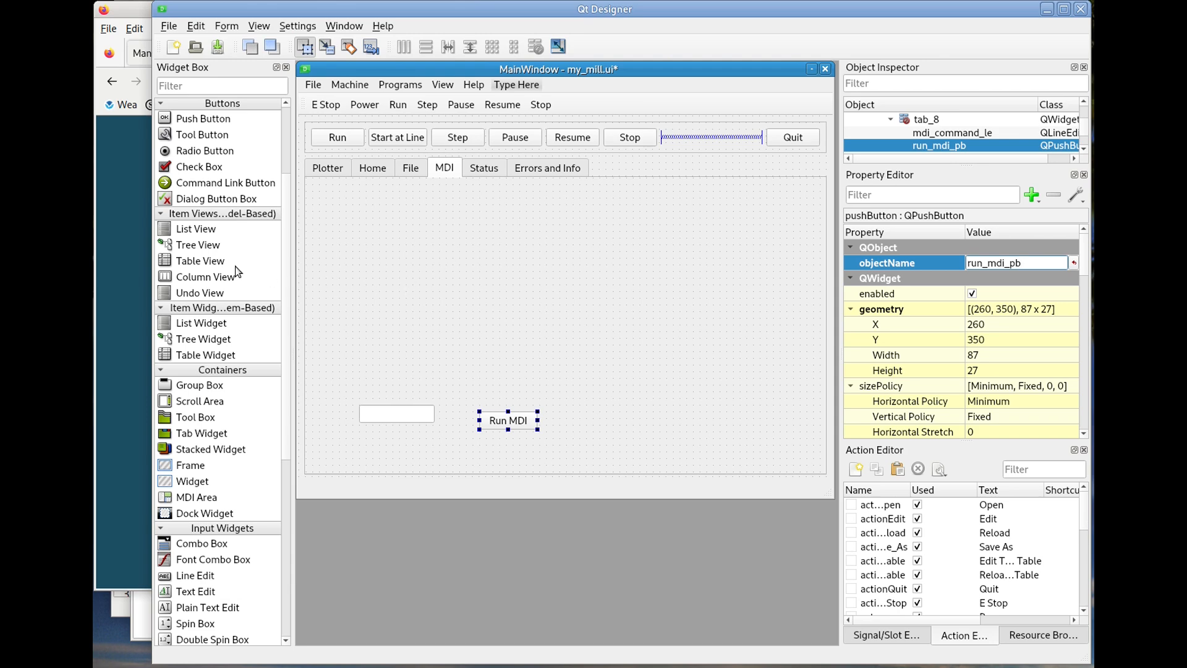
- Add a List Widget at about X 60, Y 30 on the MDI page and set its object name to mdi_history_lw
drag(212, 322, 345, 198)
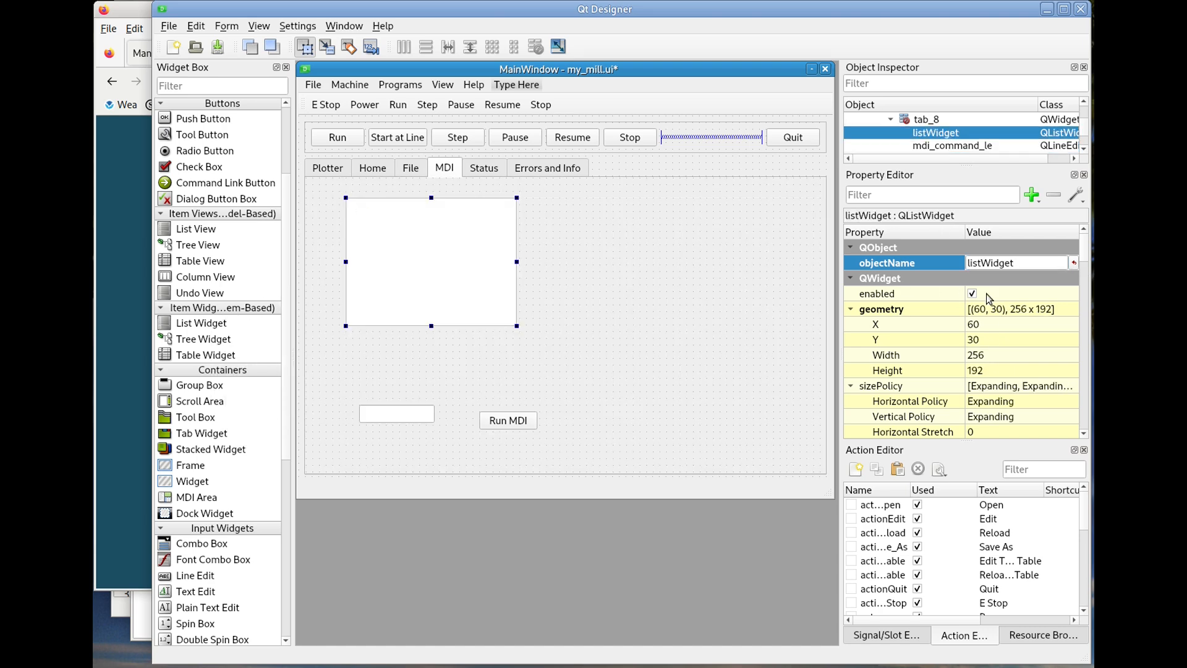
click(990, 262)
text(mdi_history_lw)
key(Return)
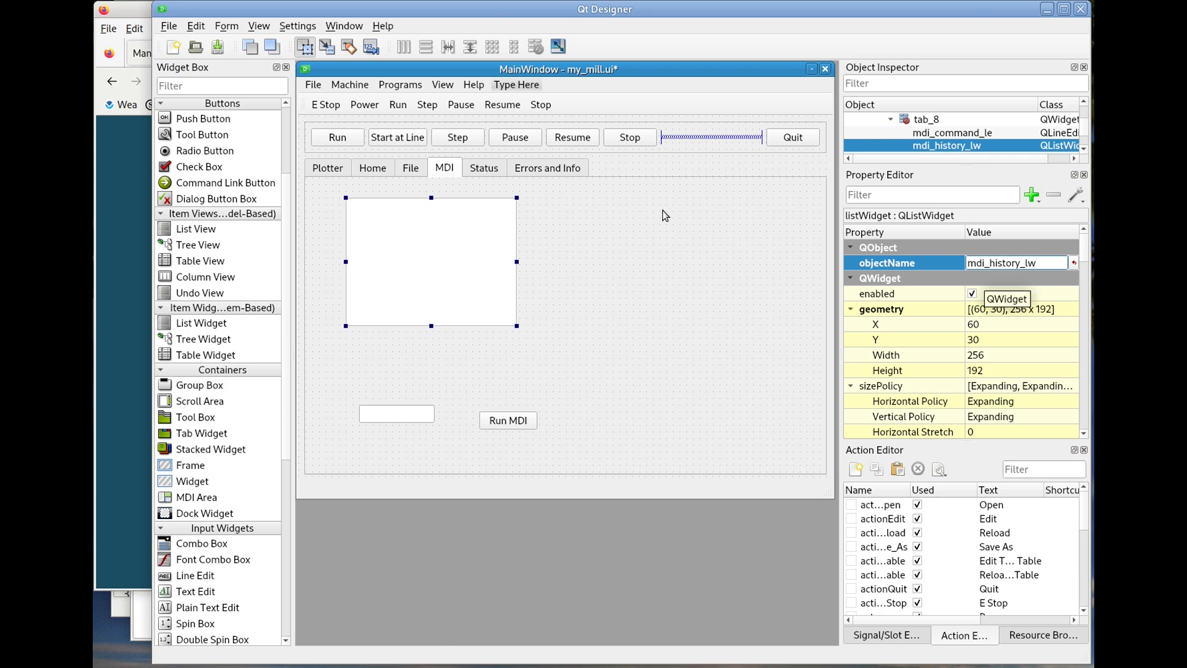
- Save the form, and in the running My Mill Flex GUI close the E Stop, power on the machine and home all axes
click(217, 47)
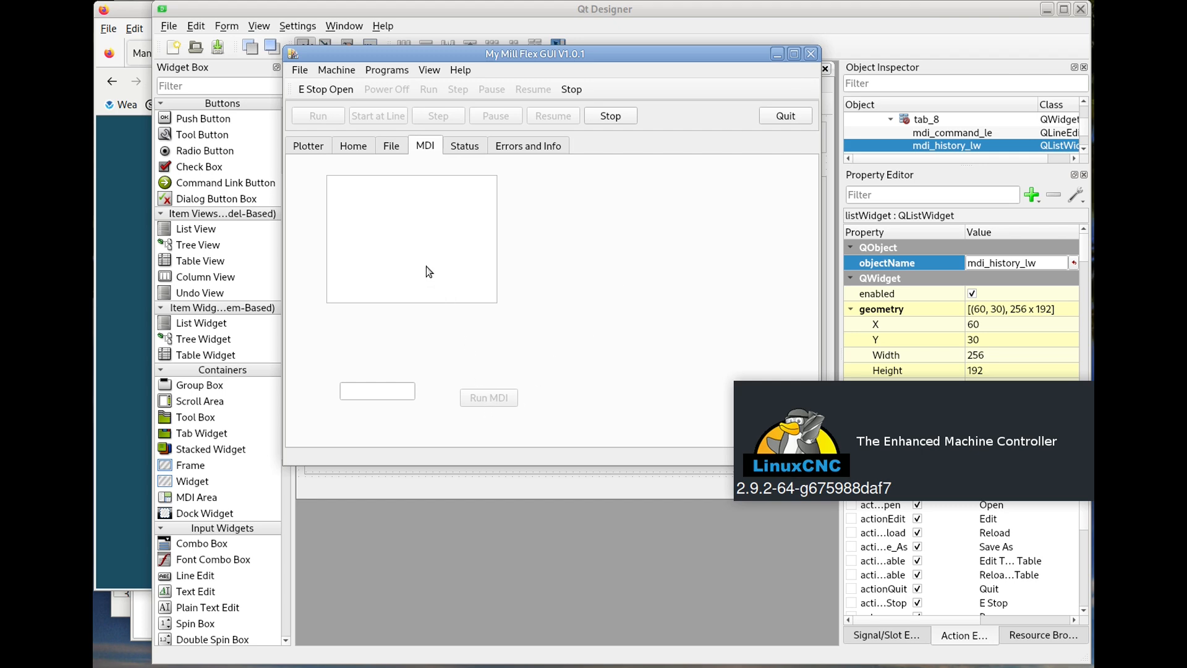
click(391, 395)
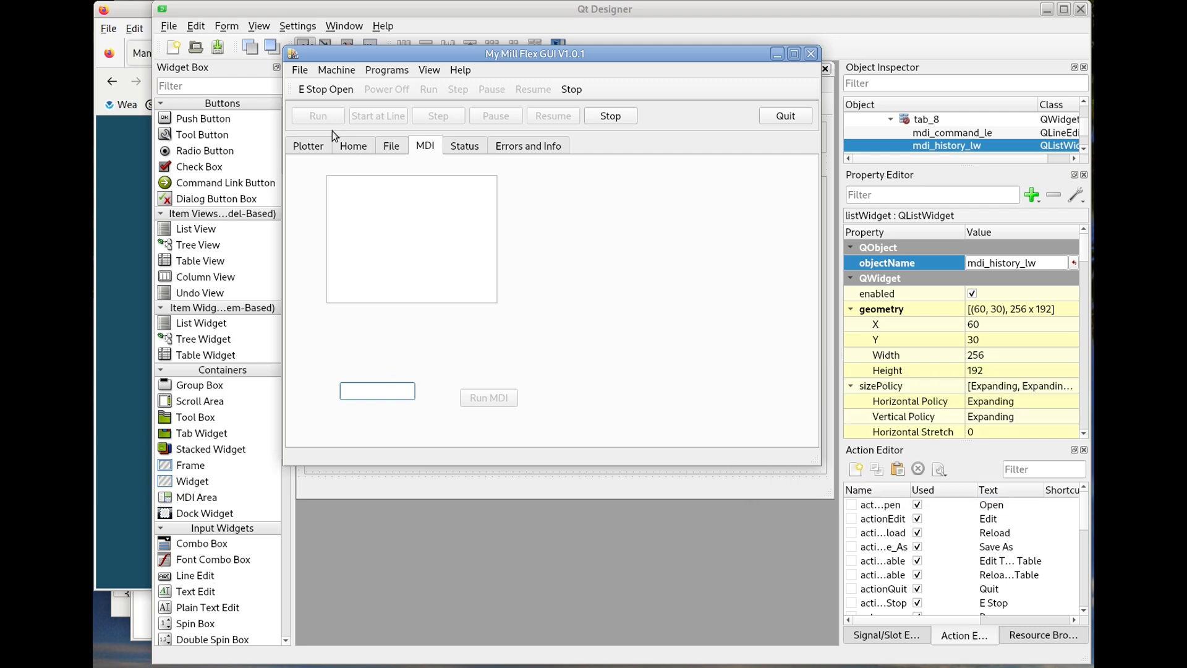
click(318, 90)
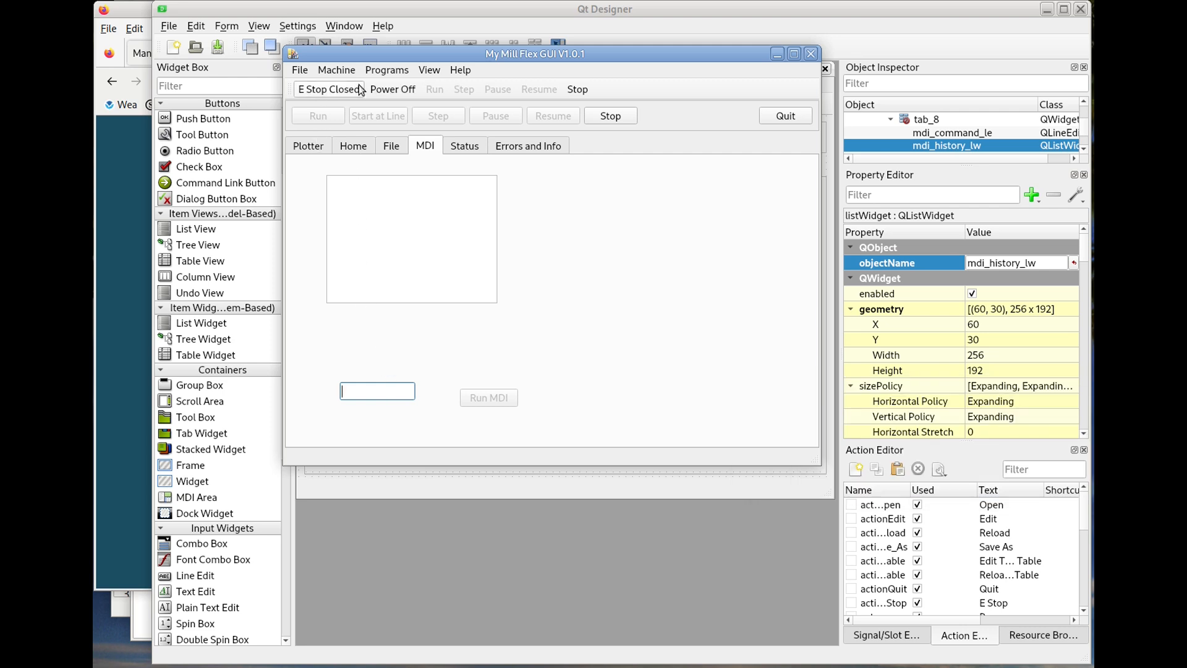
click(392, 90)
click(354, 146)
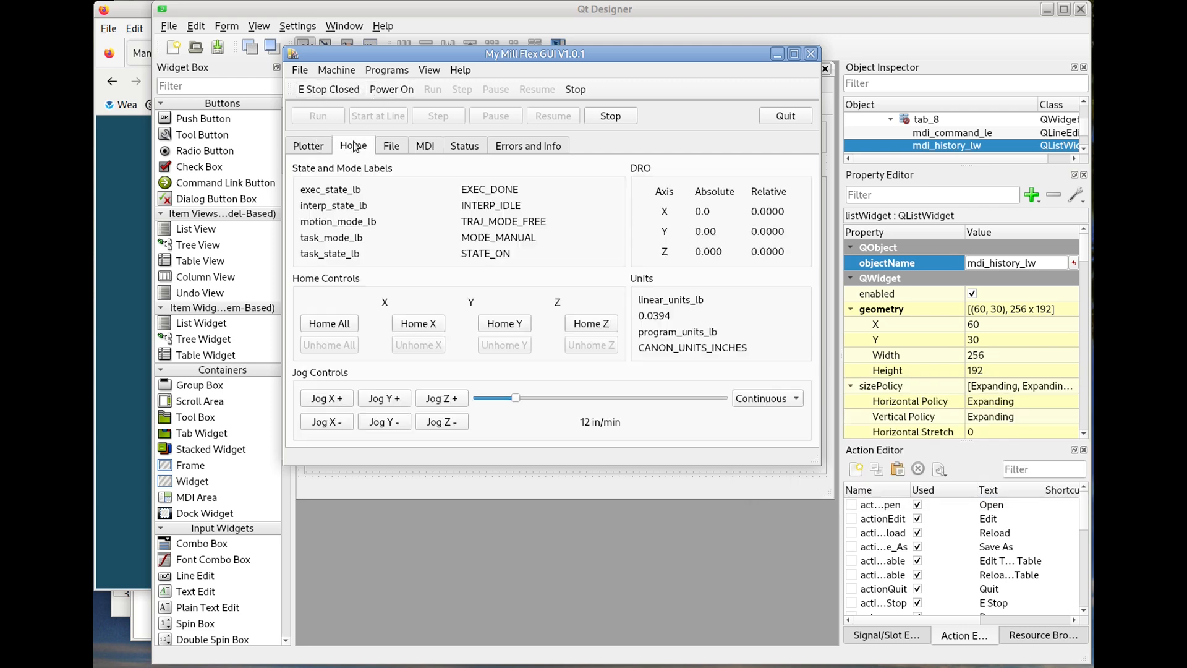
click(341, 327)
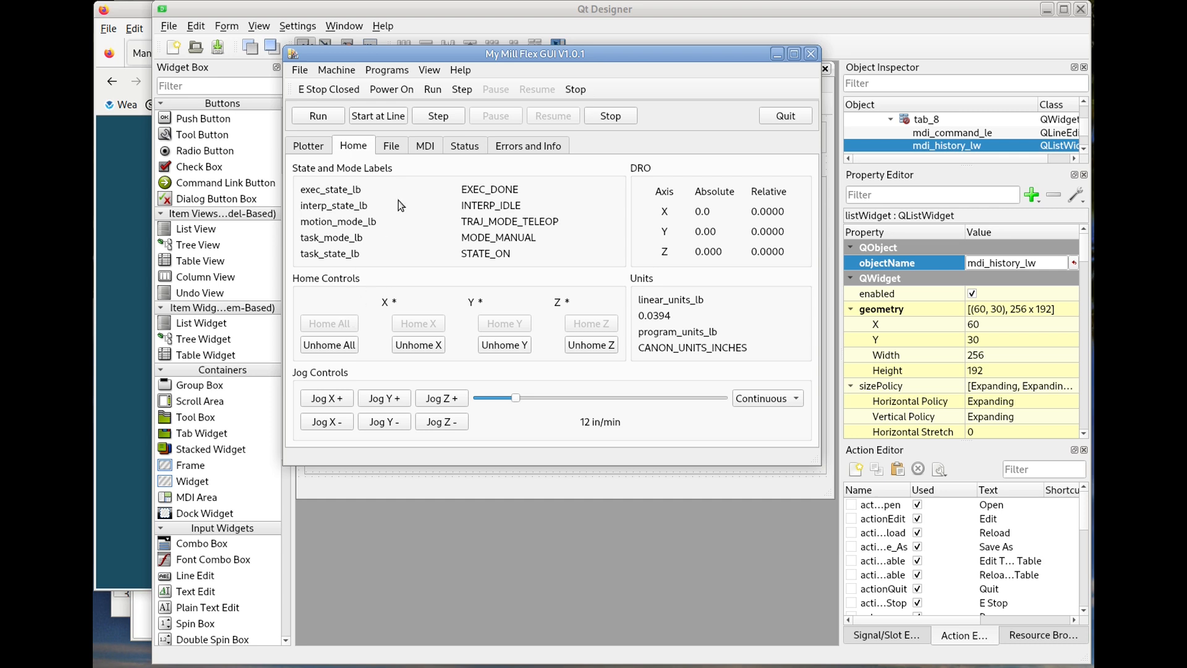
- Run the command G0 X1 from the MDI page, check the tool position on the plotter, and quit My Mill Flex GUI
click(425, 147)
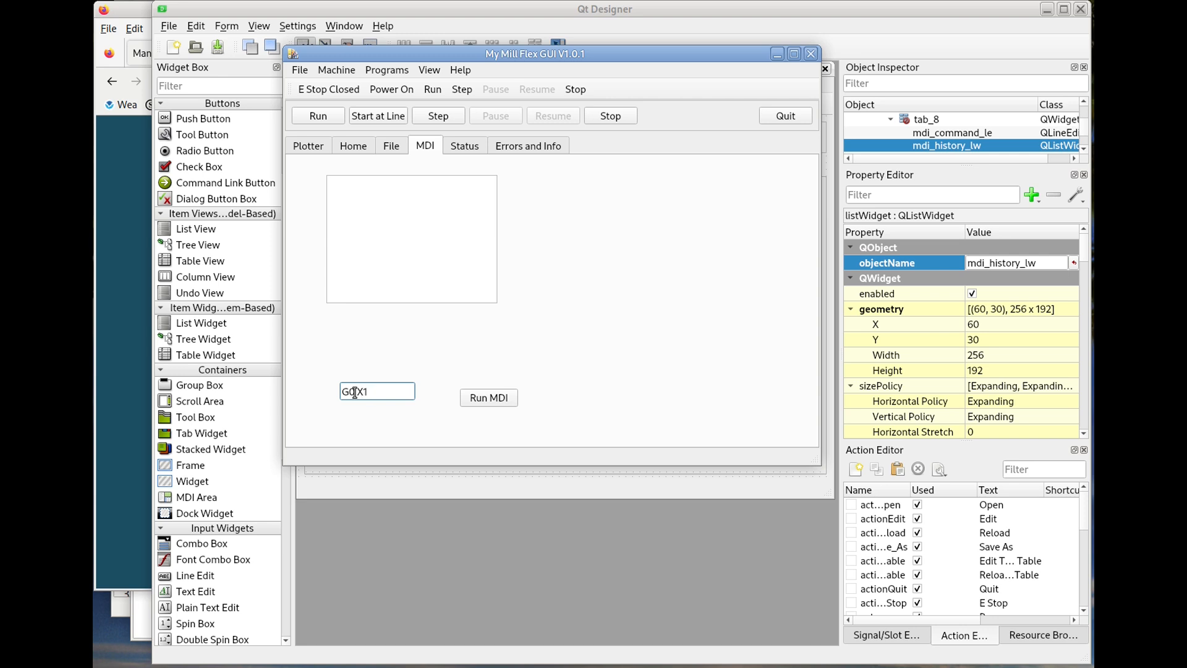
click(499, 397)
click(499, 397)
click(315, 146)
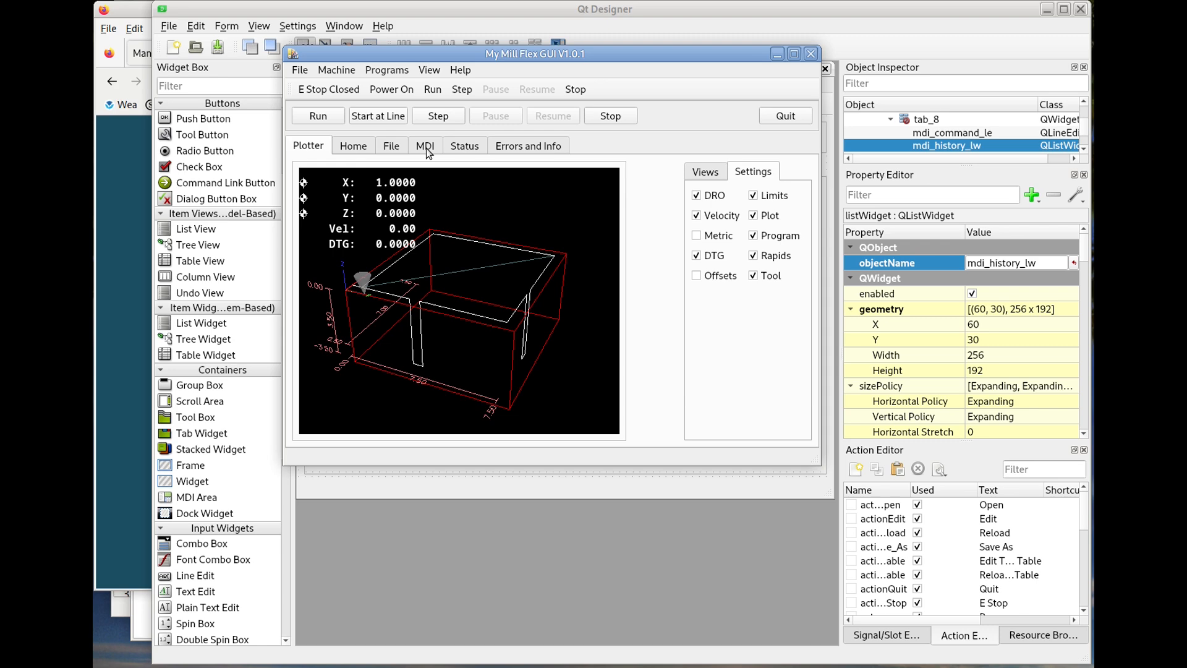
click(797, 116)
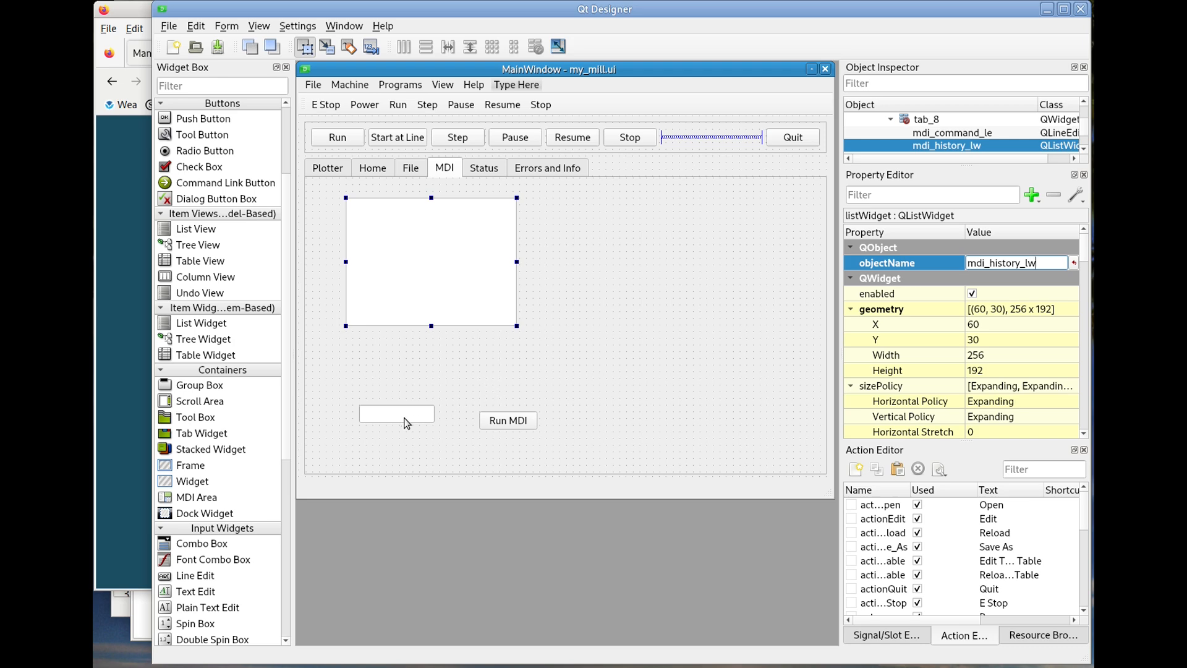
- Stack the command line edit above Run MDI below the list, and add a Frame about 331 x 311 at X 330, Y 30
drag(407, 423, 400, 402)
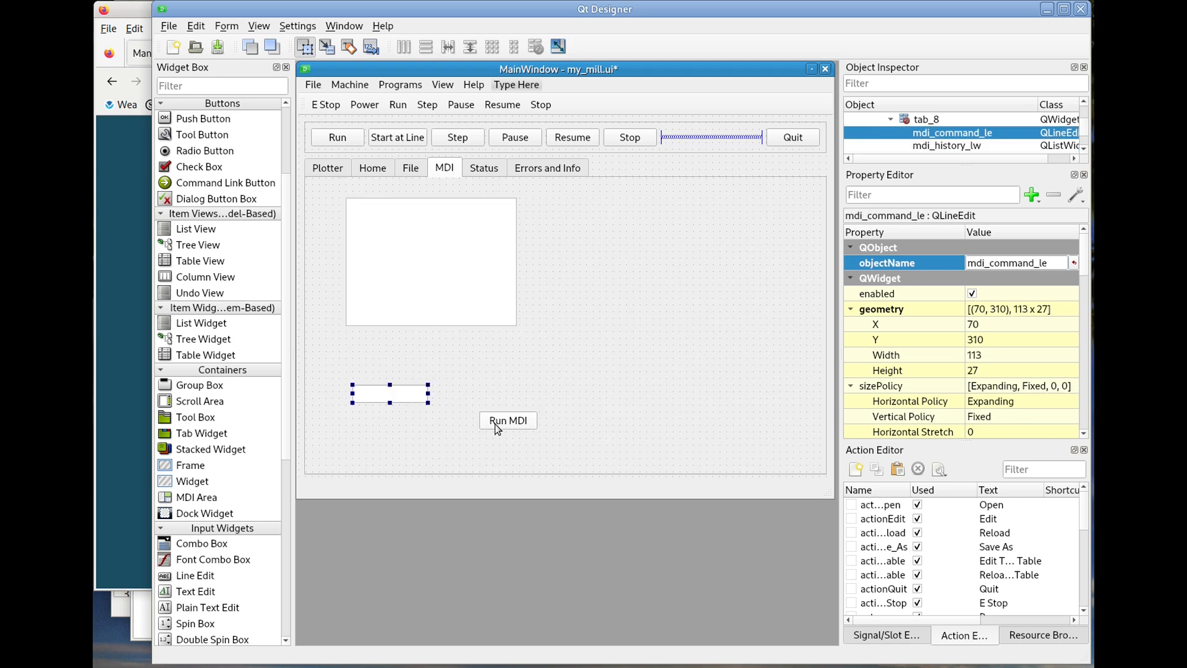
drag(495, 427, 379, 427)
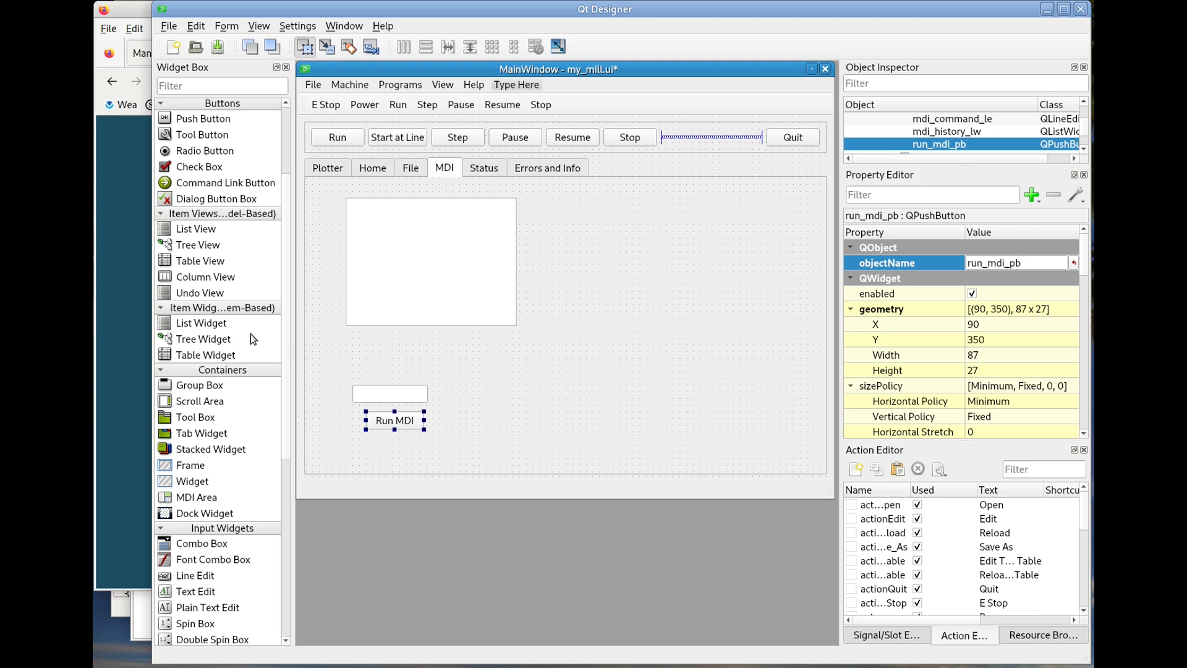
scroll(232, 371, up, 1)
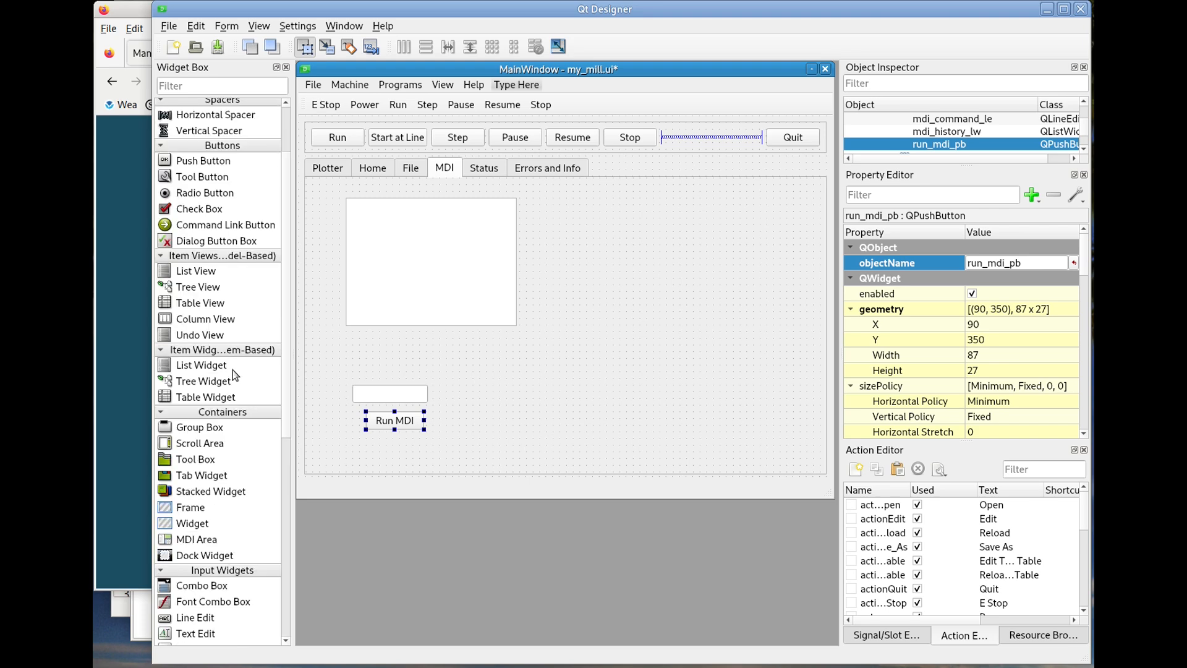
scroll(233, 370, up, 2)
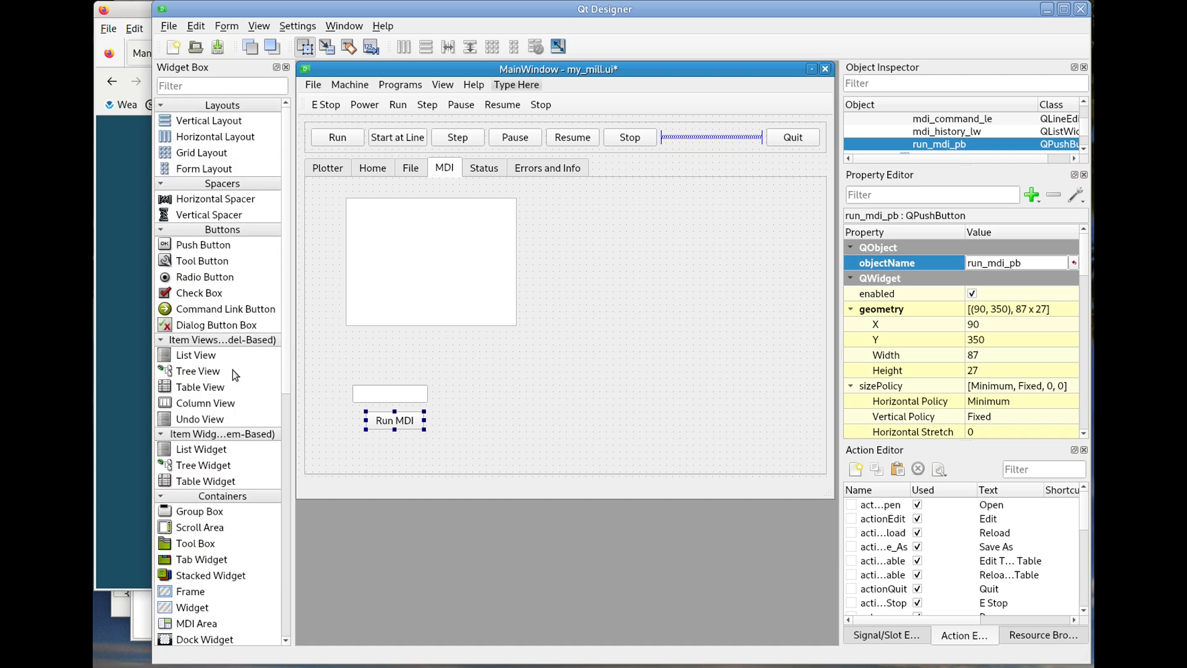
scroll(233, 370, down, 1)
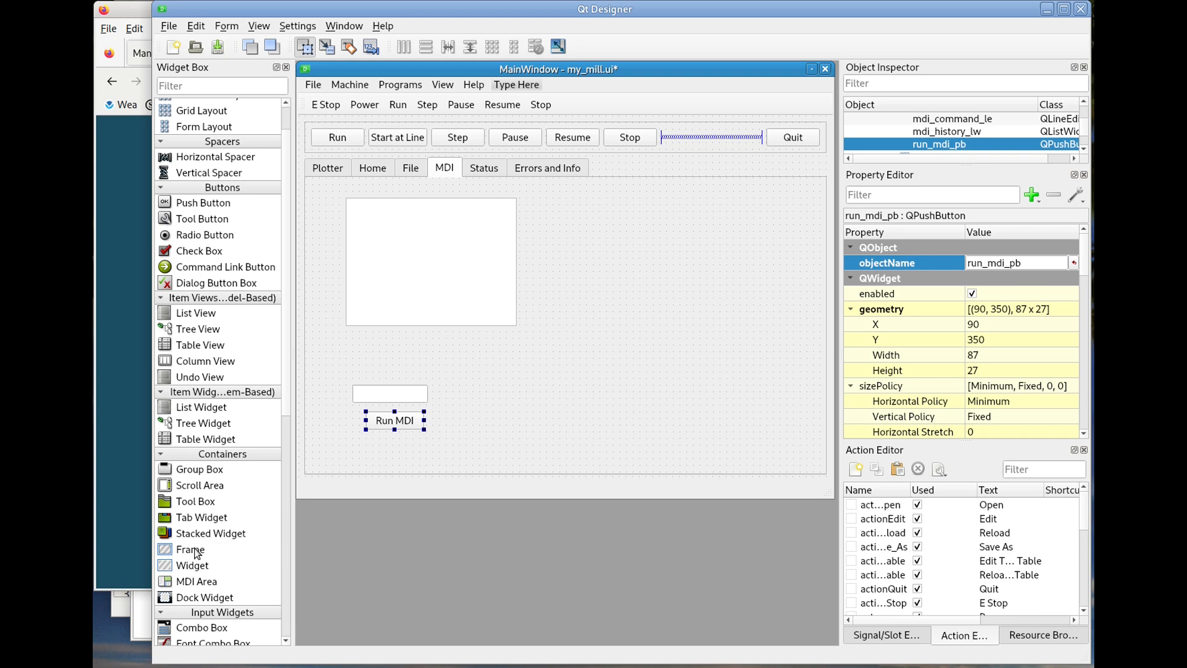
drag(196, 552, 532, 203)
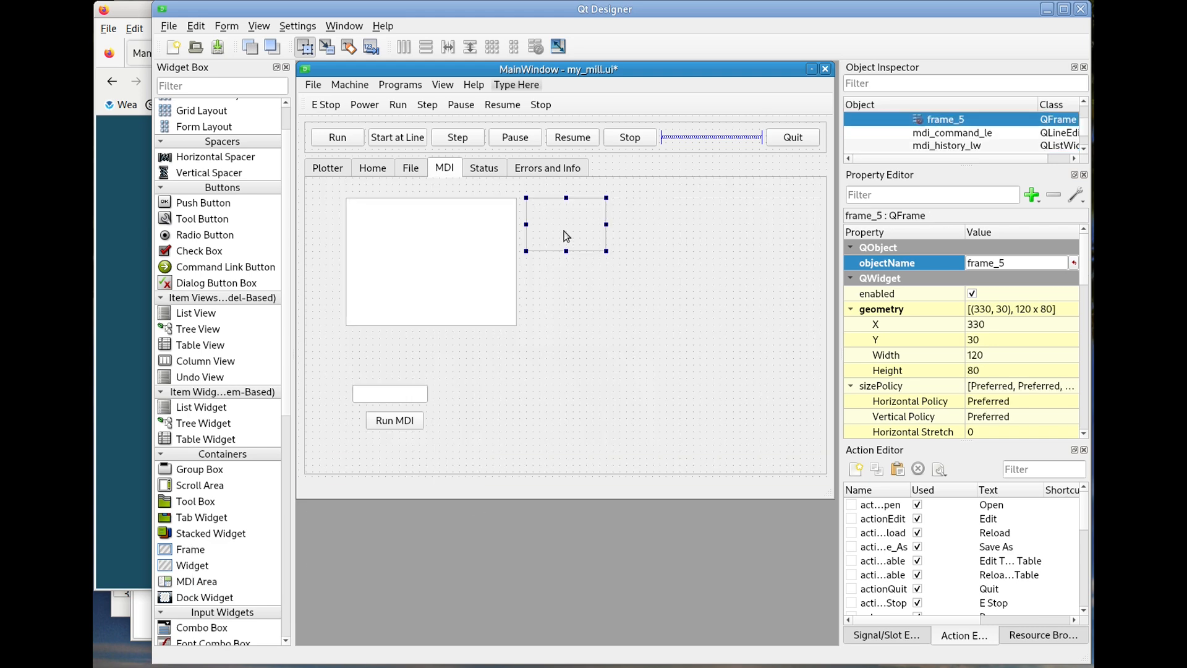
drag(606, 251, 747, 405)
- Move the history list, command line edit and Run MDI button into the frame and add two Push Buttons in a row beside Run MDI
drag(420, 255, 612, 258)
drag(392, 399, 580, 360)
drag(405, 425, 582, 387)
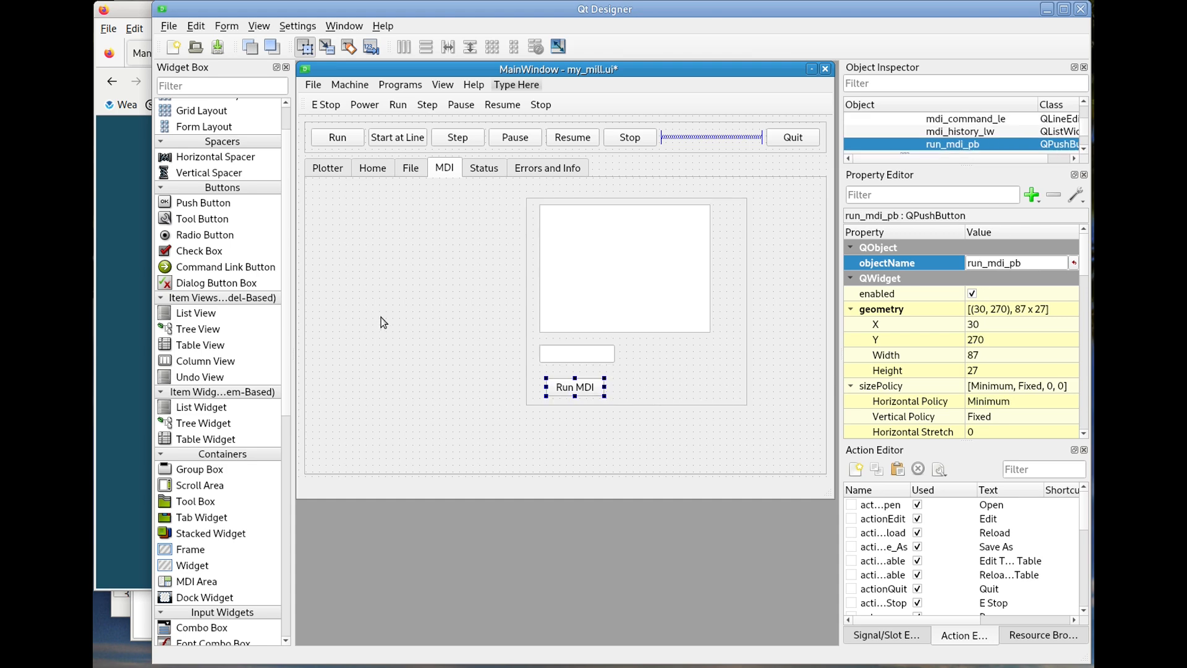
drag(614, 363, 616, 385)
drag(211, 208, 685, 388)
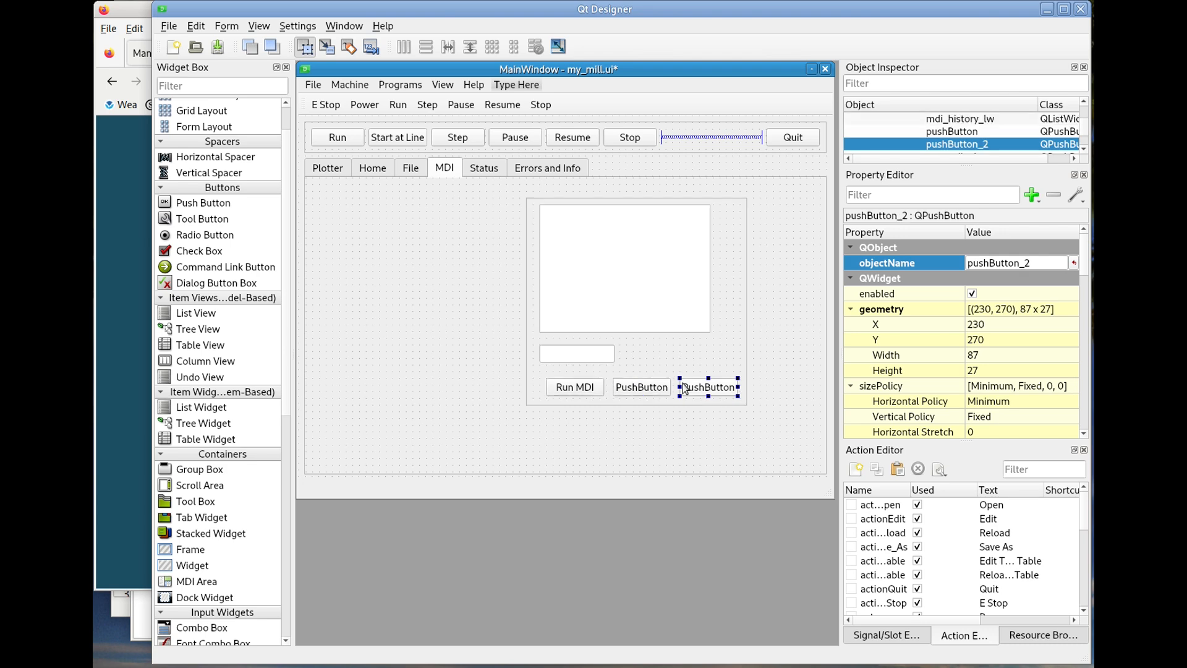
- Lay out the frame's contents in a grid
right_click(654, 347)
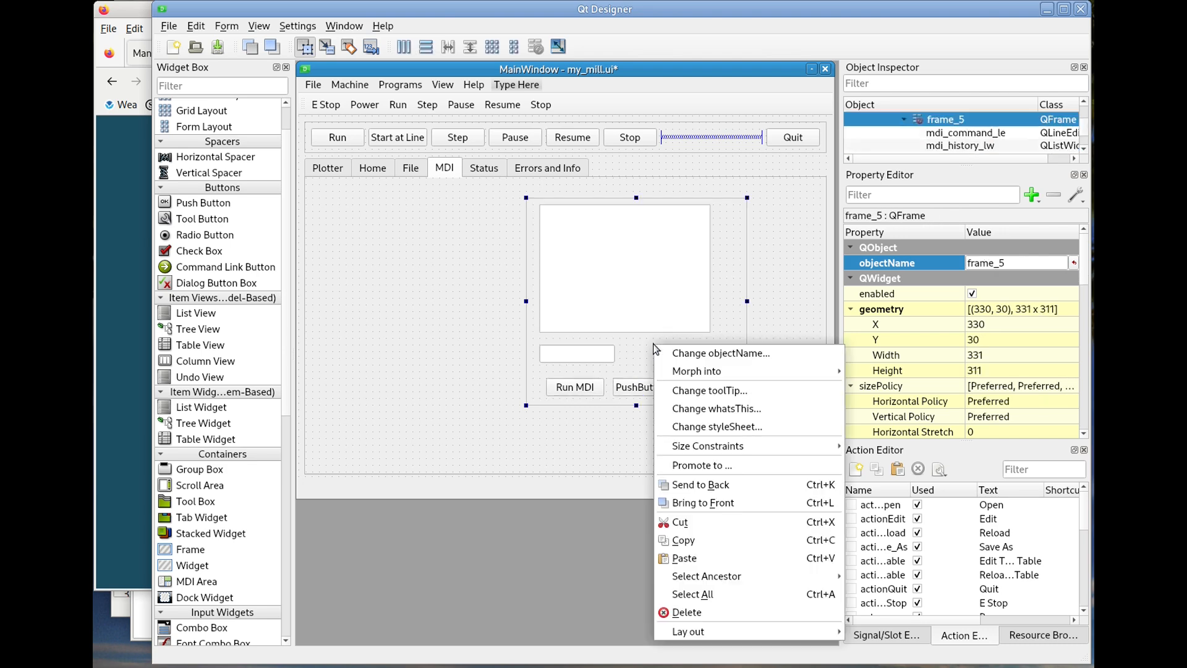
click(535, 205)
right_click(533, 201)
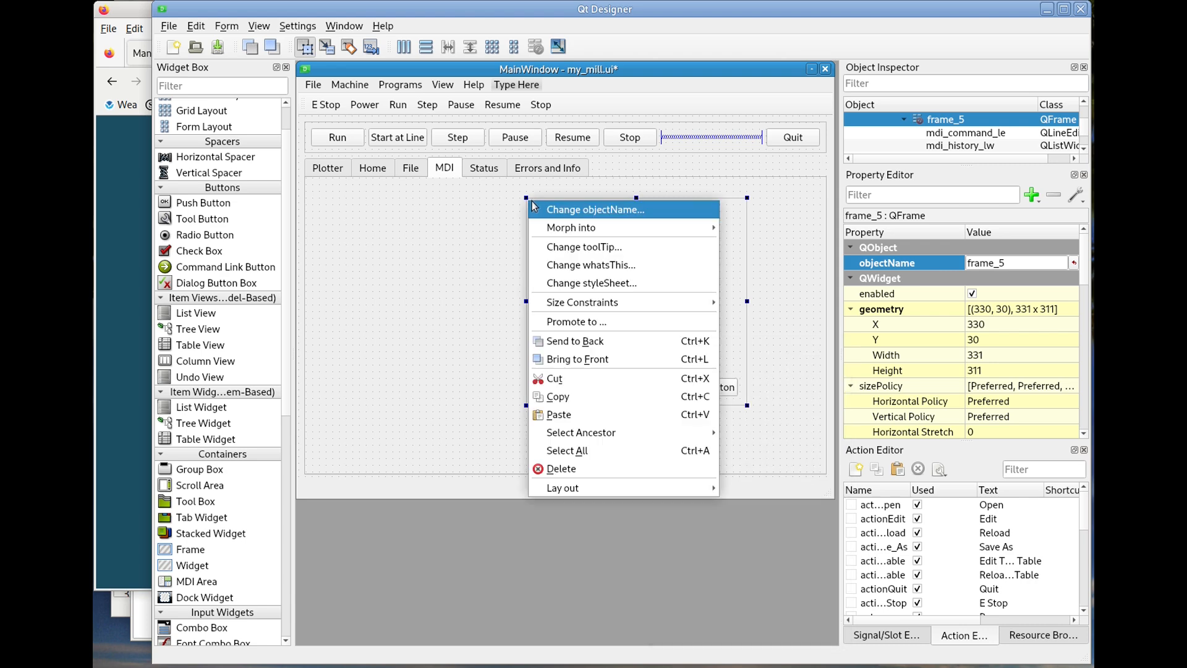
mouse_move(599, 490)
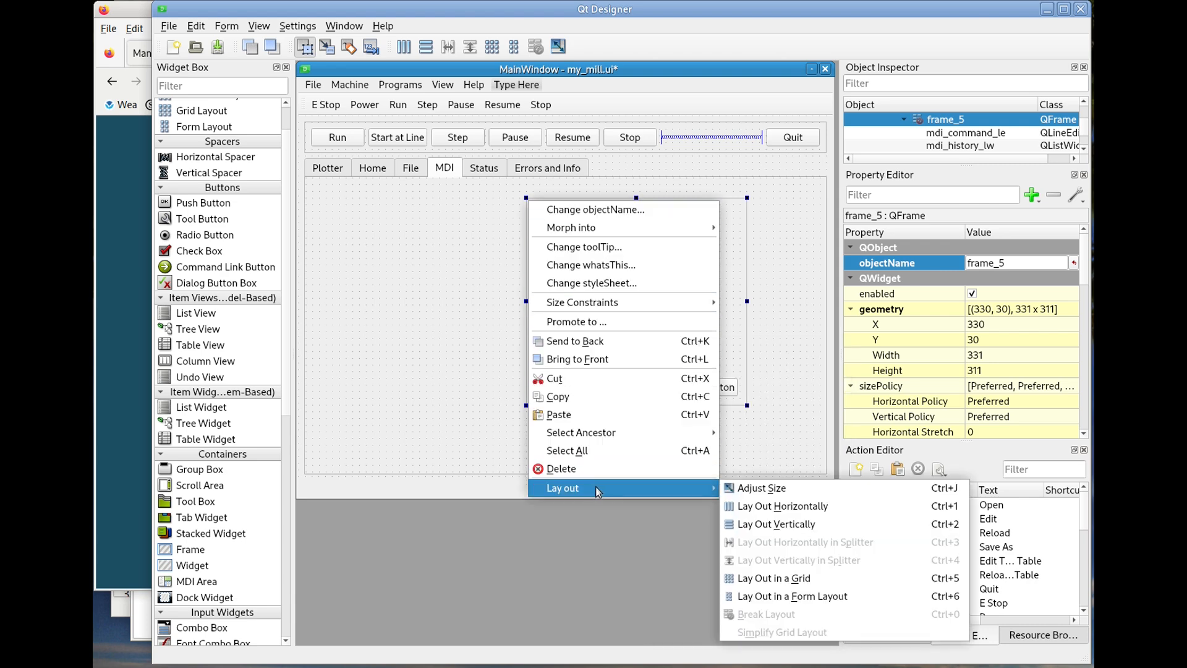
click(790, 584)
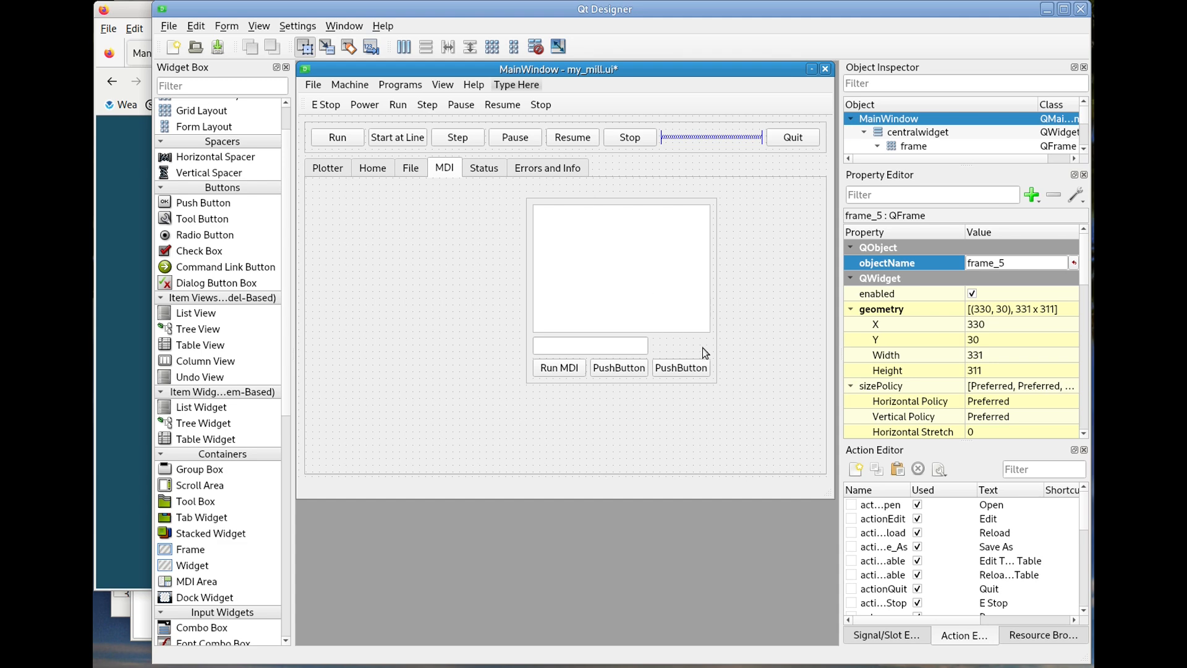
- Move the frame to the left side of the MDI page and stretch the command line edit across the grid's full width
drag(703, 353, 493, 353)
click(426, 353)
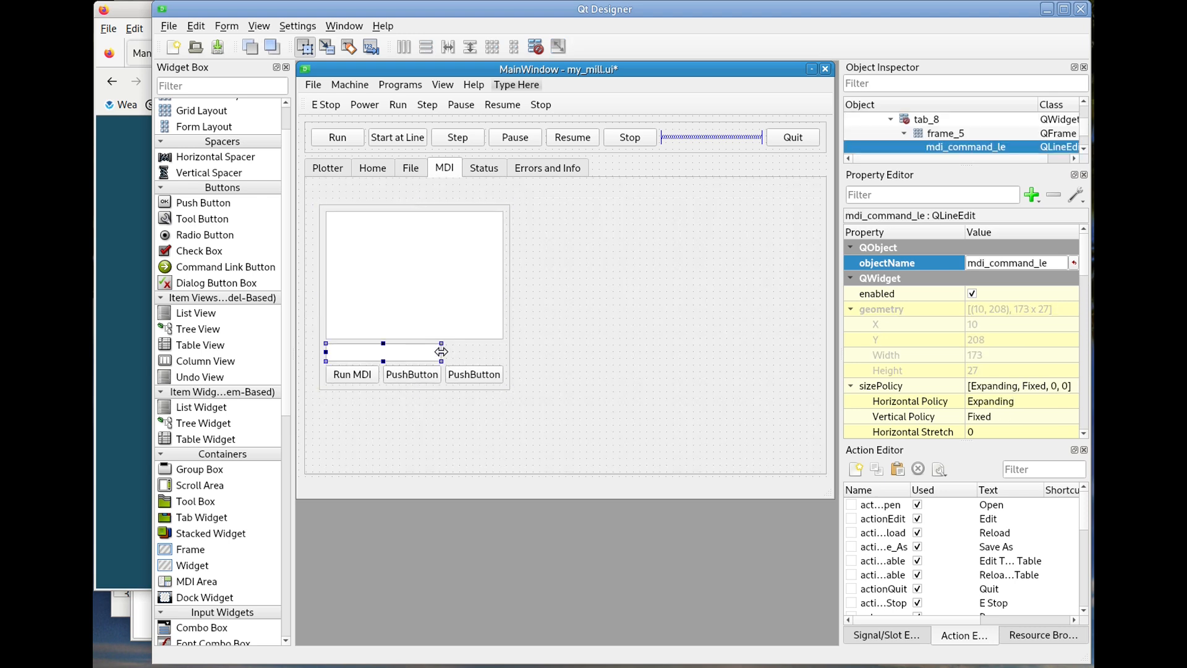
drag(441, 352, 504, 352)
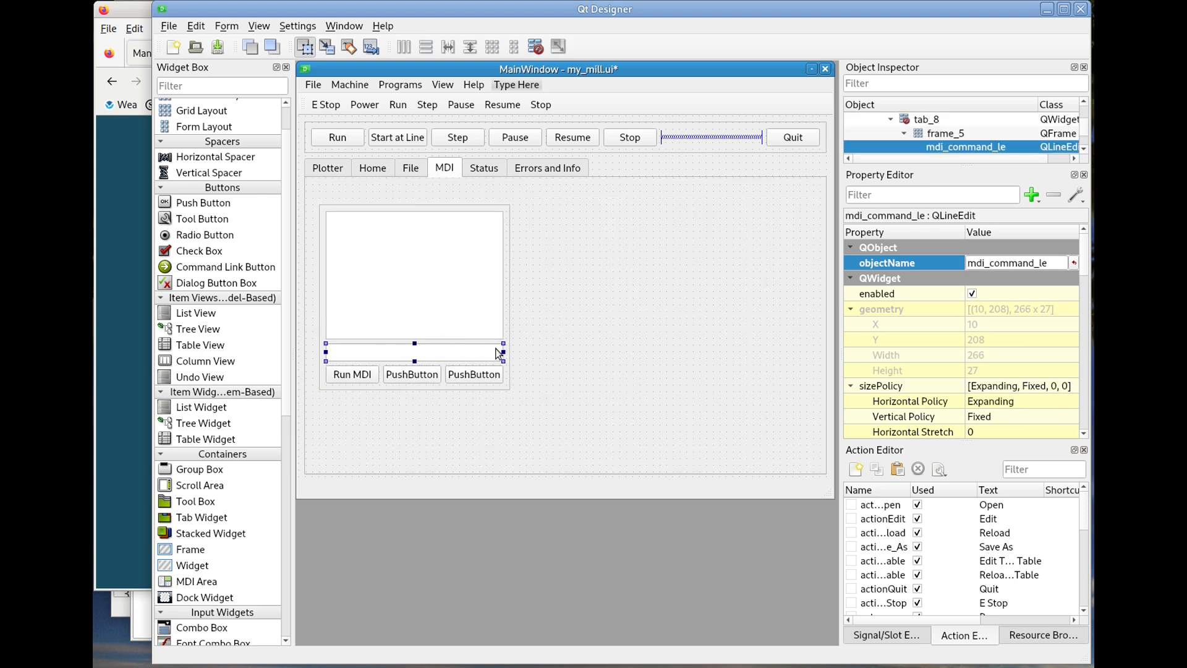
- Copy the button name copy_mdi_history_pb from the Firefox documentation and return to Qt Designer
click(121, 318)
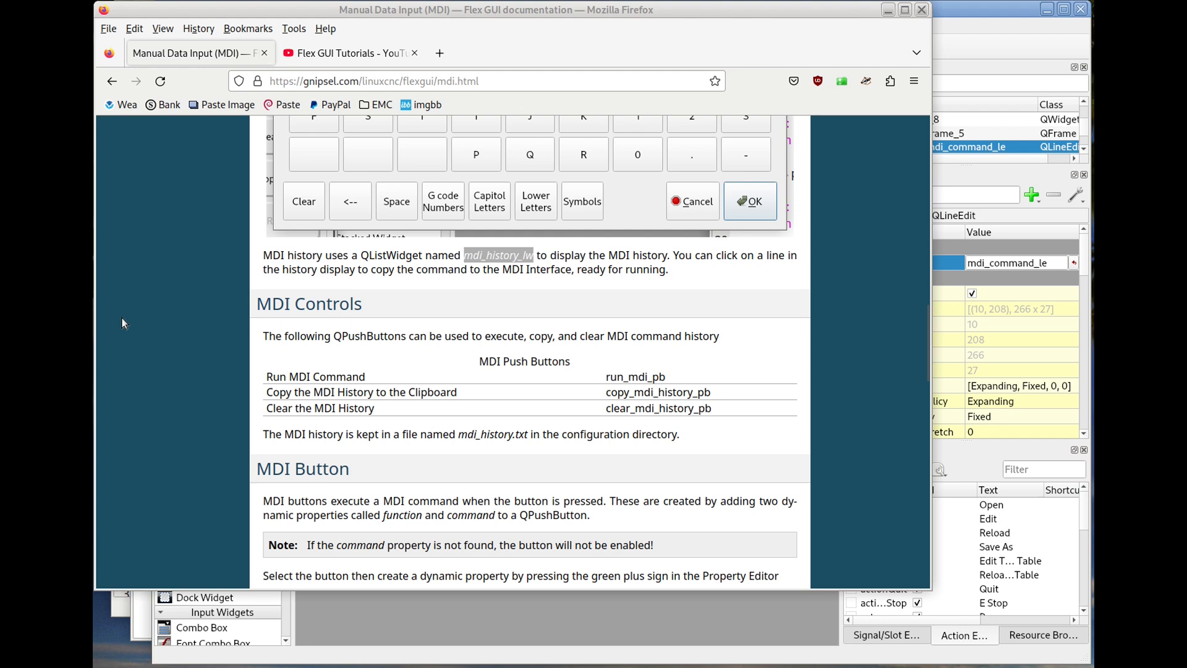
double_click(673, 388)
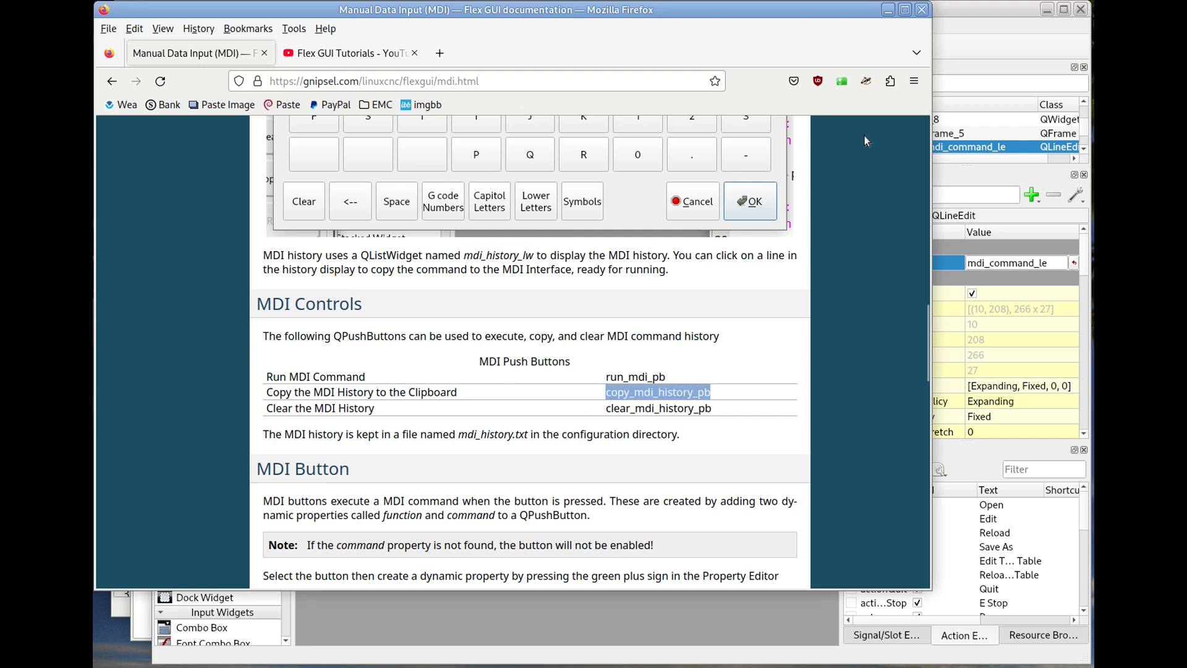
click(1017, 29)
- Set the middle push button's text to Copy and its object name to copy_mdi_history_pb
double_click(414, 375)
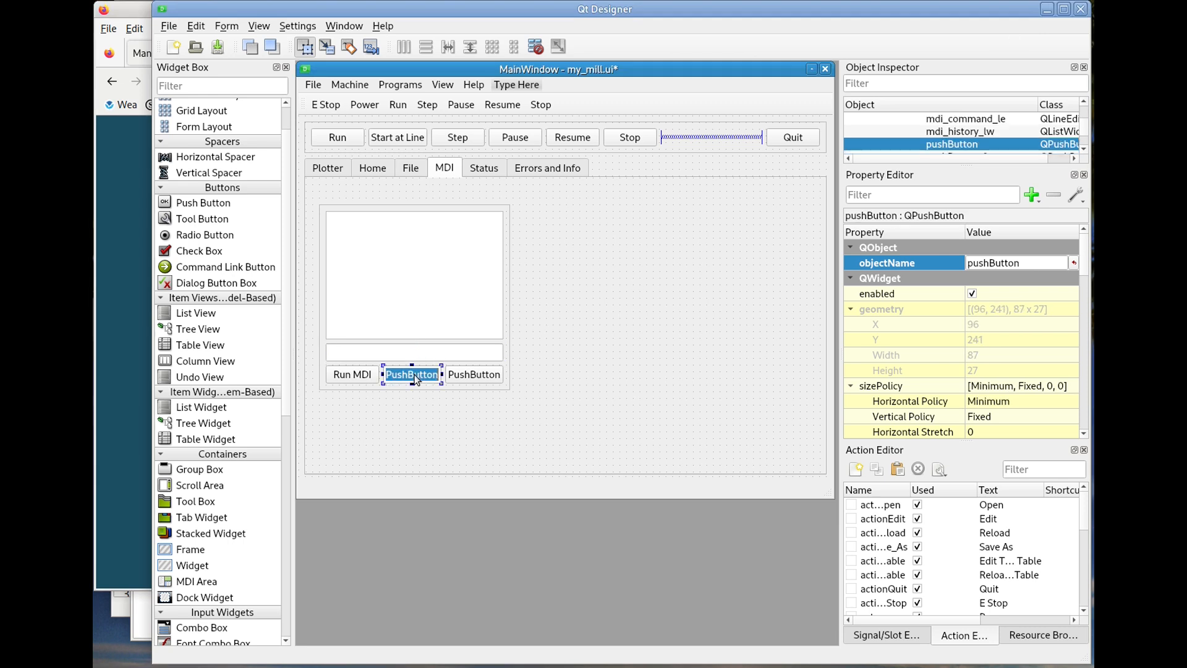
text(Copy)
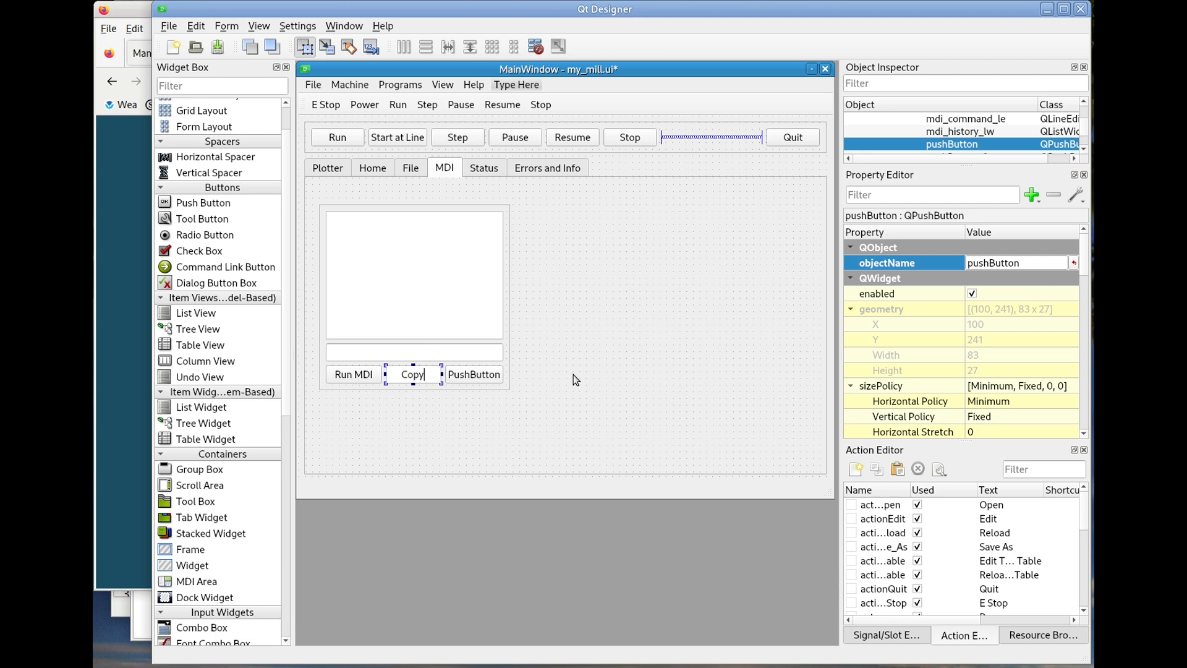
click(1006, 282)
click(1012, 264)
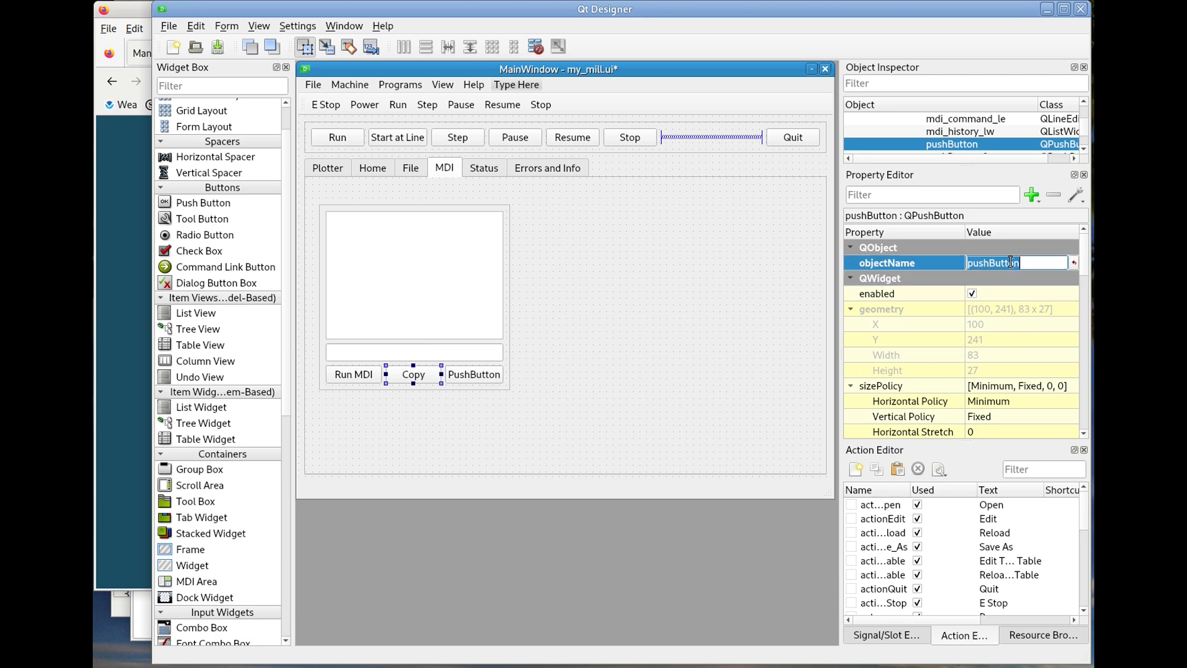
key(ctrl+v)
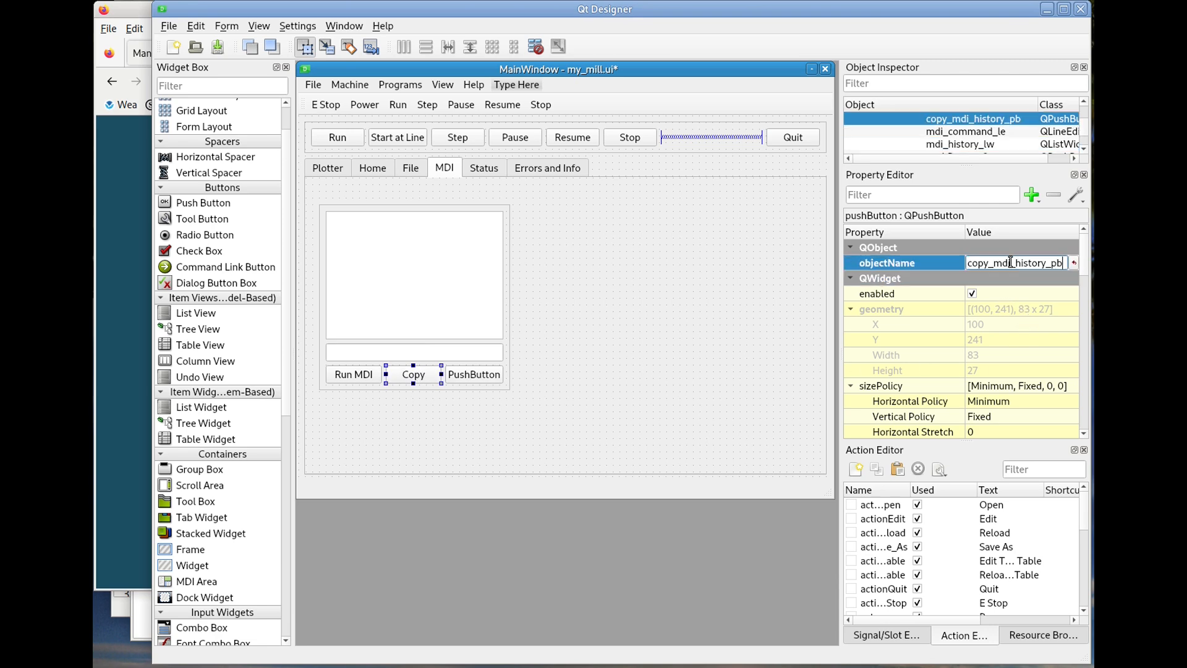
- Copy the button name clear_mdi_history_pb from the Firefox documentation and return to Qt Designer
click(105, 502)
double_click(653, 410)
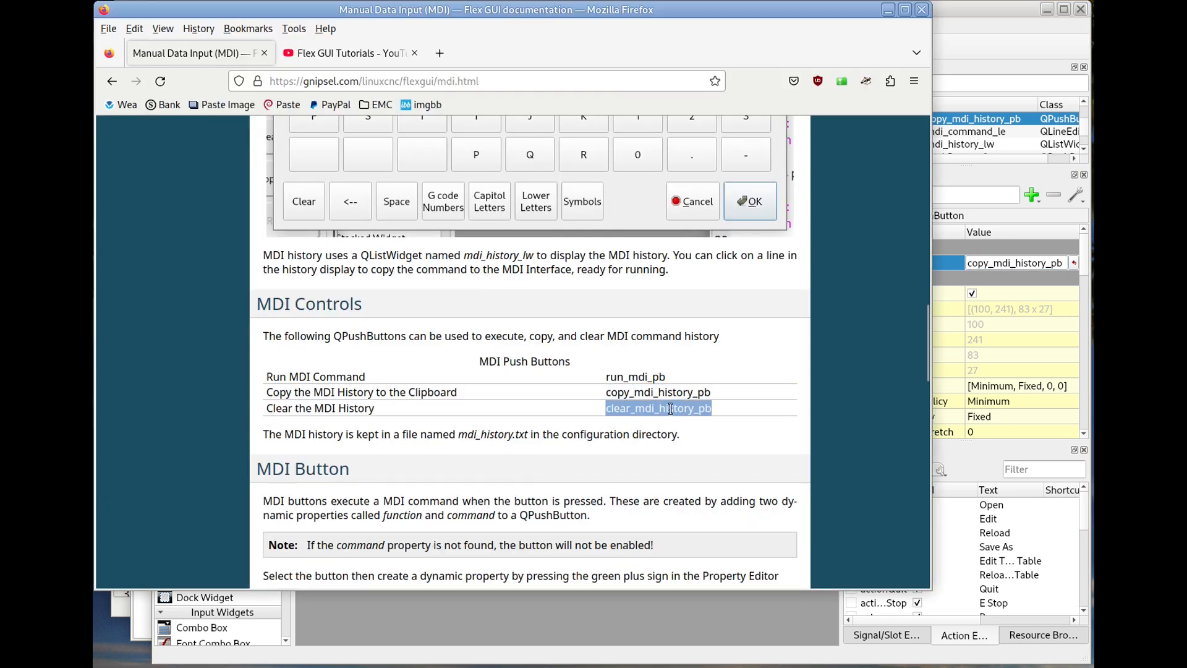
click(966, 57)
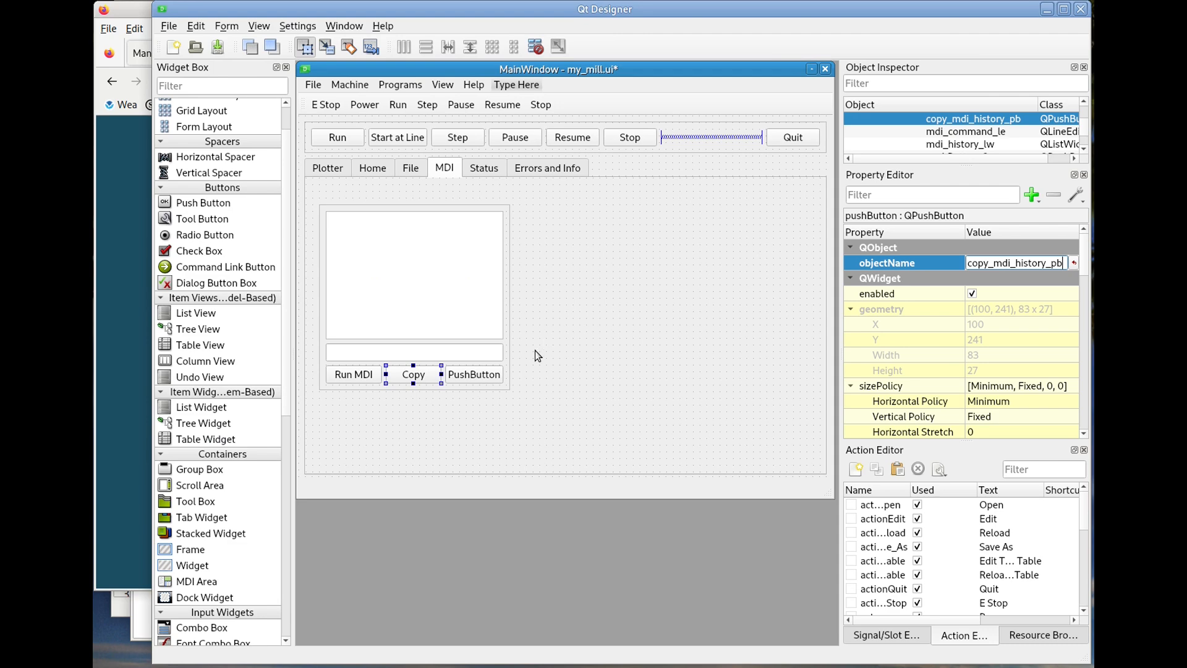
- Set the last push button's text to Clear and its object name to clear_mdi_history_pb
double_click(487, 383)
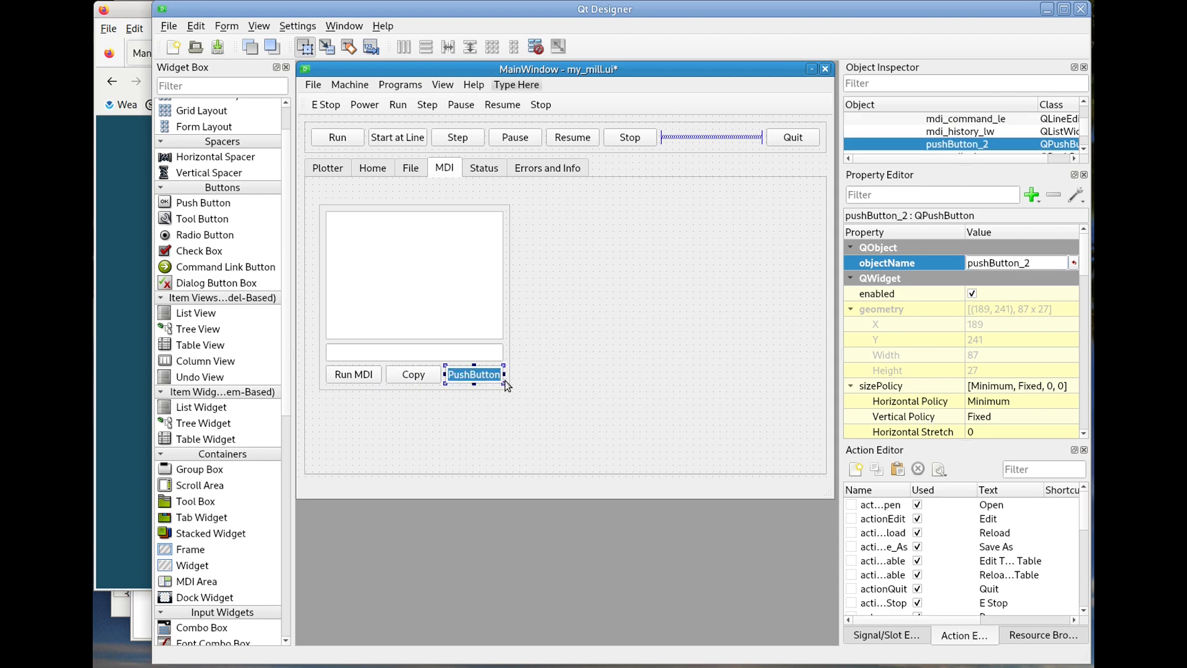
text(Clear)
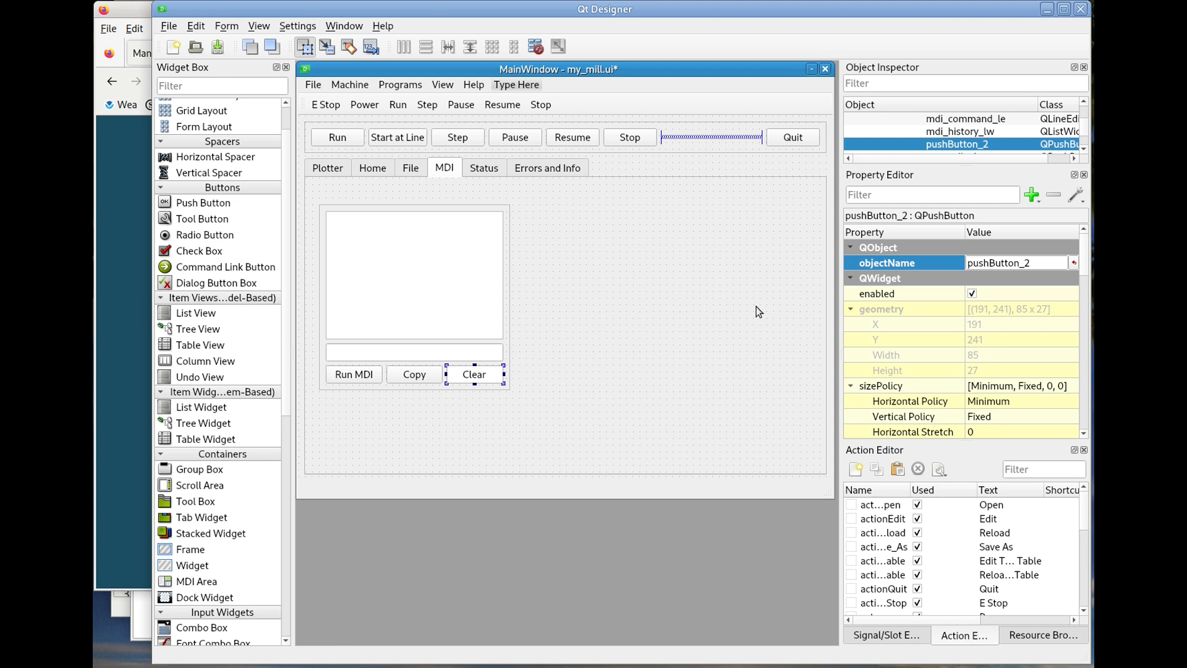
double_click(1006, 264)
text(clear_mdi_history_pb)
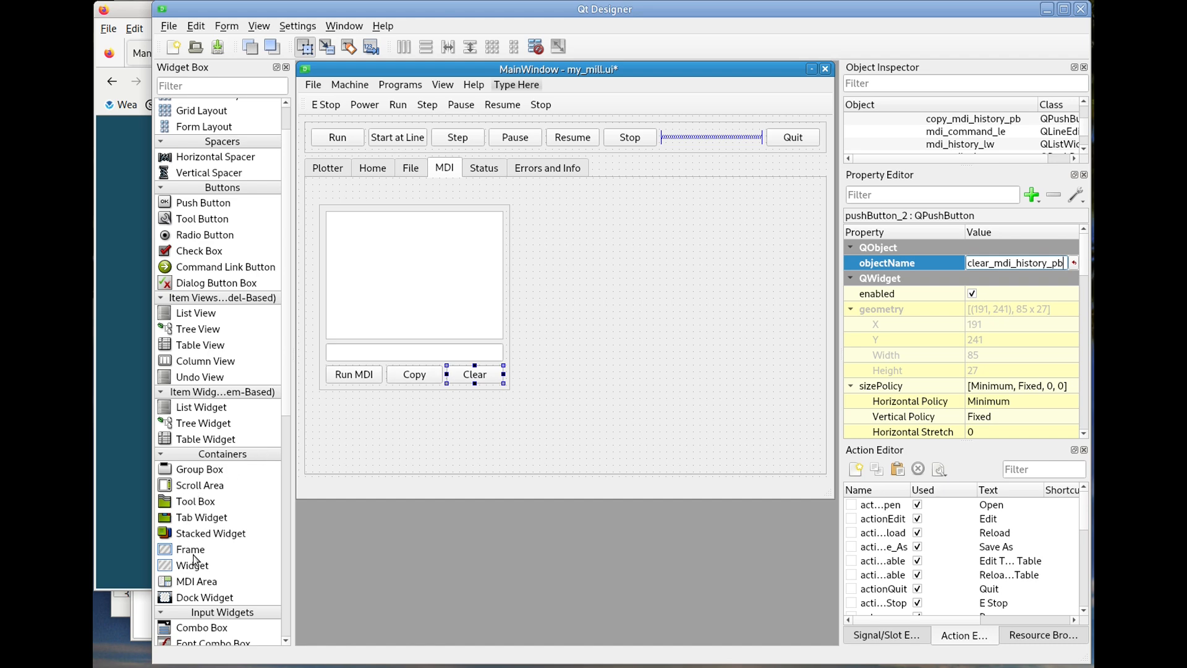
- Add a frame beside the MDI controls on the MDI tab and set its minimum width to 150
drag(193, 562, 541, 253)
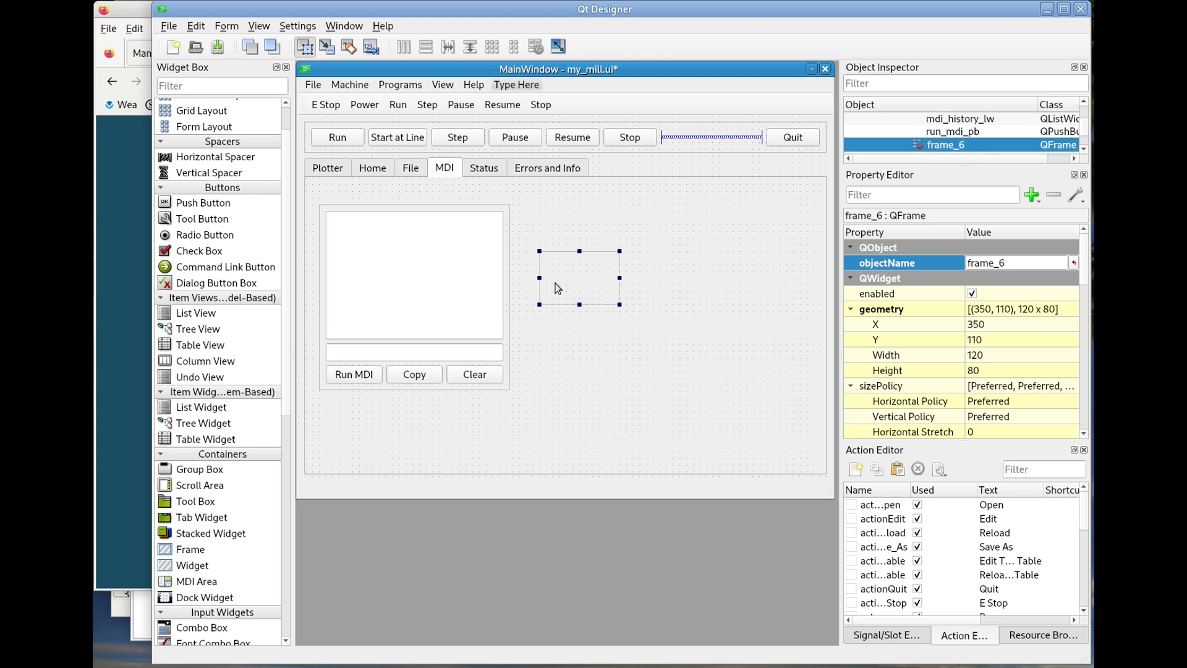
right_click(628, 394)
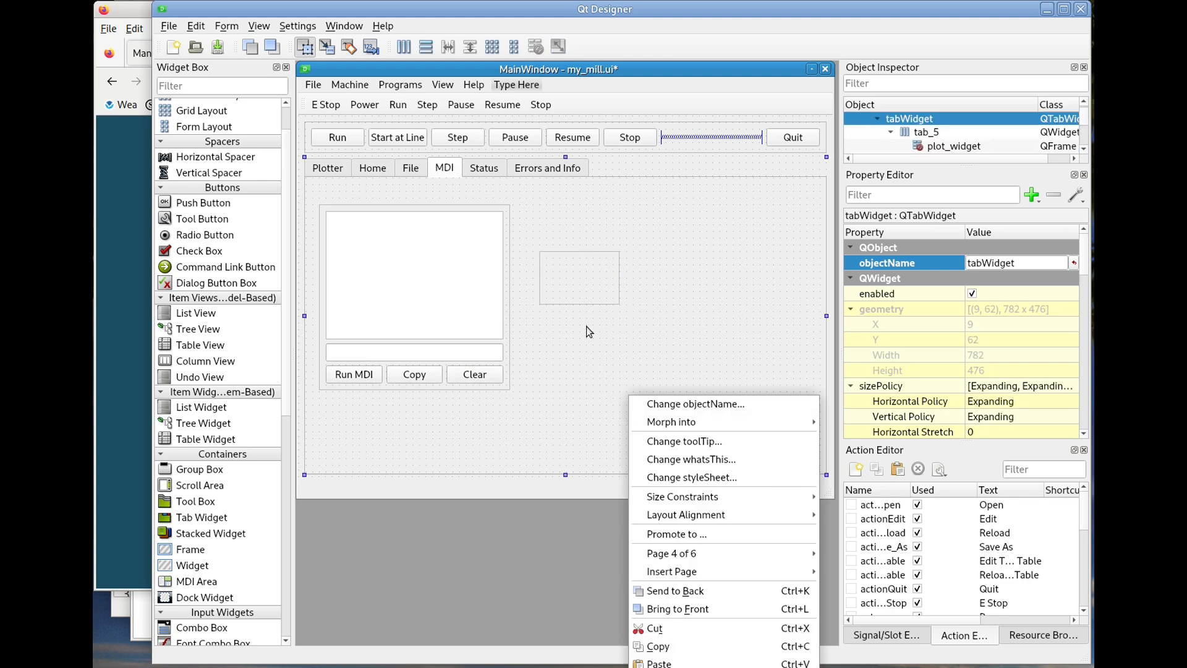
click(584, 284)
click(584, 285)
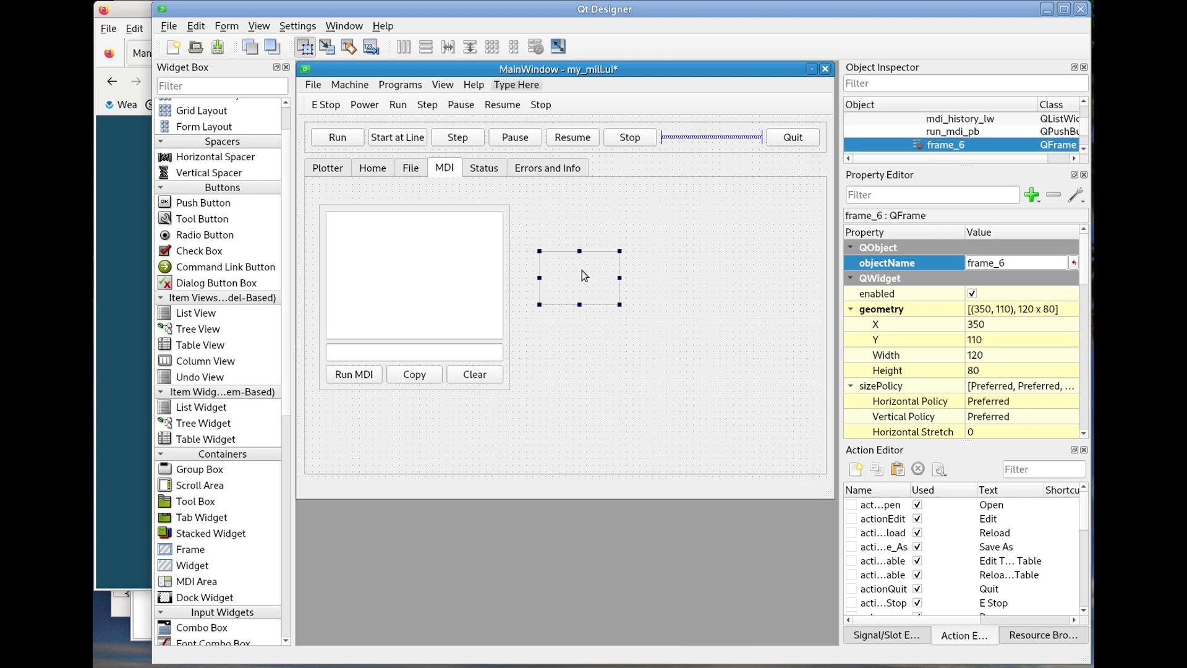
scroll(986, 386, down, 3)
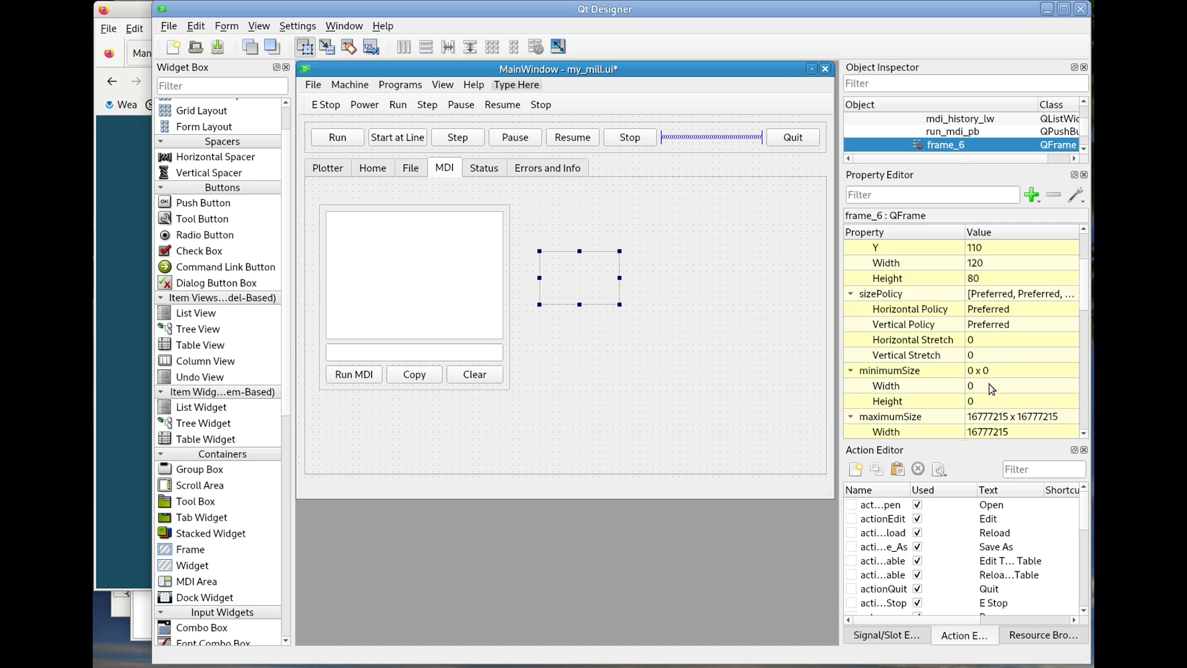
click(991, 342)
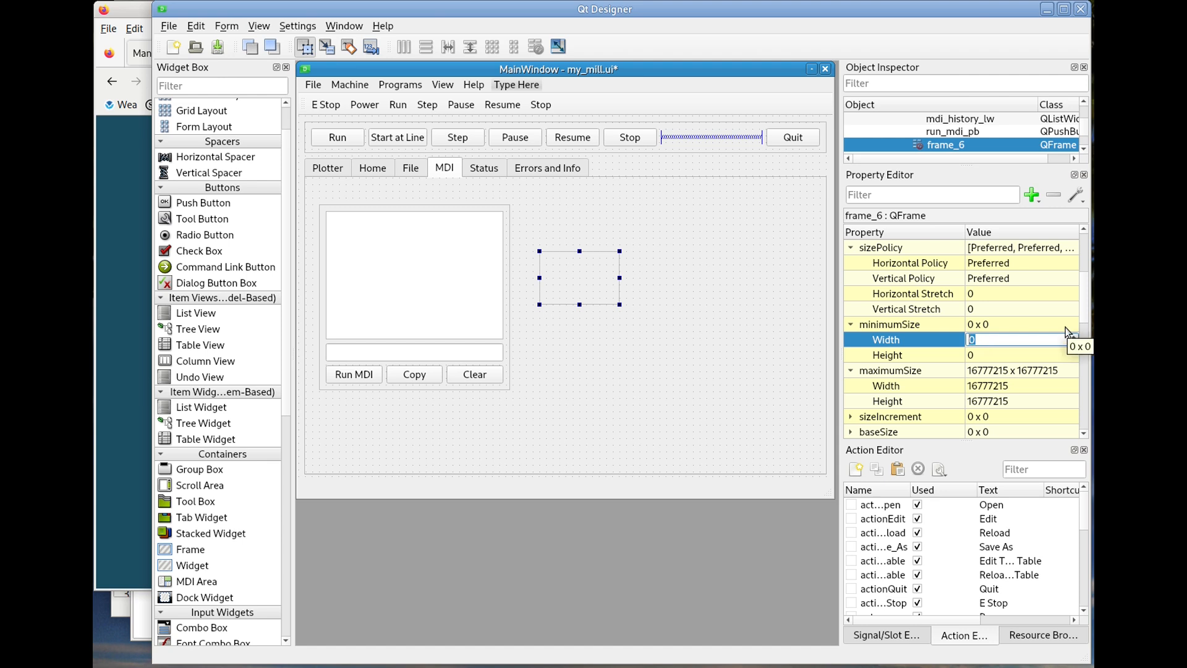
text(150)
key(Return)
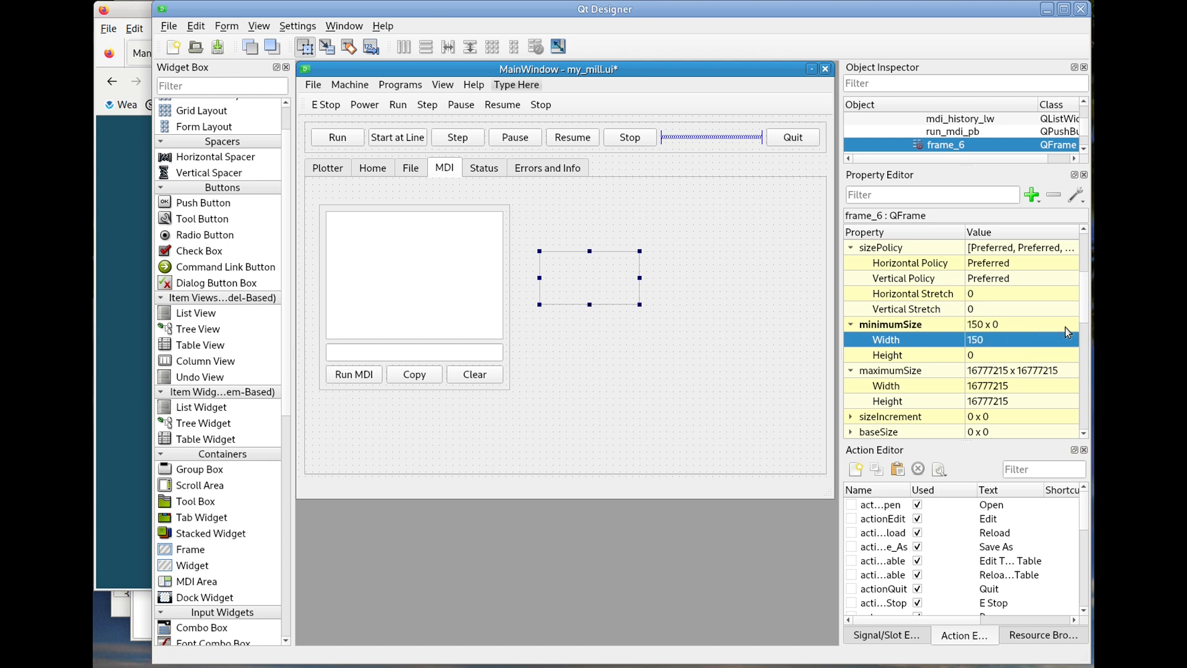
- Lay out the MDI tab page horizontally and save the my_mill.ui form
right_click(523, 187)
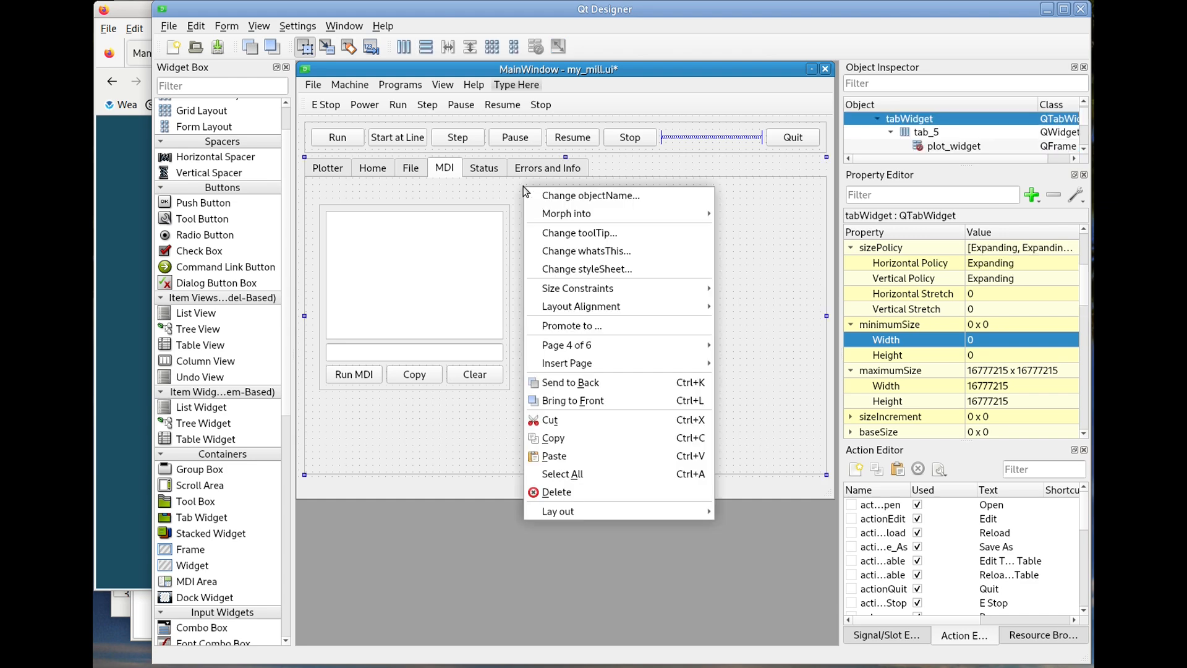
mouse_move(623, 517)
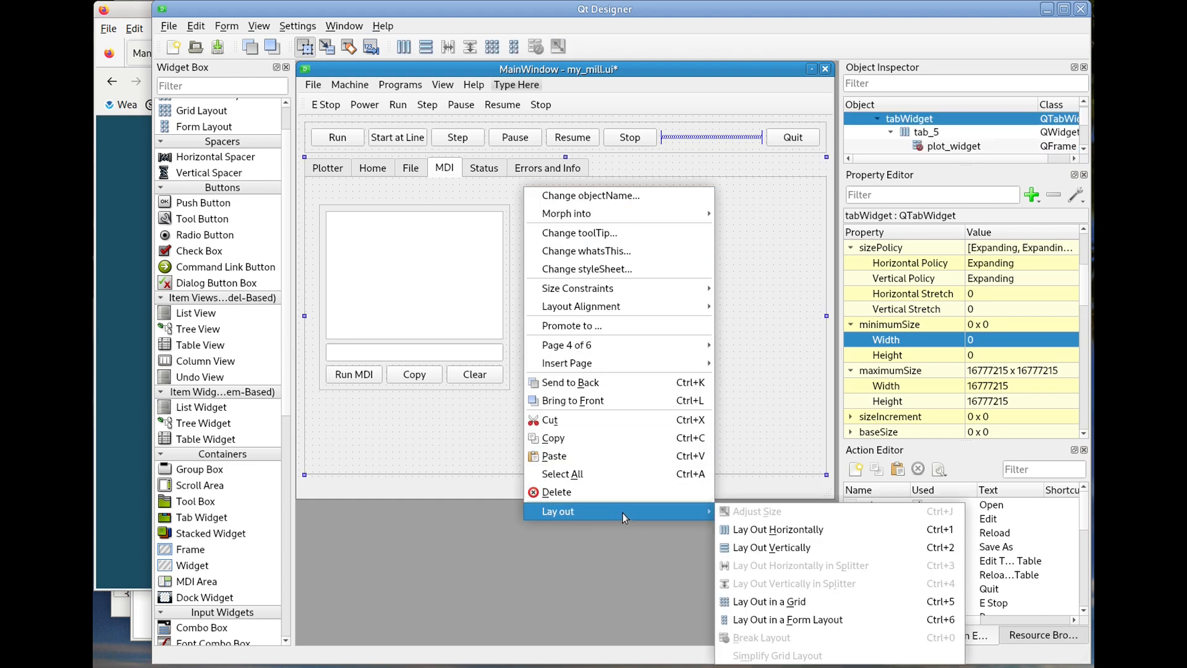
click(790, 533)
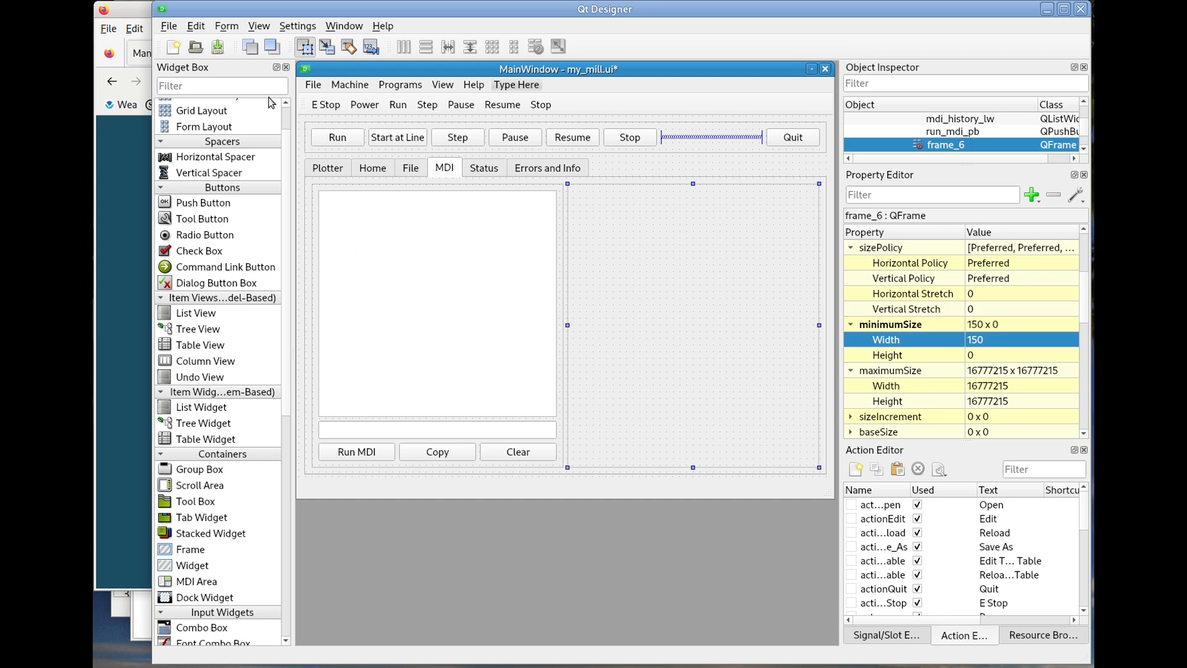
click(218, 46)
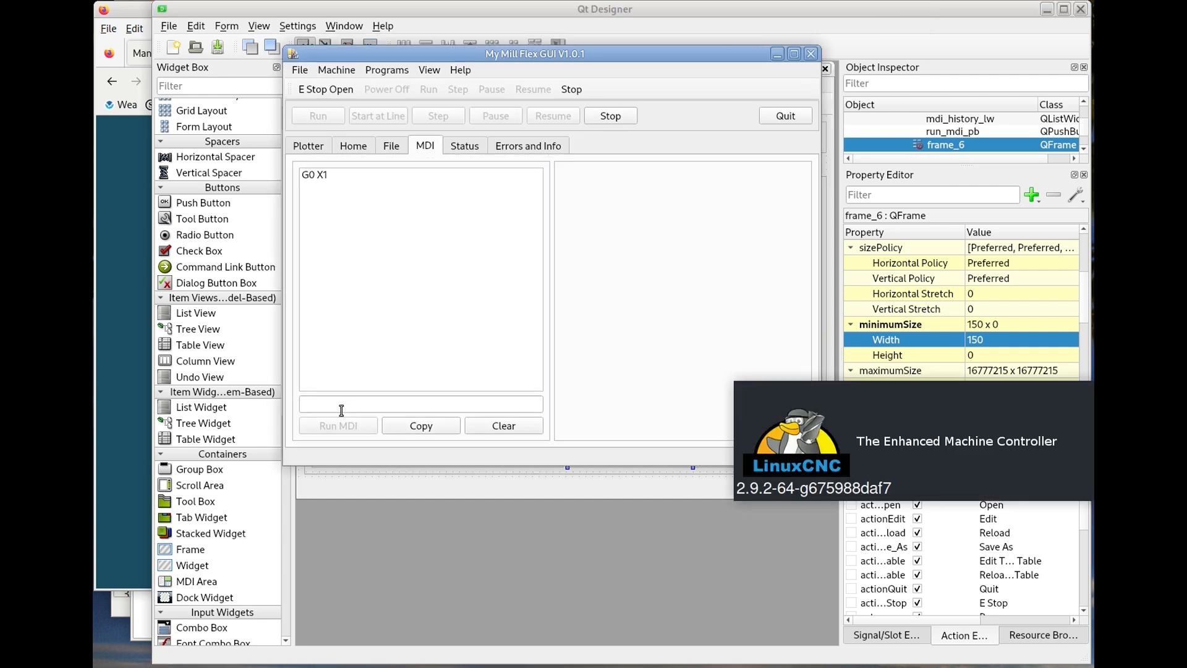
- In the running My Mill Flex GUI, release the E Stop, power on the machine and home all axes
click(322, 90)
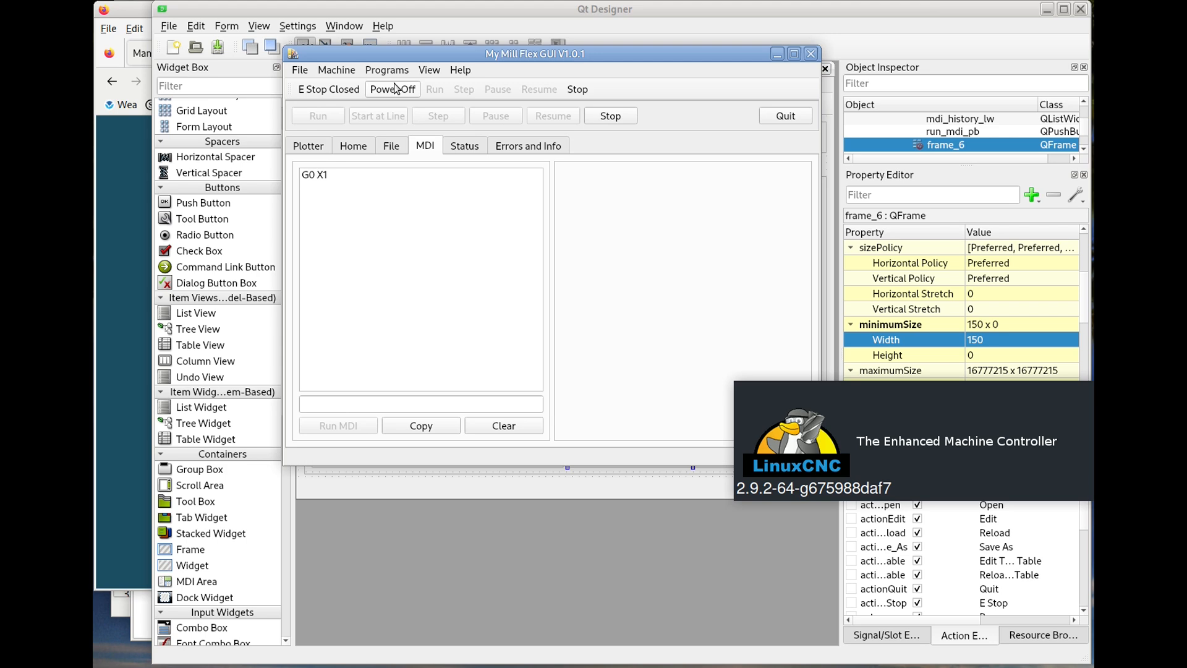
click(395, 88)
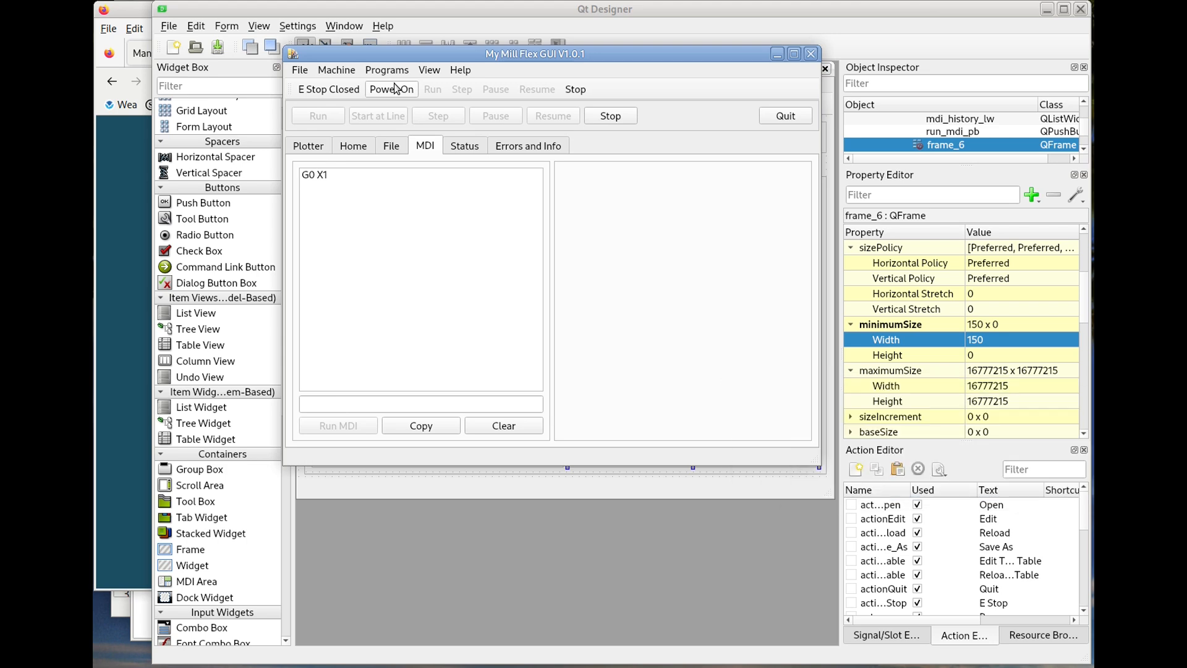
click(357, 147)
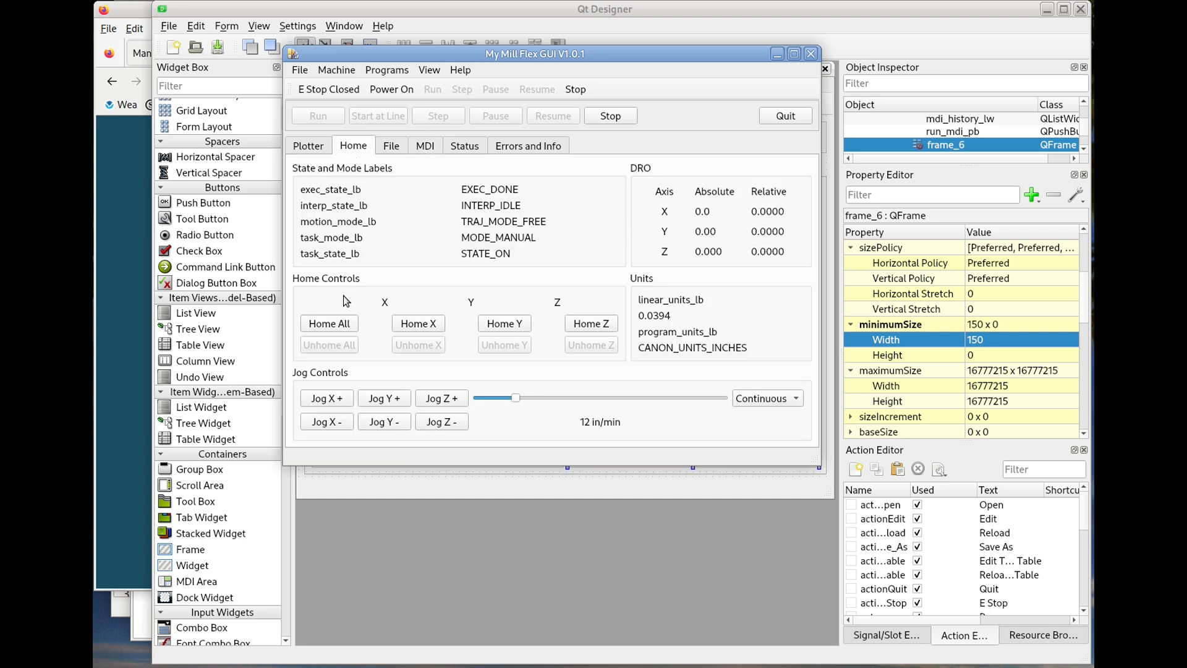
click(338, 327)
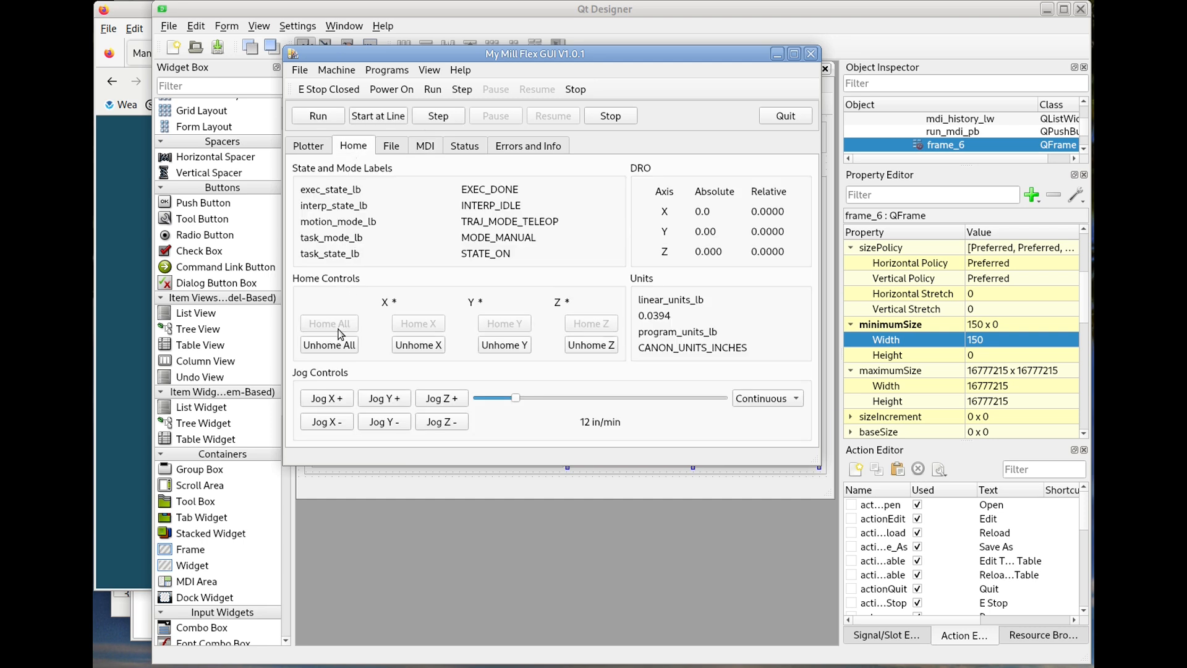
- Run the MDI command G0 X1 Y1 and check the resulting machine position in the plotter
click(427, 146)
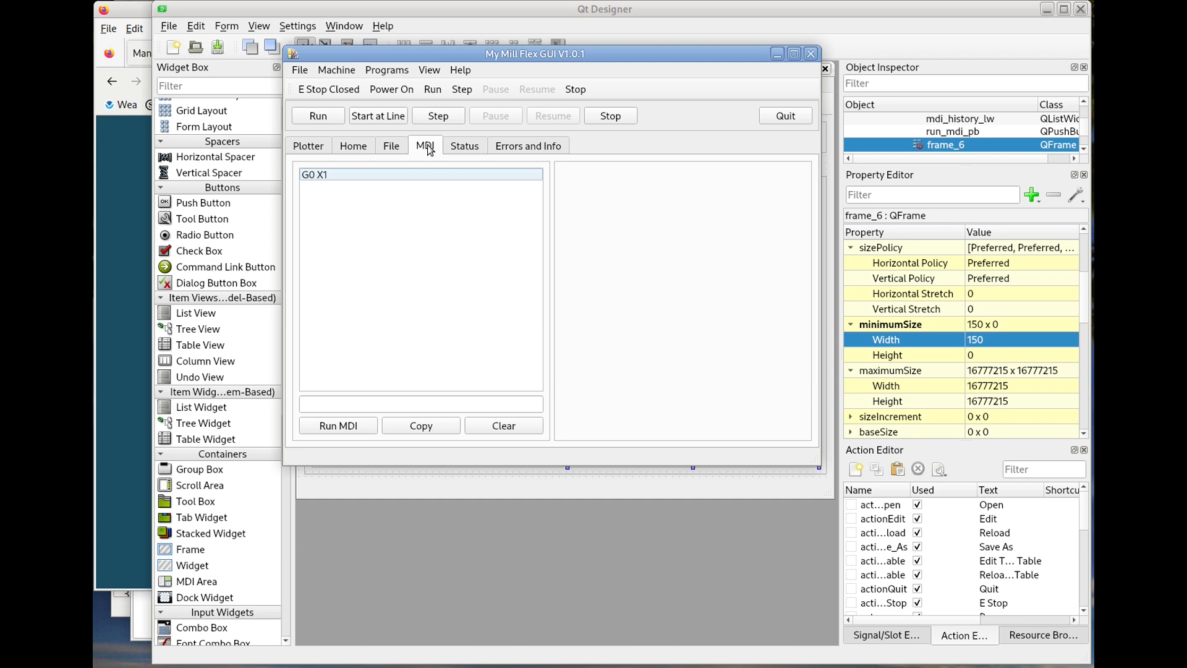
click(392, 402)
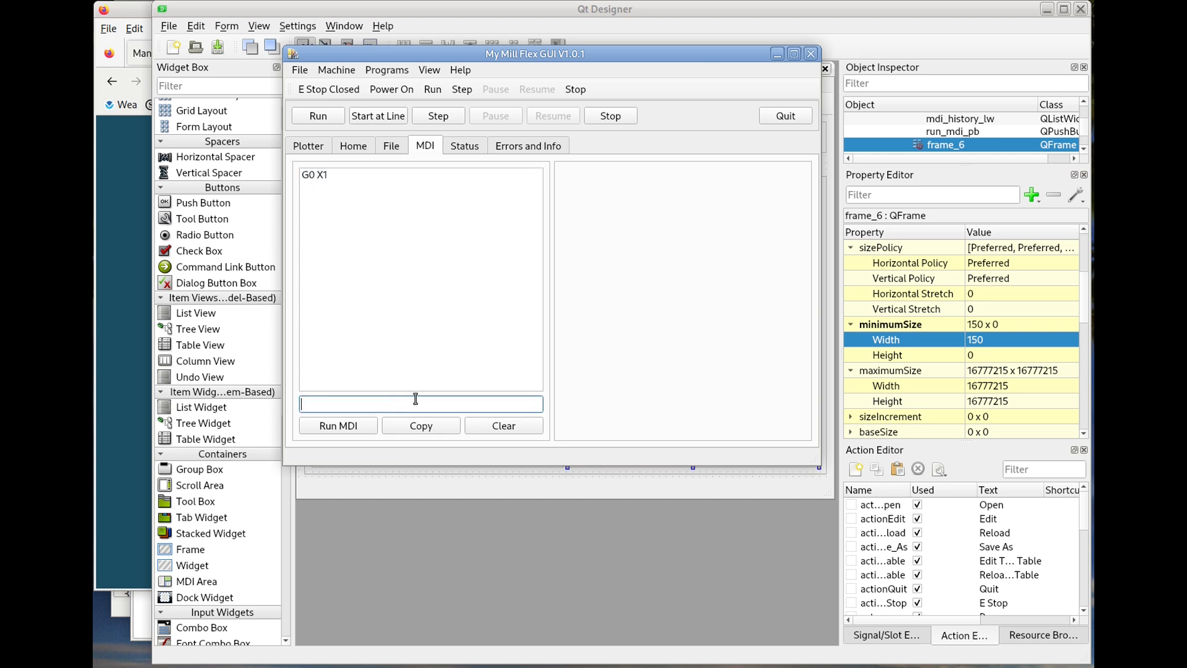
text(G0 X1 y)
key(BackSpace)
text(Y1)
key(Return)
click(312, 147)
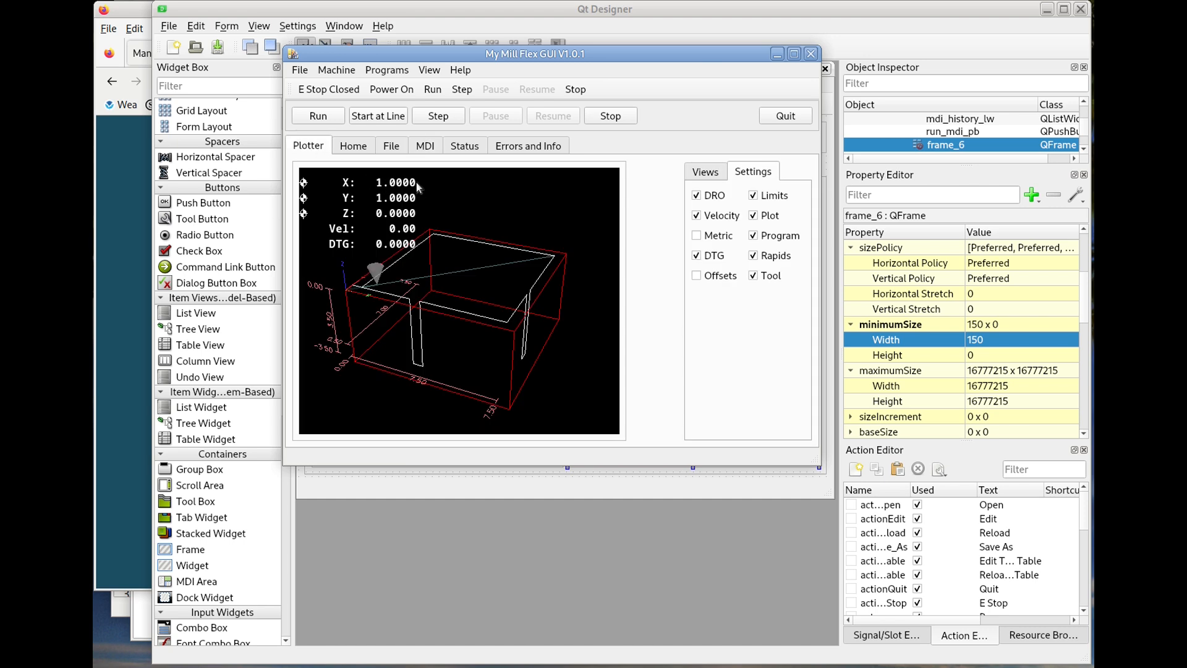
- Run the MDI command G0 X0 Y0 with the Run MDI button and check the position in the plotter
click(426, 147)
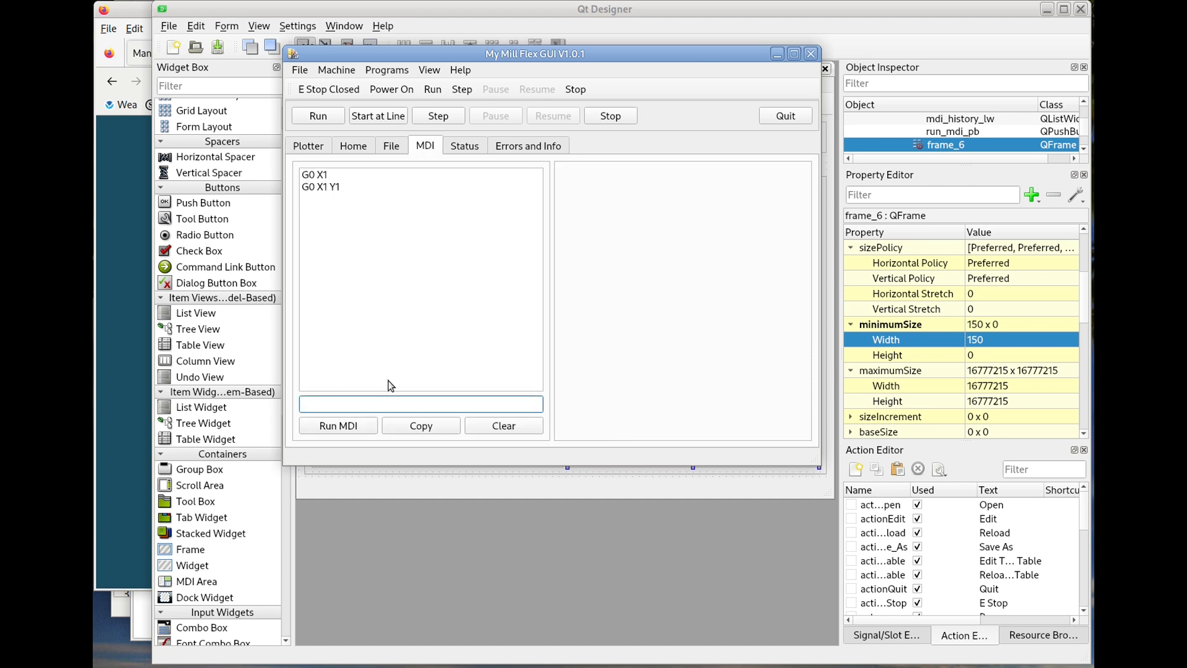
click(379, 404)
text(G0 X0 Y0)
click(360, 426)
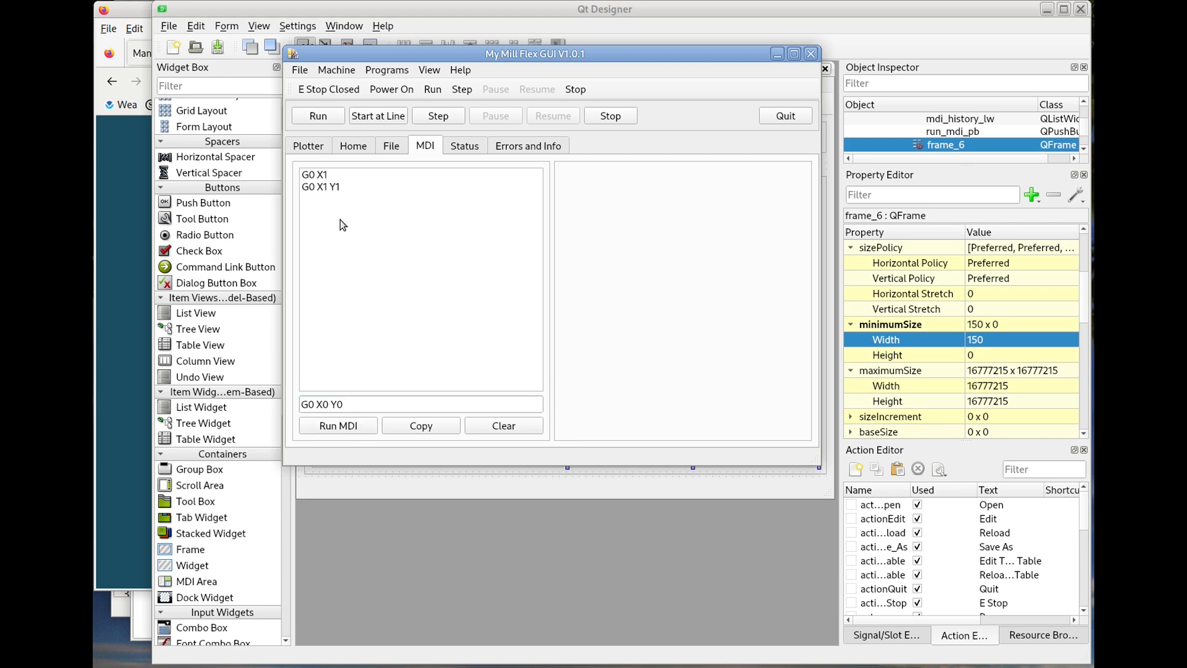
click(311, 149)
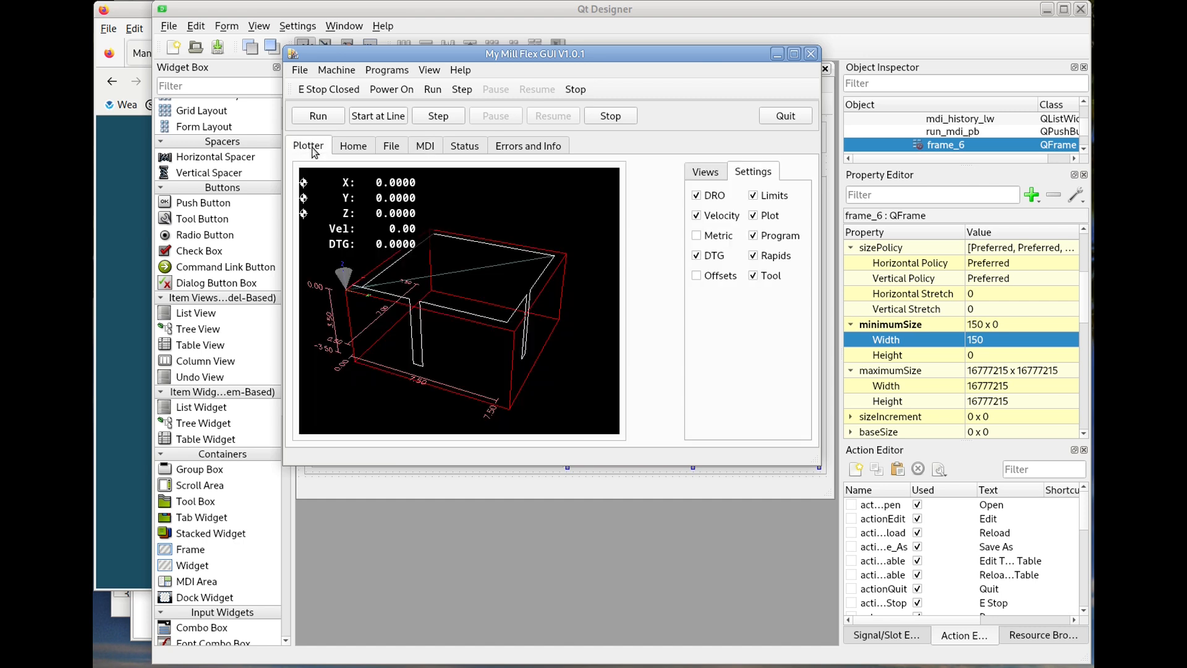
- Rerun G0 X1 Y1 from the MDI history, check the position in the plotter and quit the GUI
click(426, 144)
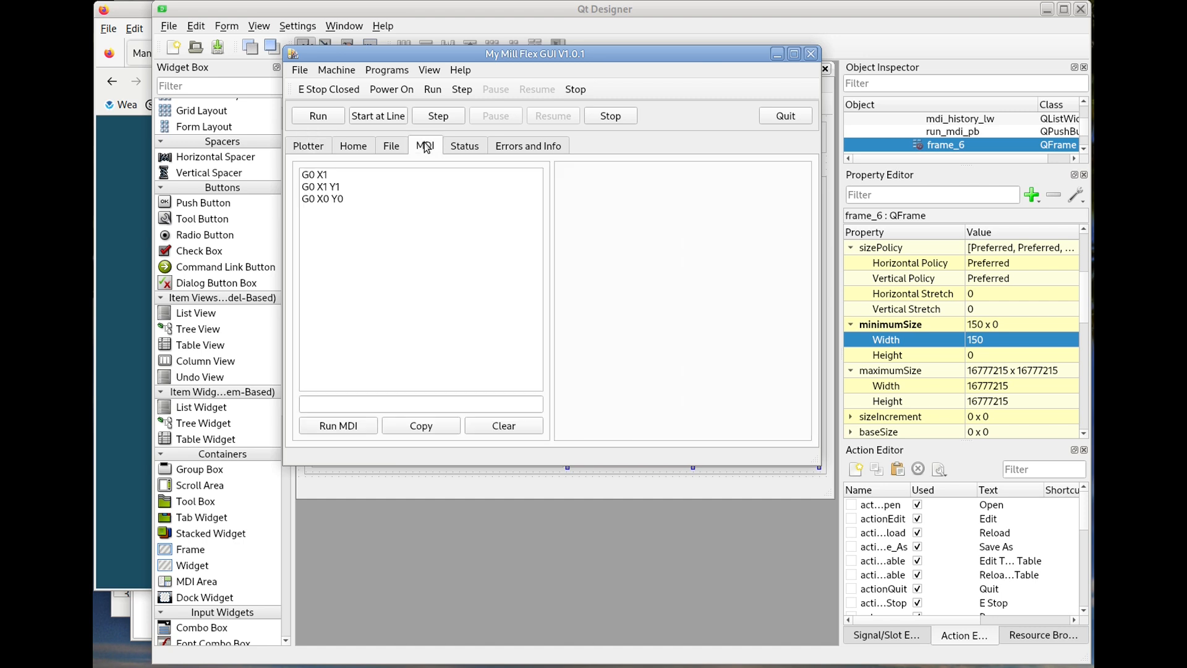
click(339, 188)
click(353, 429)
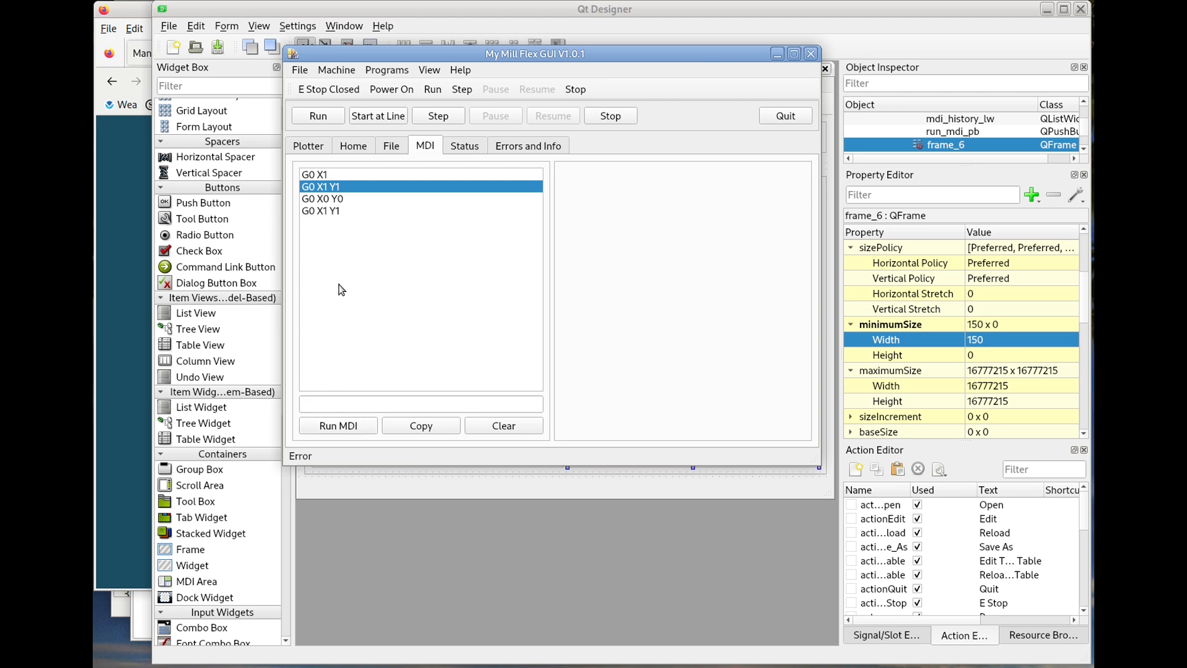
click(312, 146)
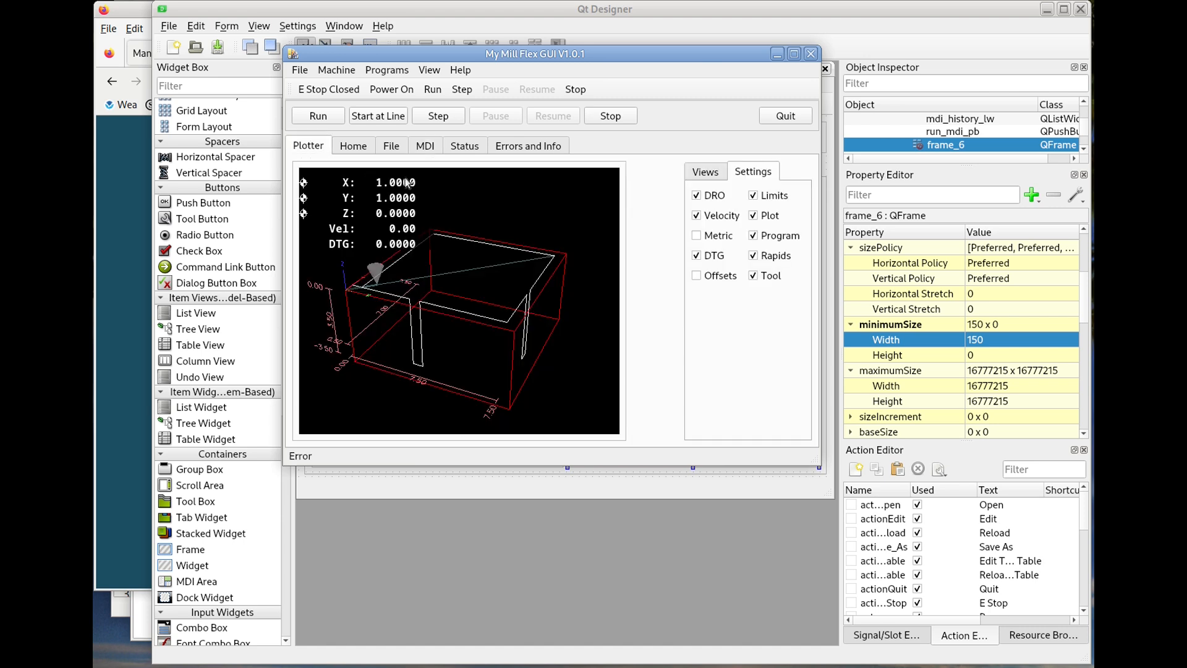
click(786, 117)
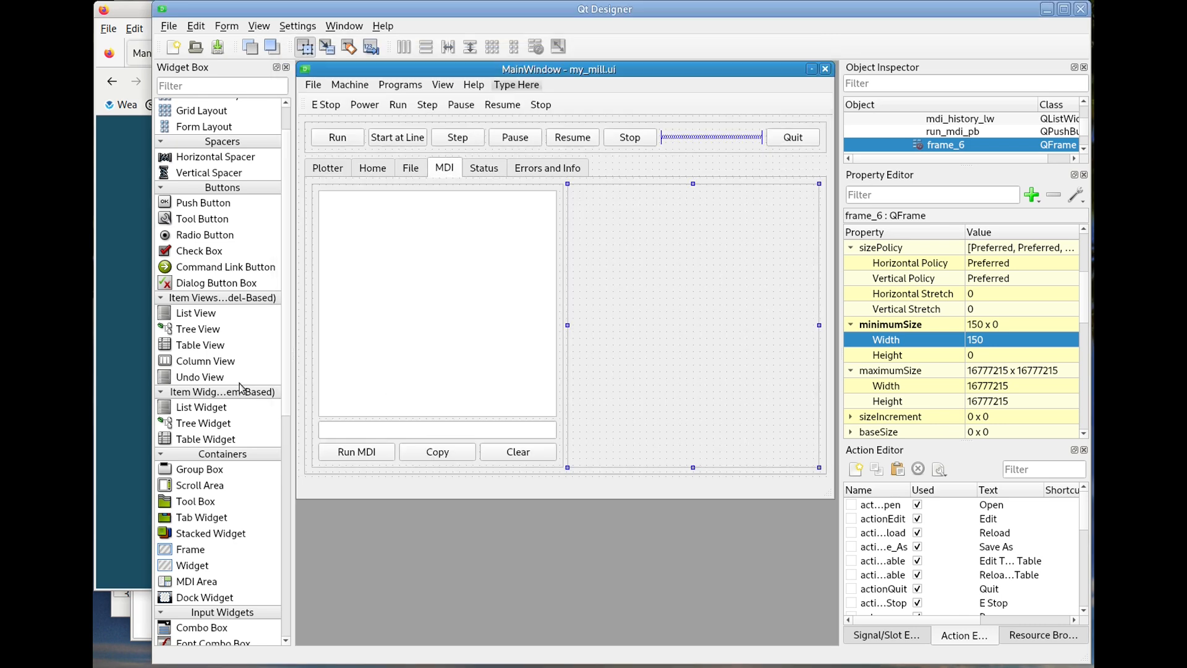
- Read the MDI Button section of the Firefox documentation, select the property name function and return to Qt Designer
click(113, 379)
scroll(521, 410, down, 5)
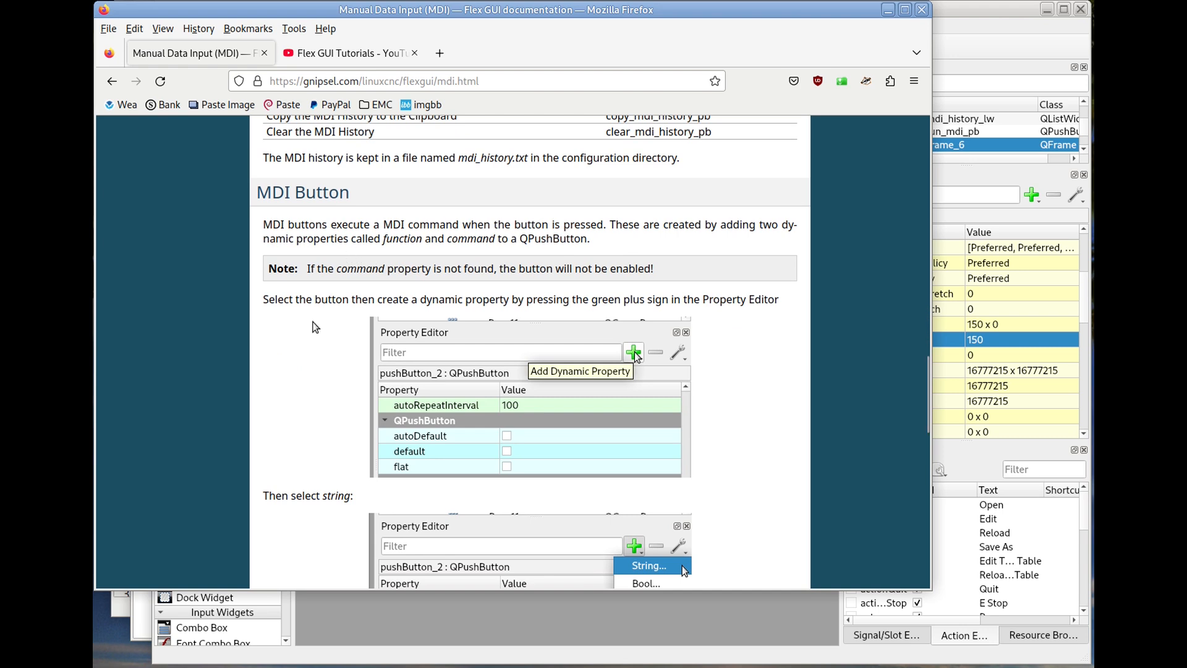
scroll(314, 331, down, 2)
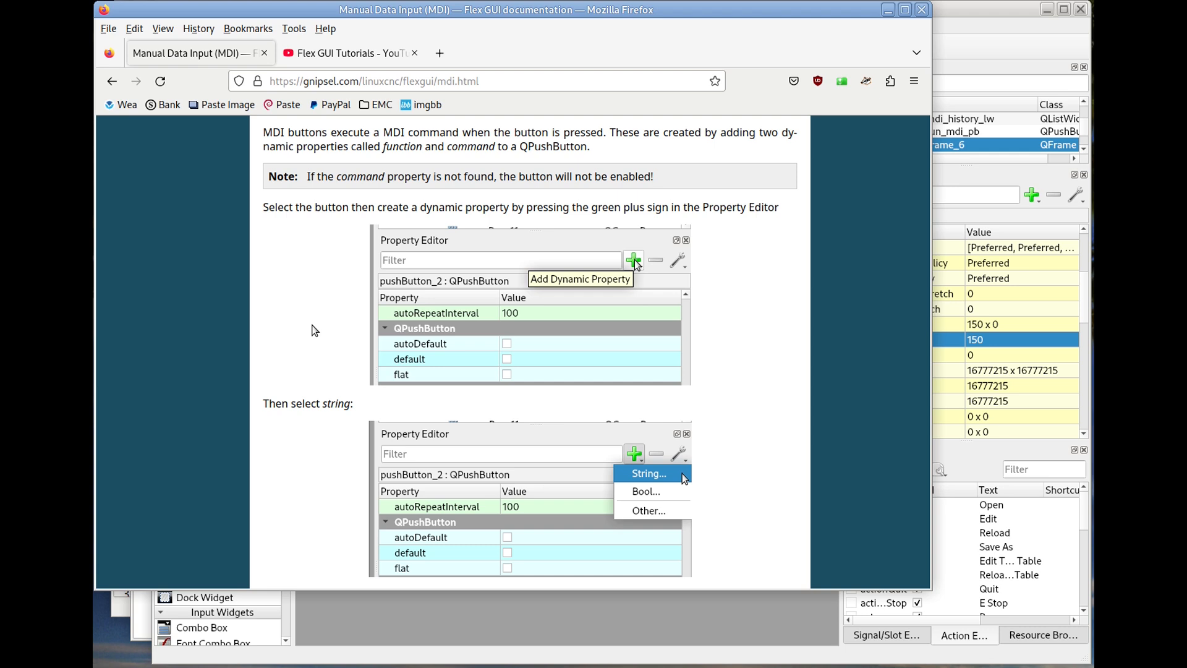
scroll(315, 331, down, 2)
scroll(315, 330, down, 2)
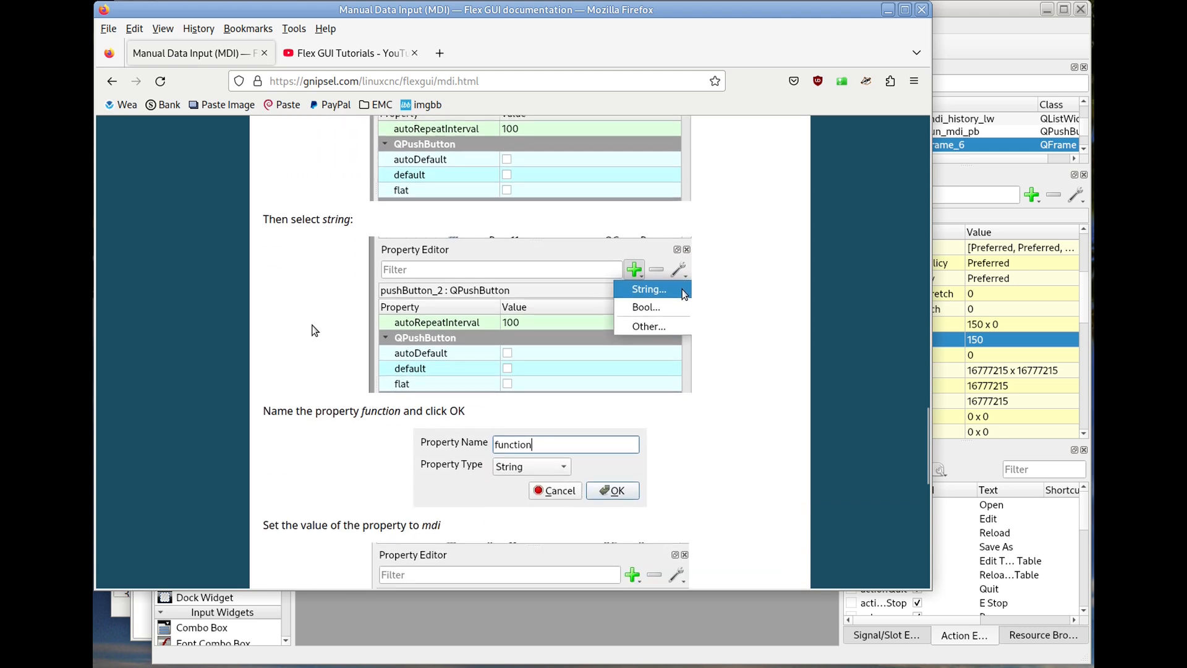
scroll(314, 330, down, 4)
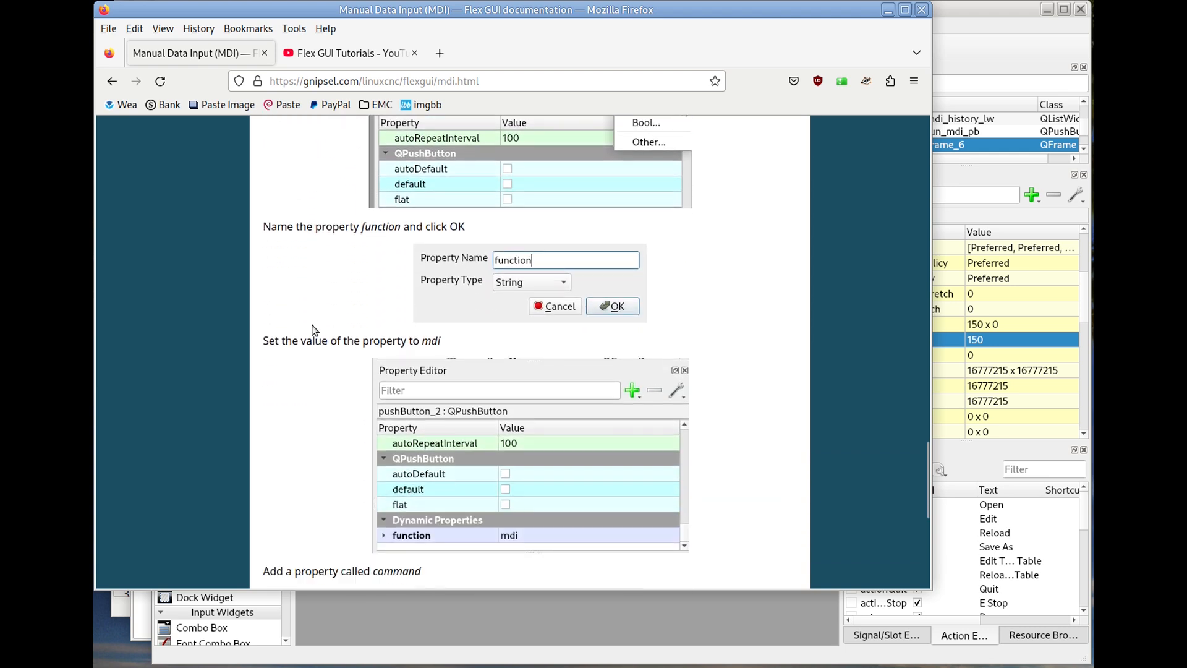
double_click(384, 225)
click(995, 39)
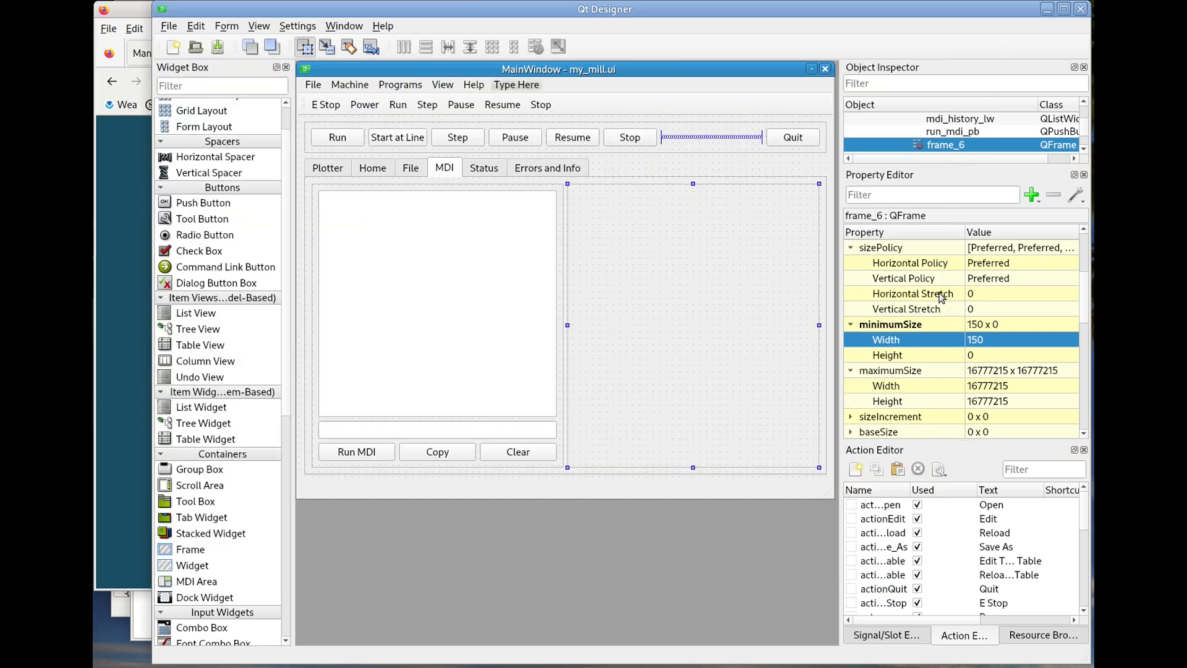
- Add a push button to the empty frame and create a string dynamic property named function for it
drag(221, 207, 598, 232)
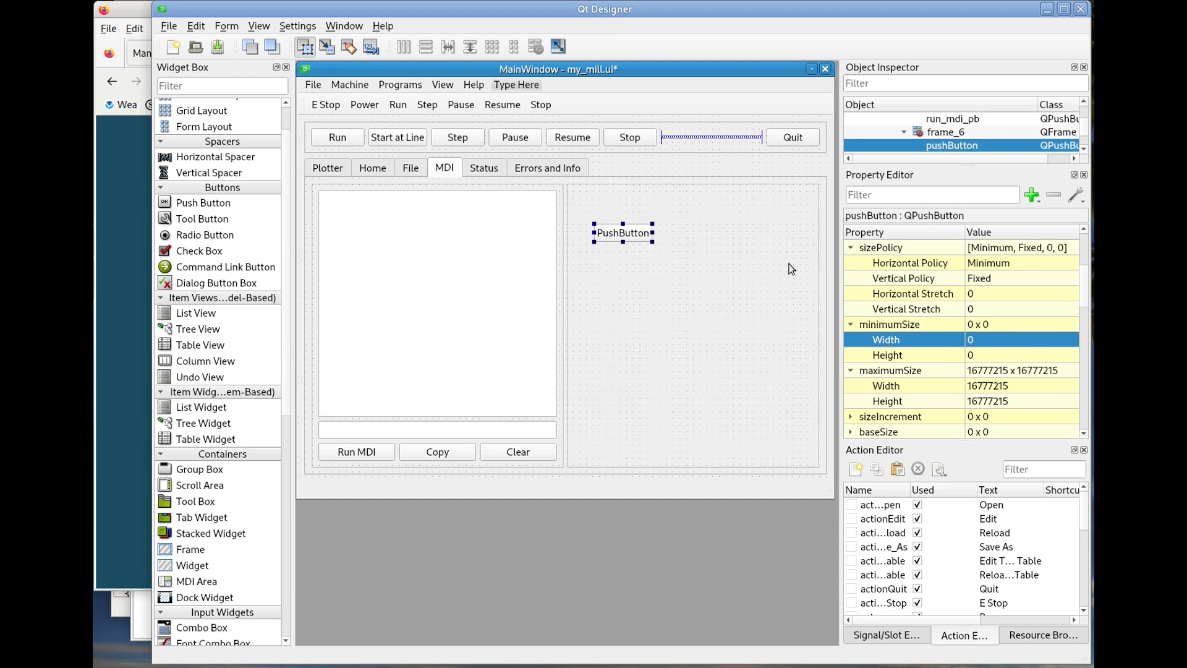
click(1032, 196)
click(1049, 217)
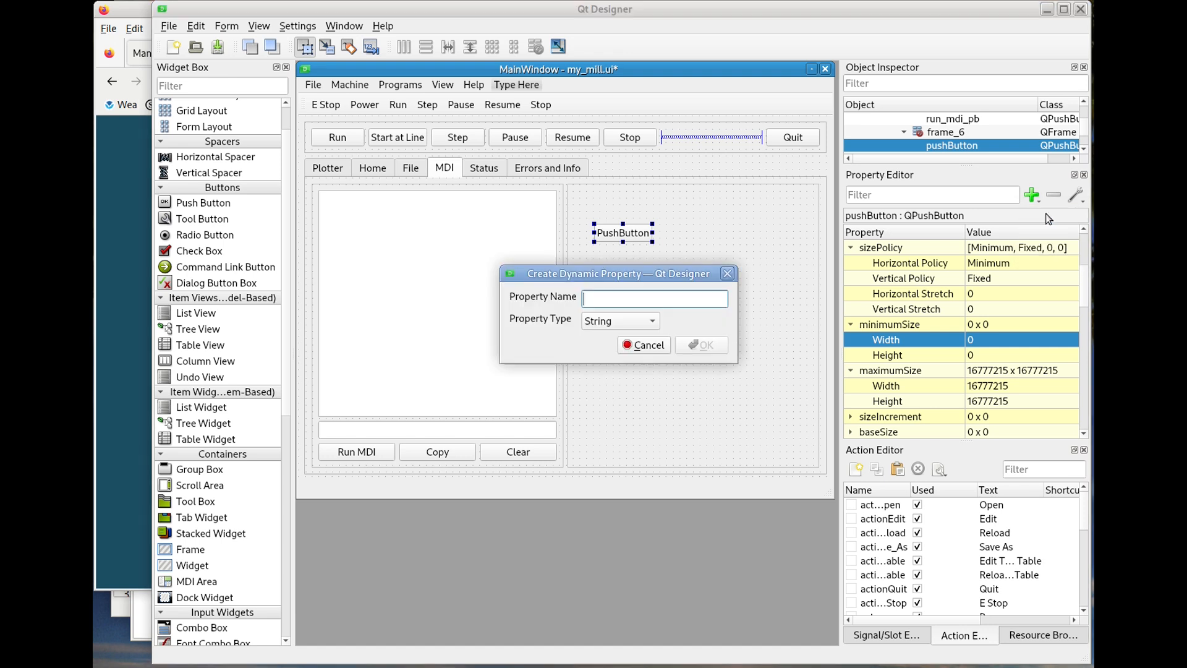
text(function)
click(703, 346)
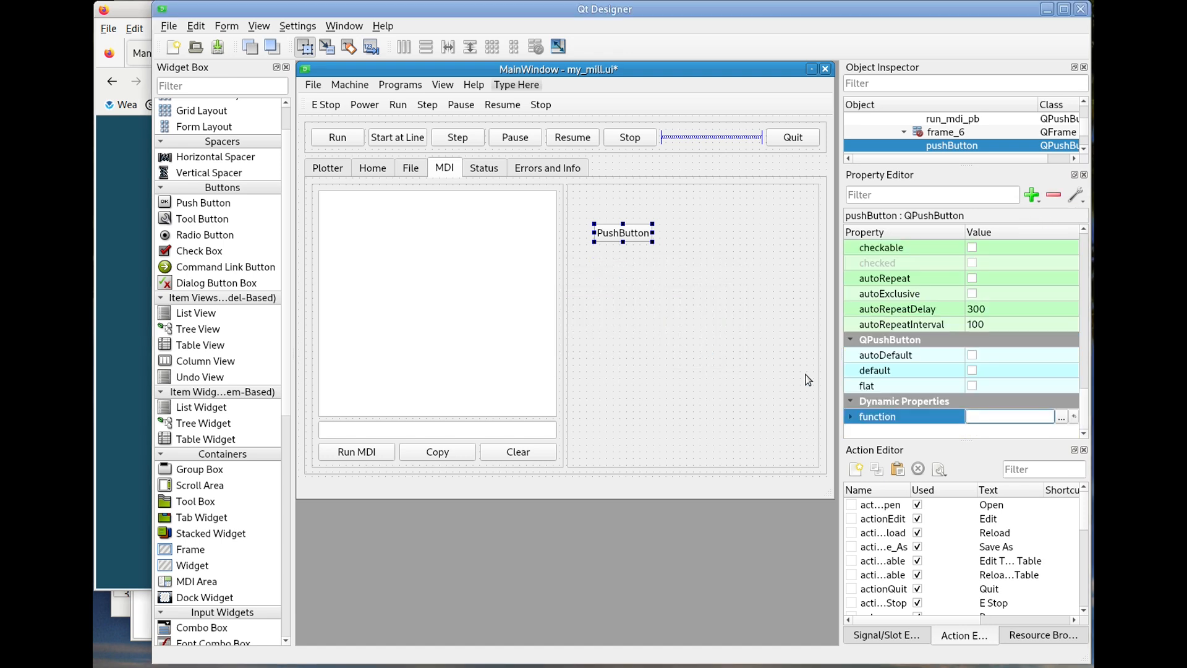
- Set the new push button's function property to mdi
text(MDI)
key(BackSpace)
key(BackSpace)
key(BackSpace)
text(mdi)
- Switch to the Firefox documentation and copy the dynamic property name command
click(117, 302)
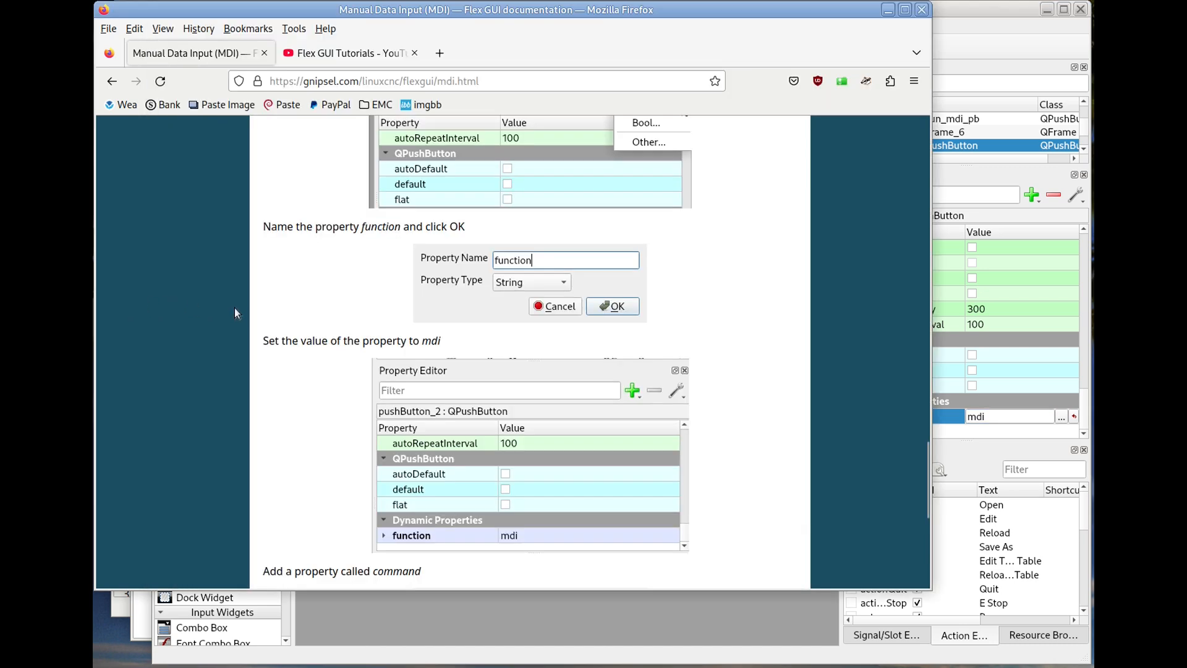
scroll(292, 394, down, 6)
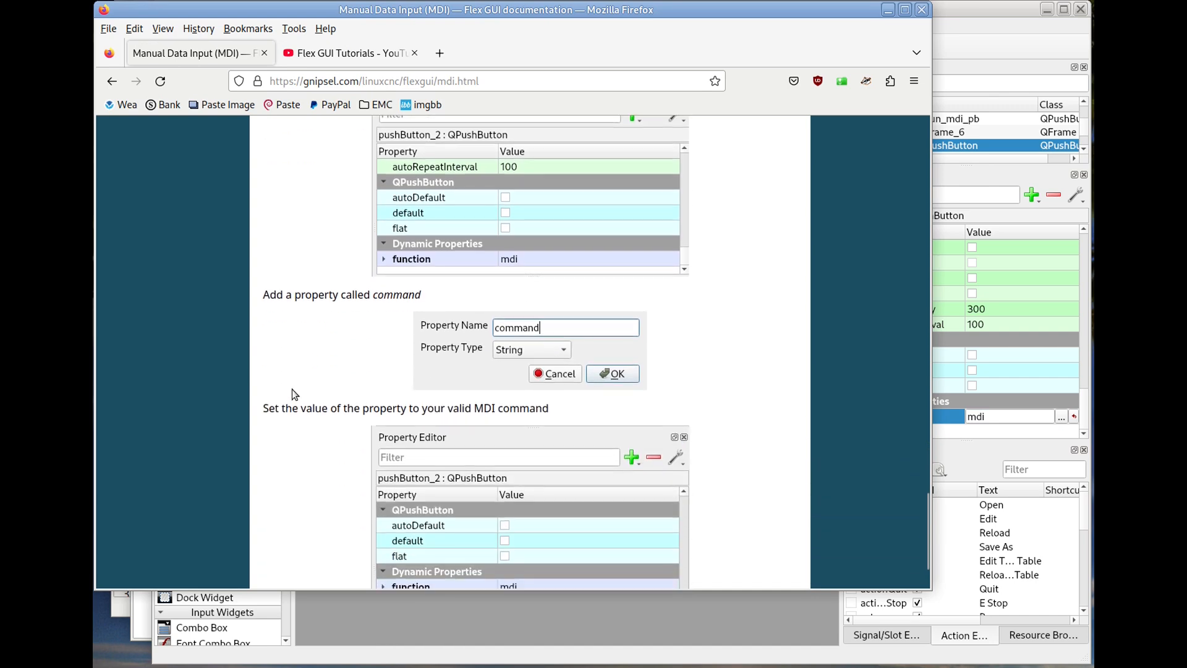
double_click(403, 202)
key(ctrl+c)
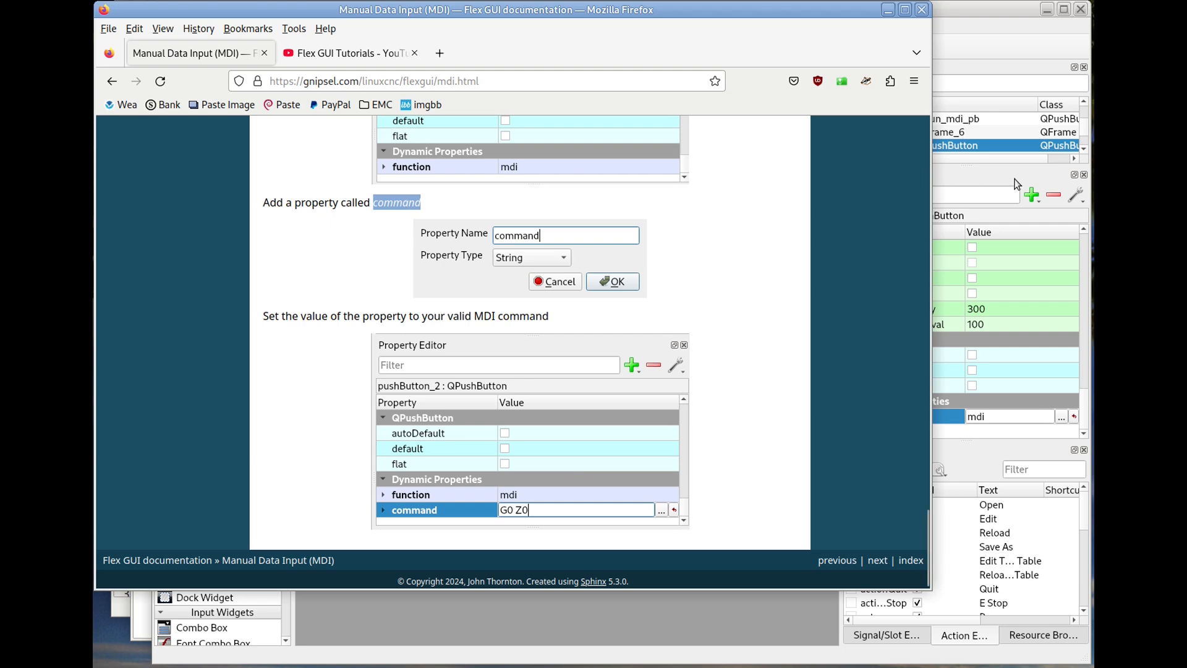
- Back in Qt Designer, add a string dynamic property named command to the push button and set it to G0 X0 Y0
click(1032, 195)
click(1046, 218)
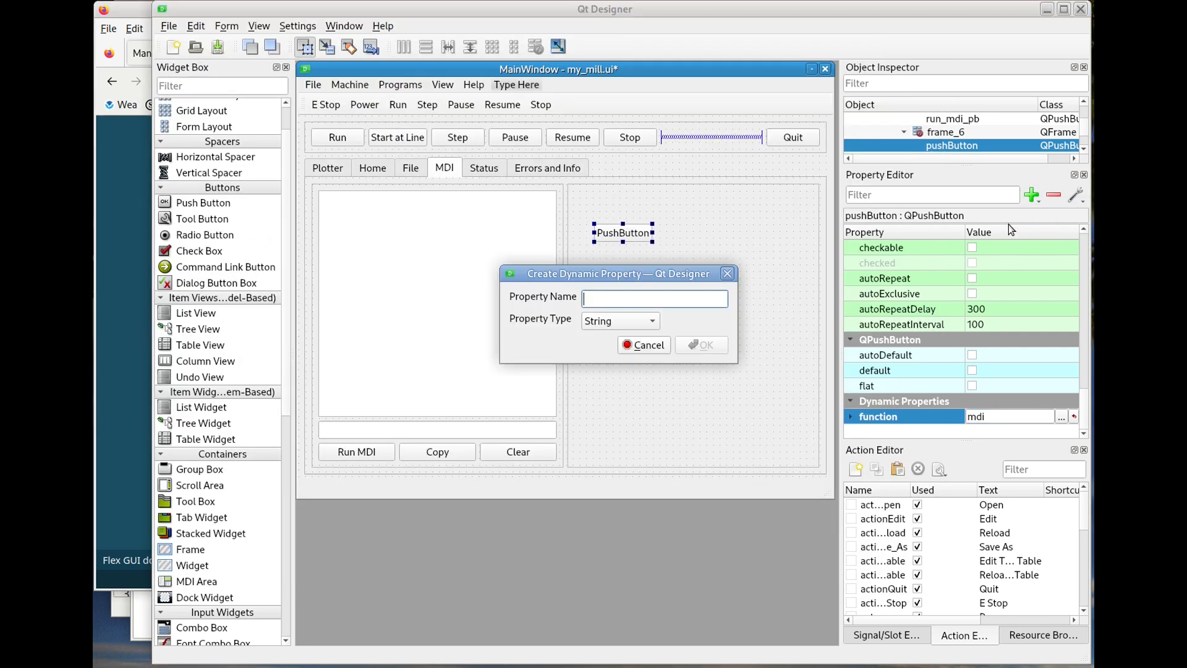
key(ctrl+v)
click(699, 346)
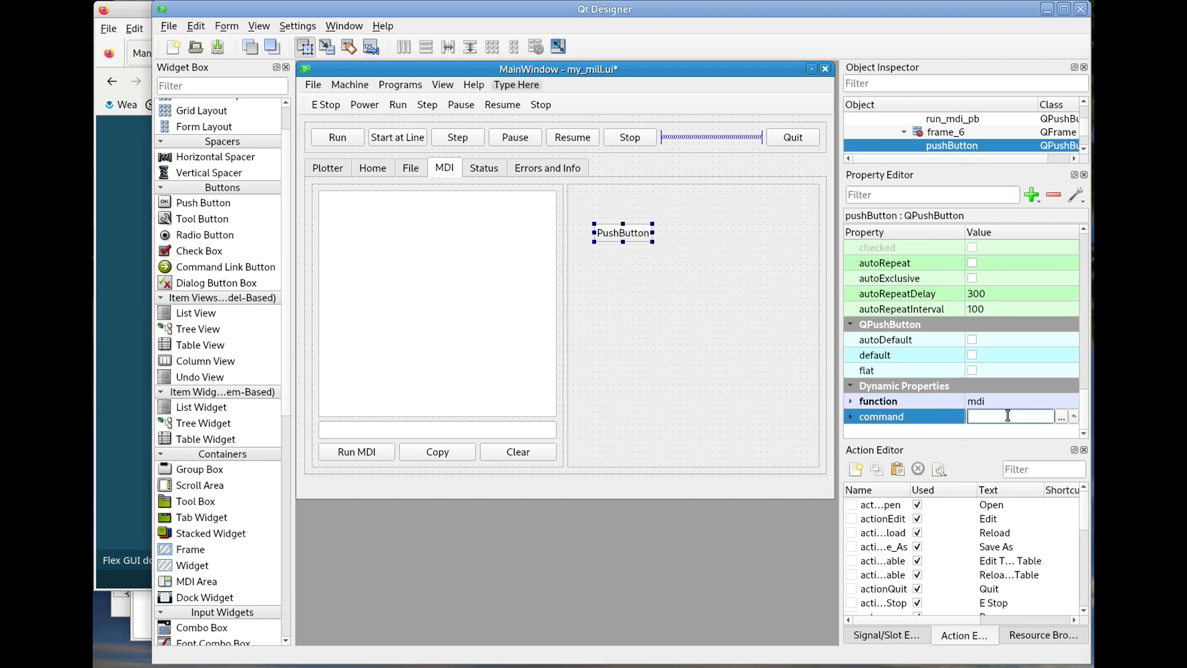
text(g)
key(BackSpace)
text(G0 X)
text(0 Y0)
- Label the push button G0 X0 Y0 and save the form
double_click(636, 238)
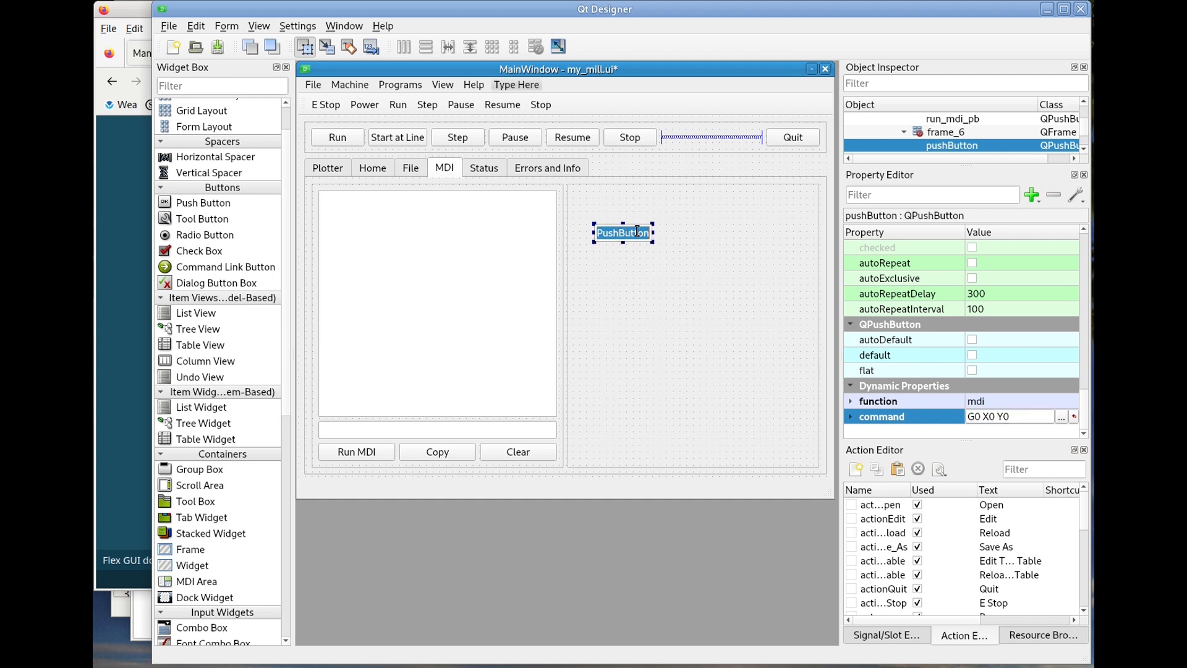
text(G0 X0 Y0)
key(Return)
click(220, 48)
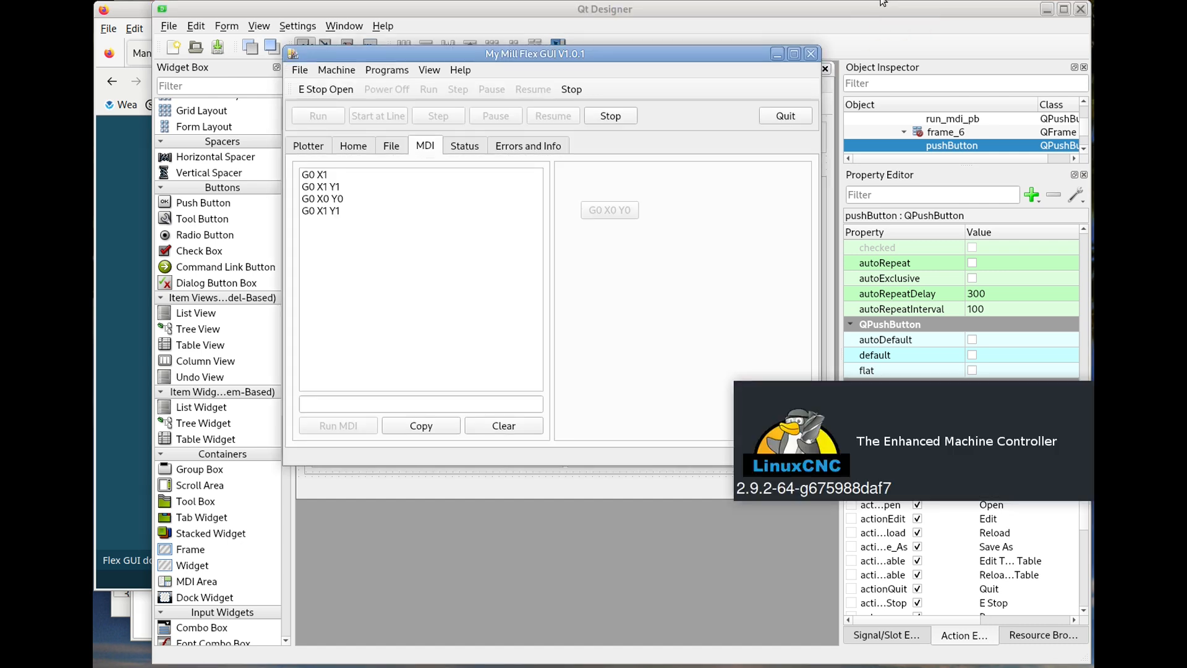
- In the running My Mill Flex GUI, check the plotter position and load G0 X1 Y1 from the MDI history
click(305, 148)
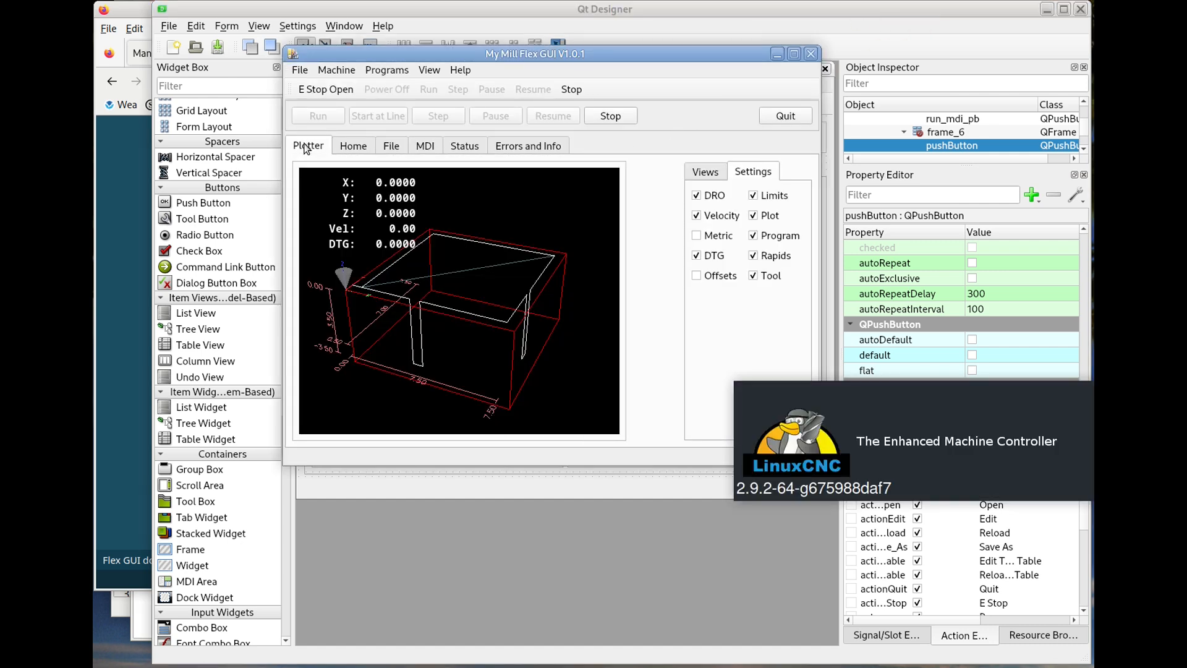
click(425, 146)
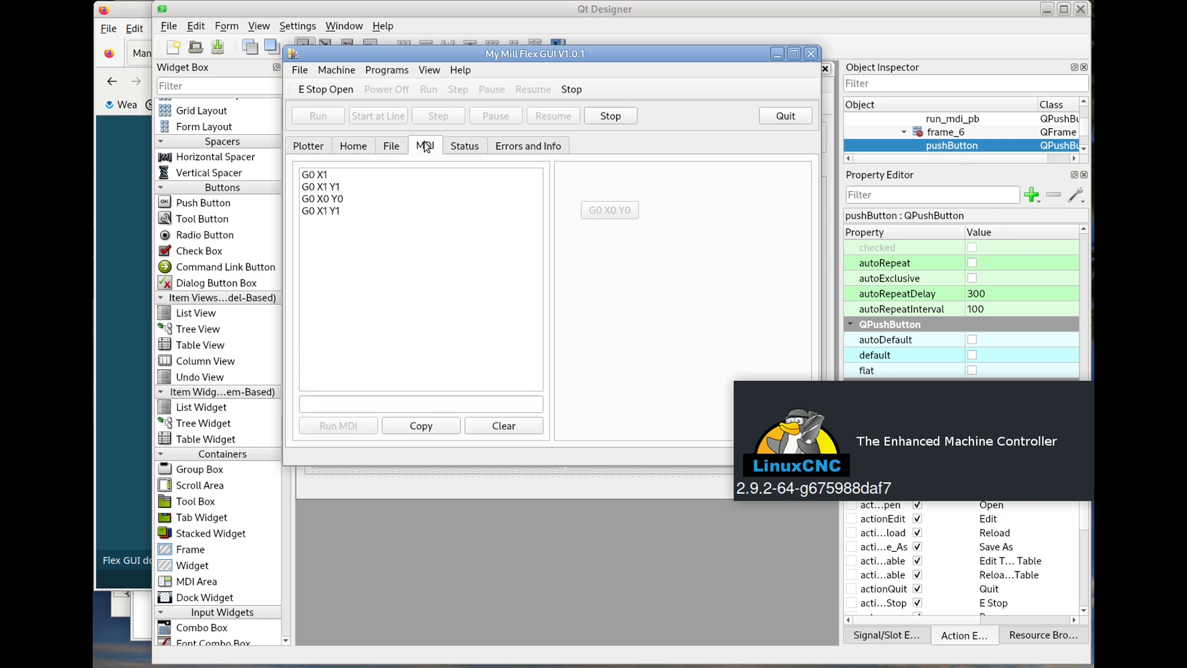
click(343, 210)
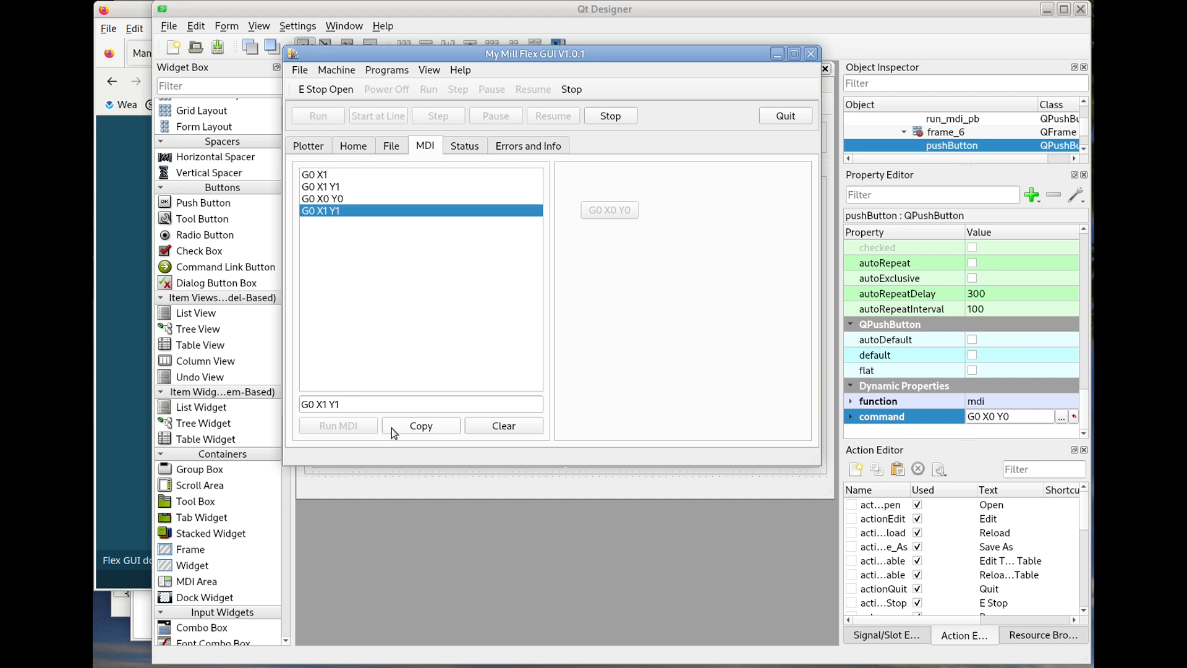
- Close the E Stop, power on the machine and home all axes
click(344, 90)
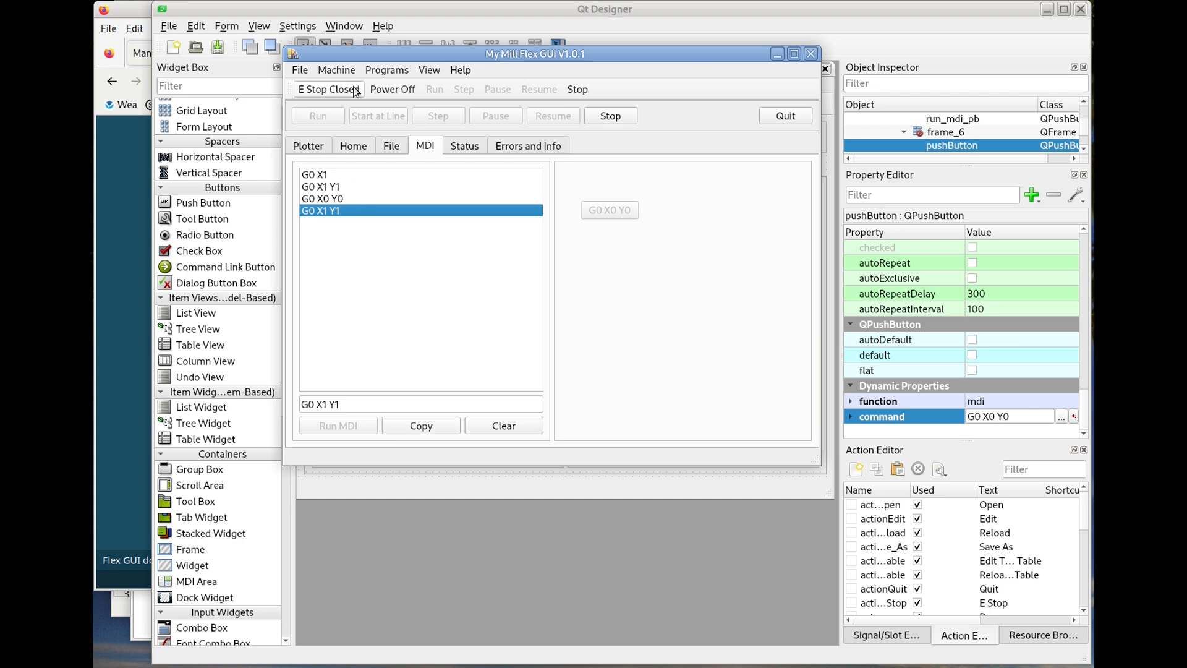
click(404, 90)
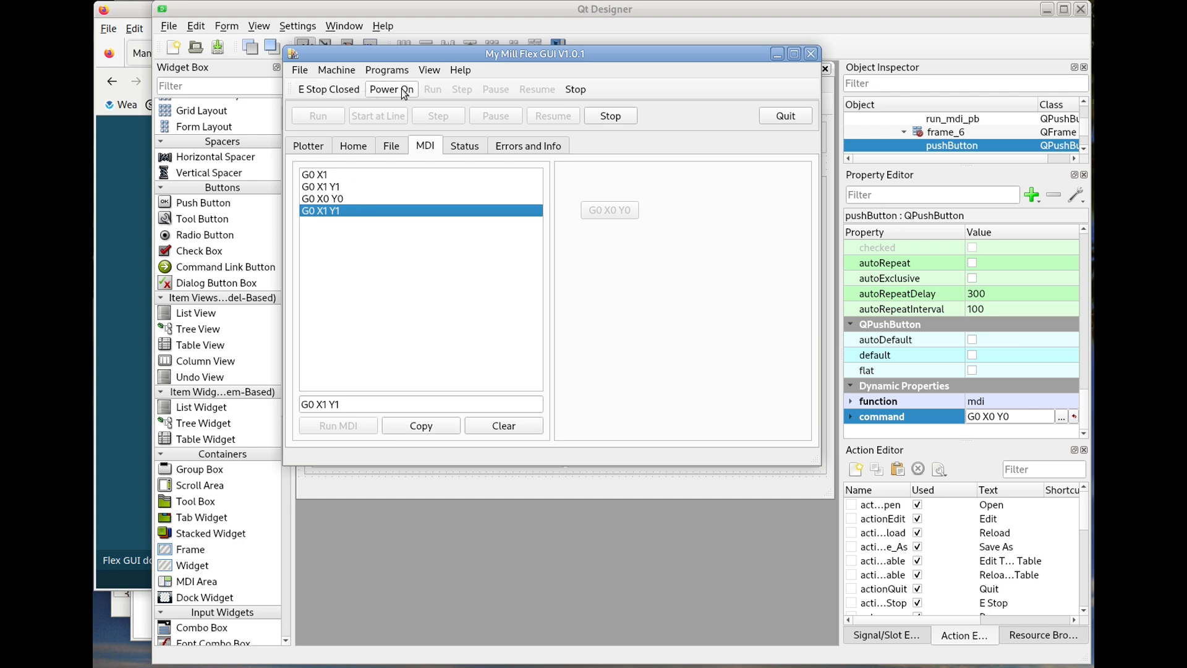
click(342, 144)
click(334, 323)
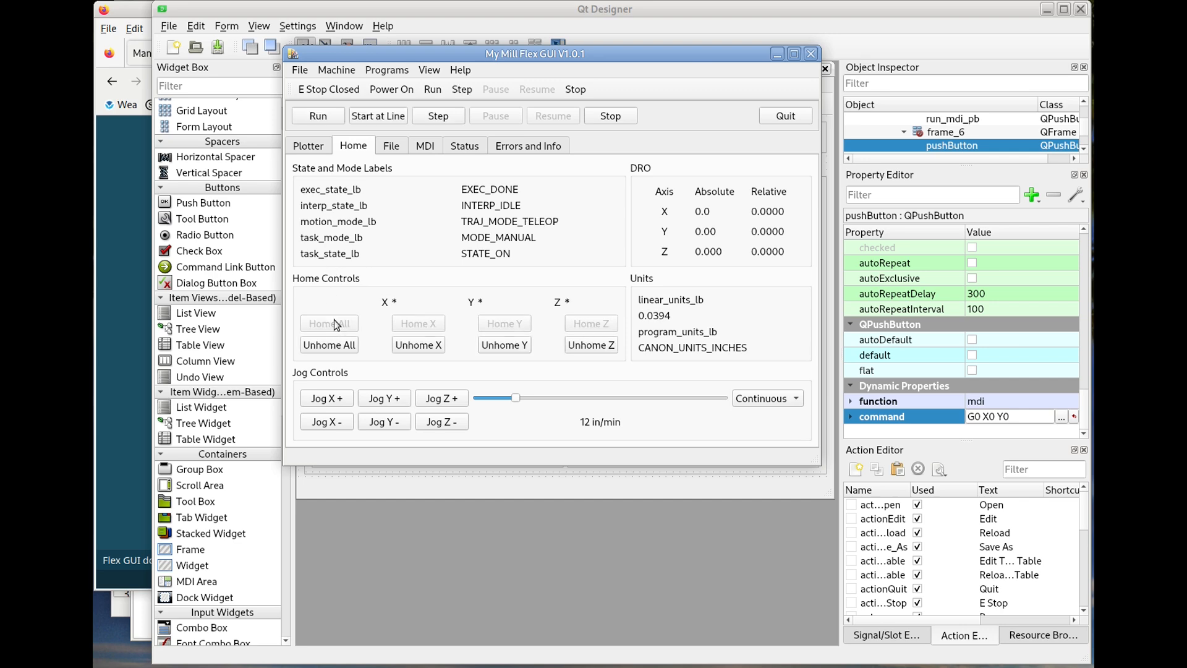
- Run the loaded MDI command G0 X1 Y1 and check the tool position in the plotter
click(419, 146)
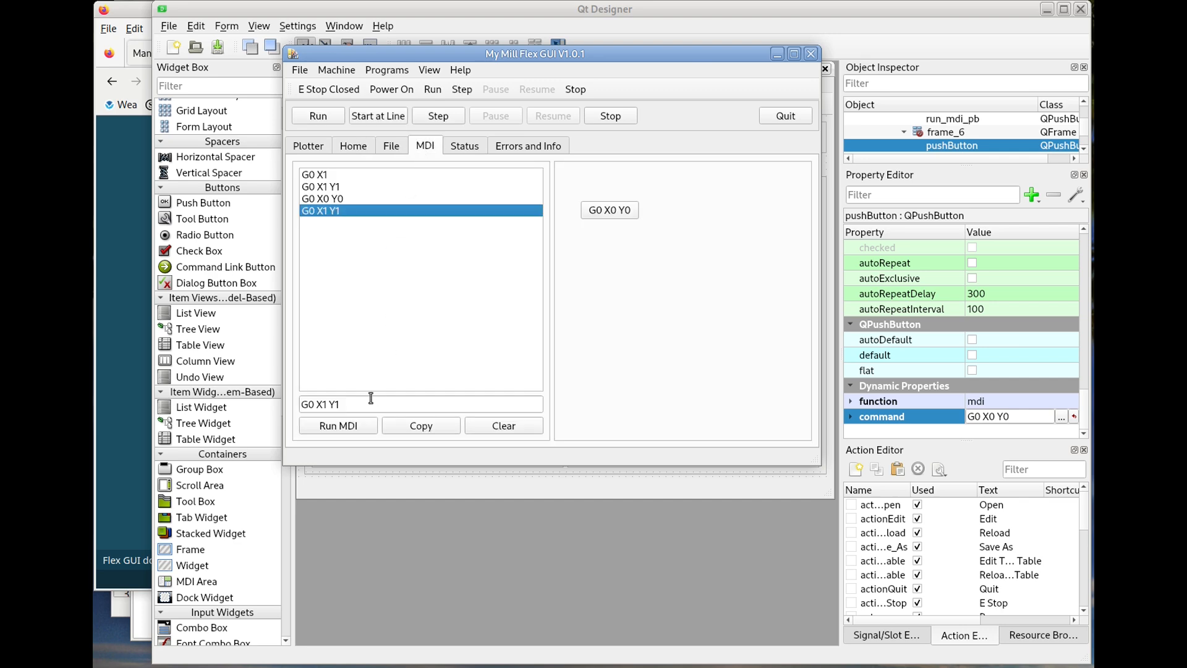
click(356, 428)
click(316, 147)
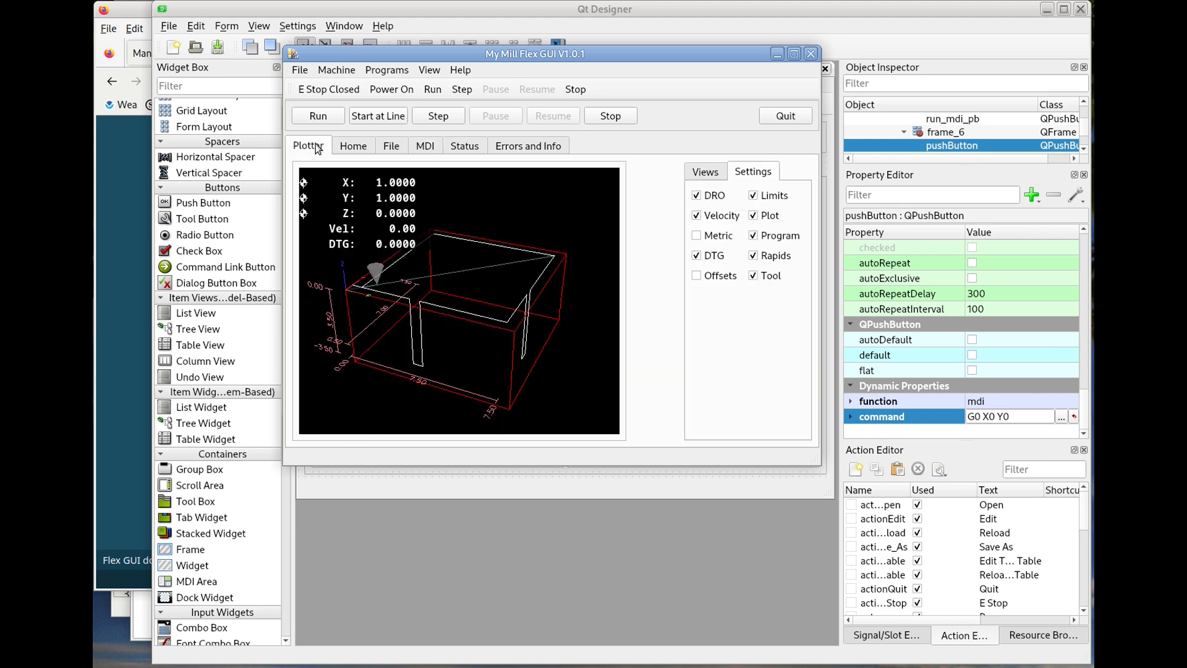
- Execute the new G0 X0 Y0 MDI button and check the tool position in the plotter
click(425, 148)
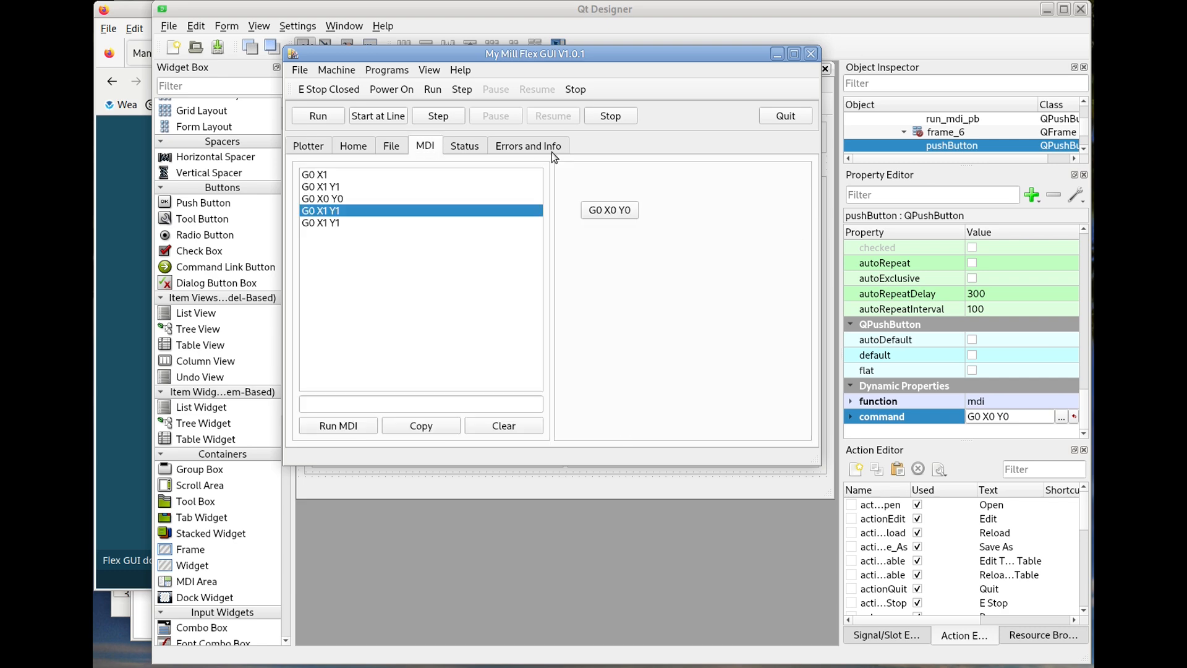
click(623, 220)
click(316, 148)
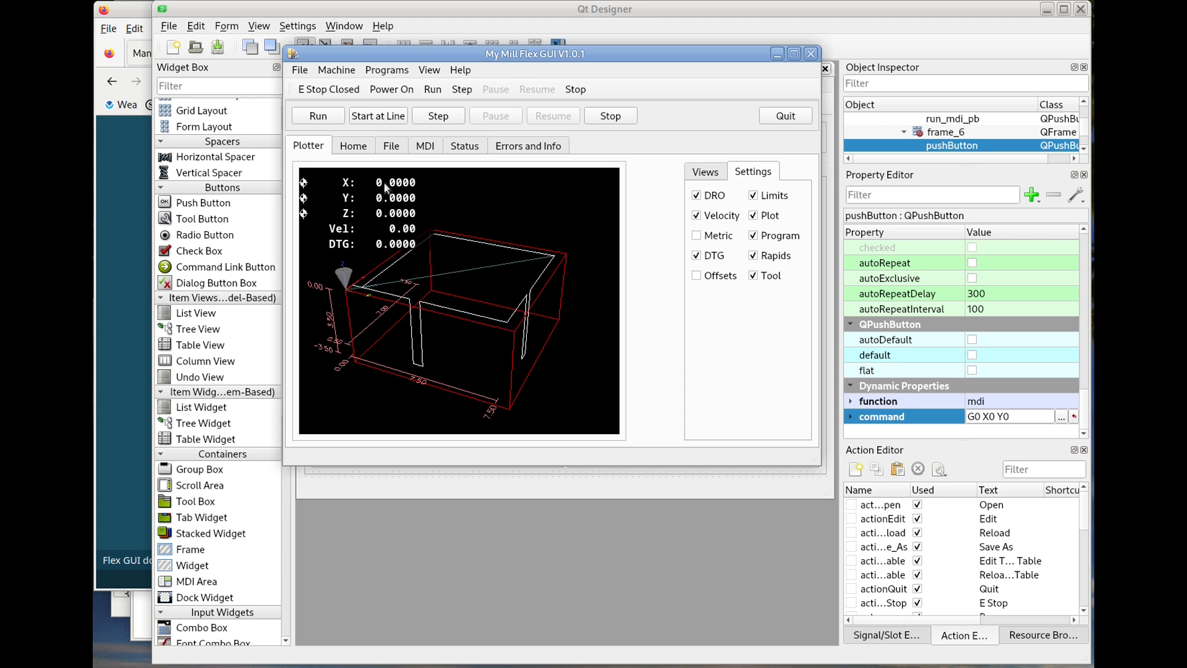